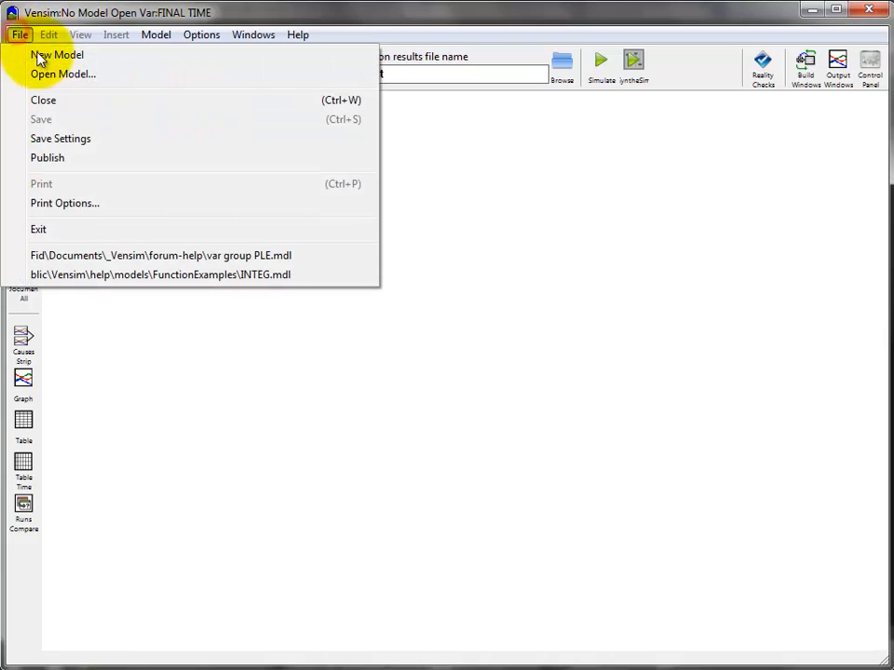
# - Create a new model with a final time of 120 and a time step of 0.25
pyautogui.click(37, 54)
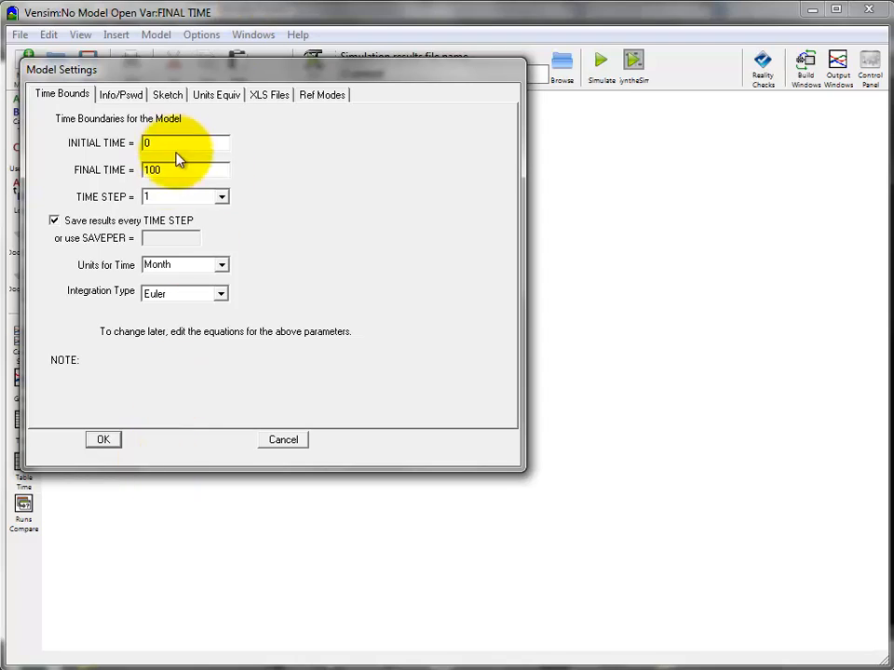
pyautogui.moveTo(177, 144); pyautogui.dragTo(124, 174)
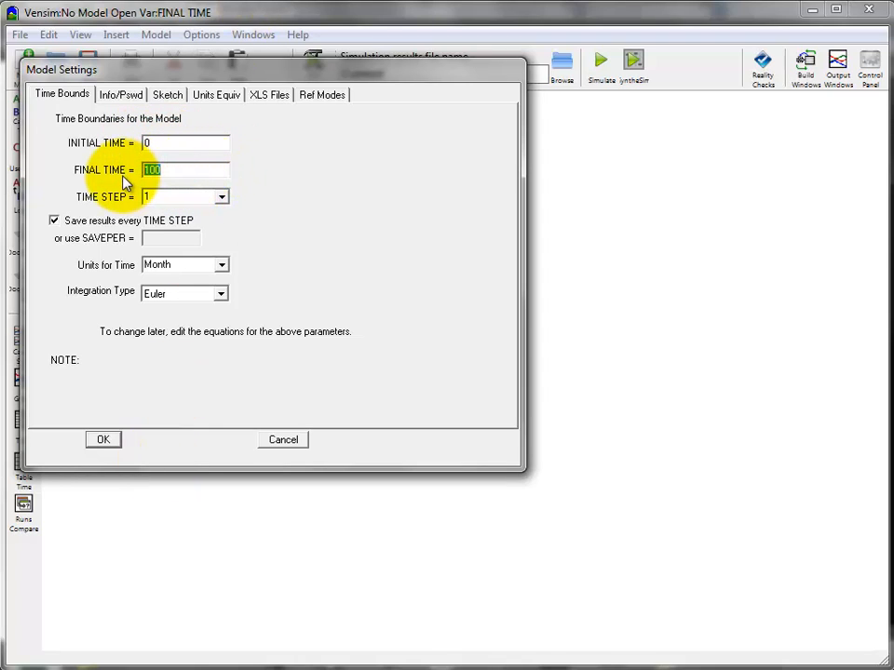
pyautogui.write('120')
pyautogui.click(222, 198)
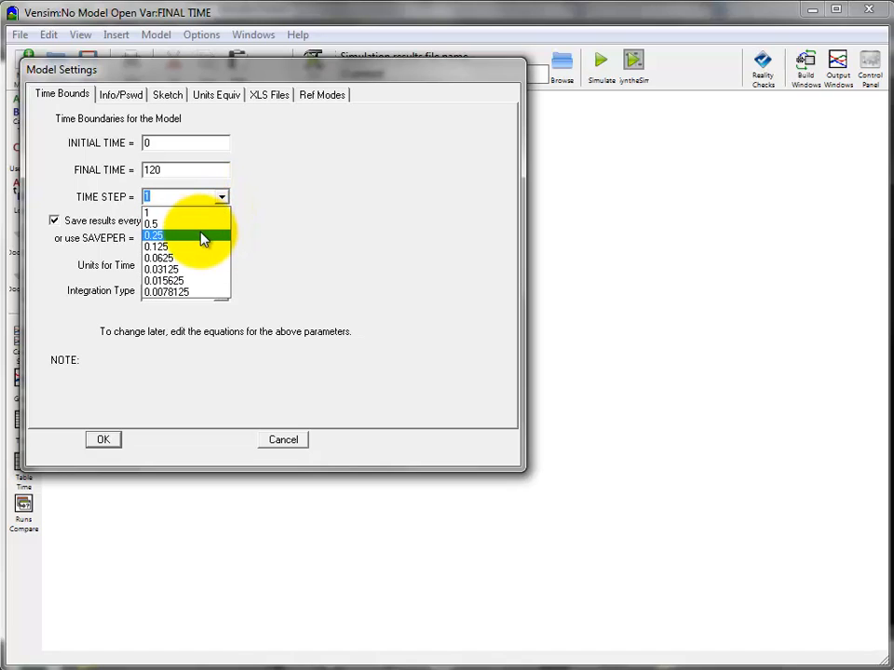
pyautogui.click(203, 237)
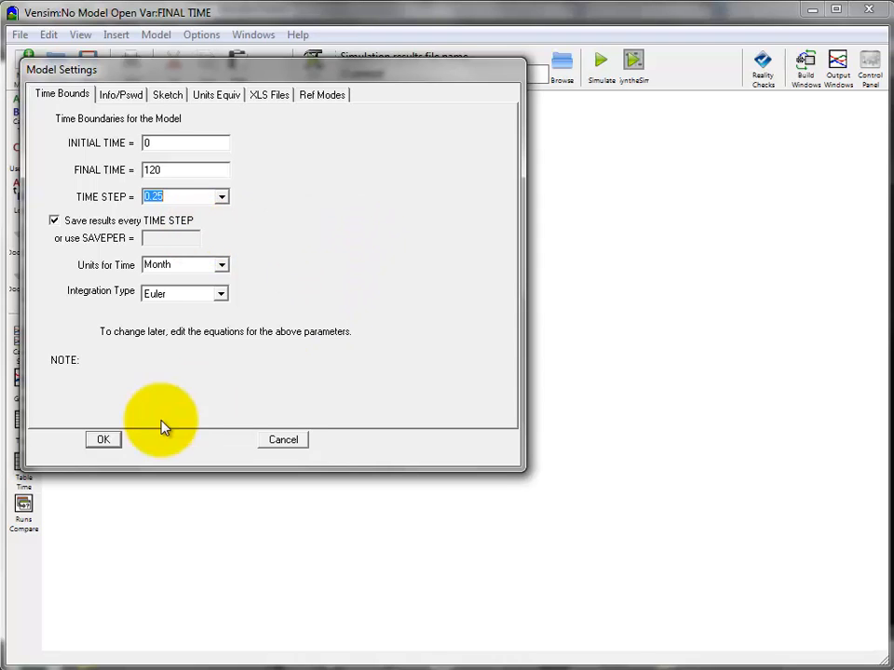
pyautogui.click(111, 446)
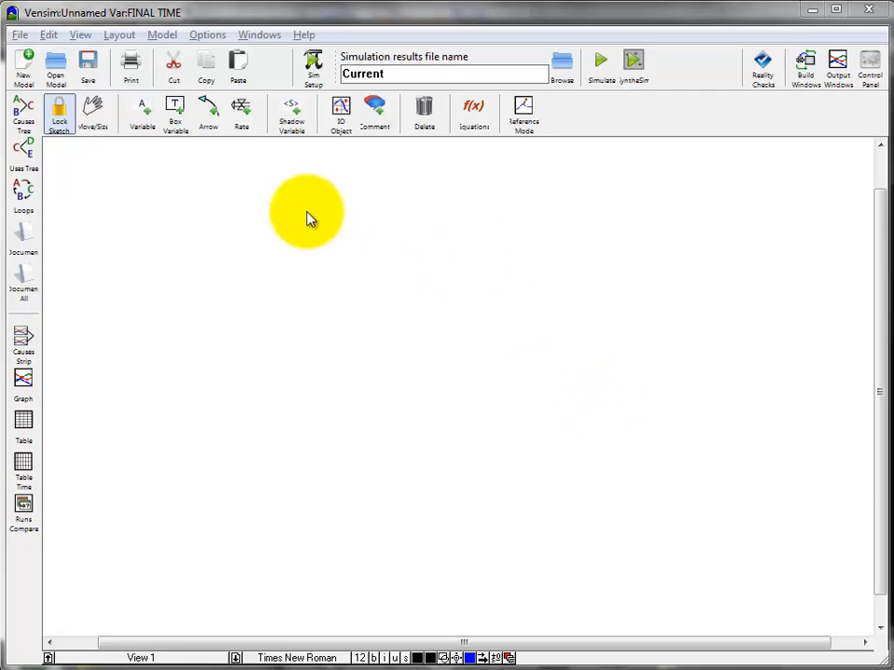
# - Add a box variable named Customers near the middle of the sketch
pyautogui.click(176, 110)
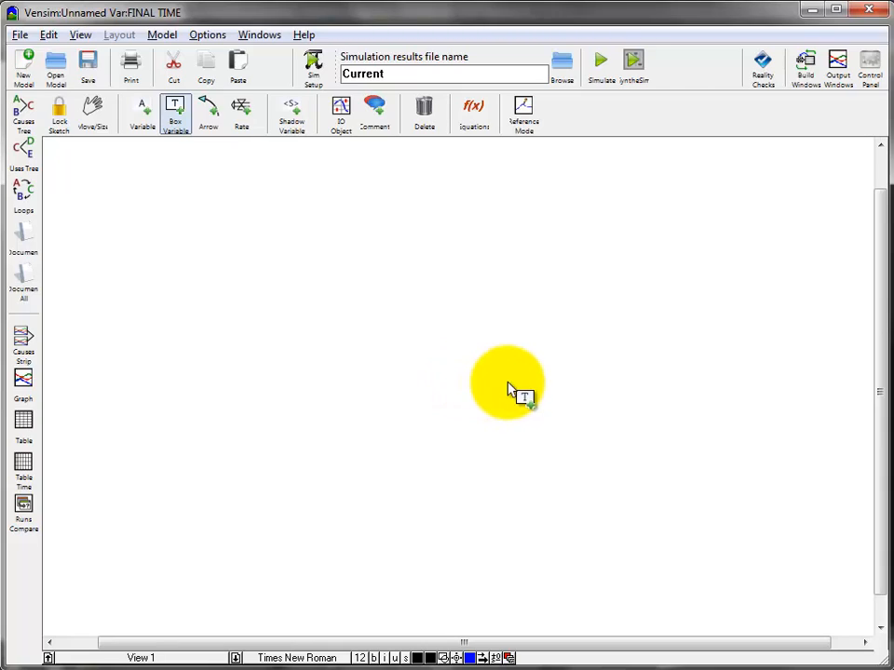
pyautogui.click(508, 384)
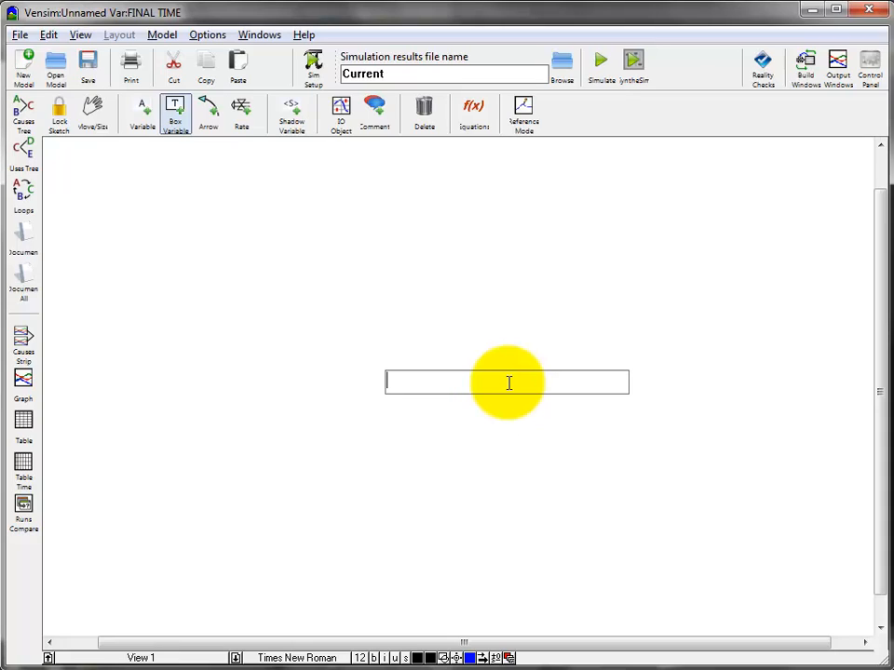
pyautogui.write('Customers')
pyautogui.press('Return')
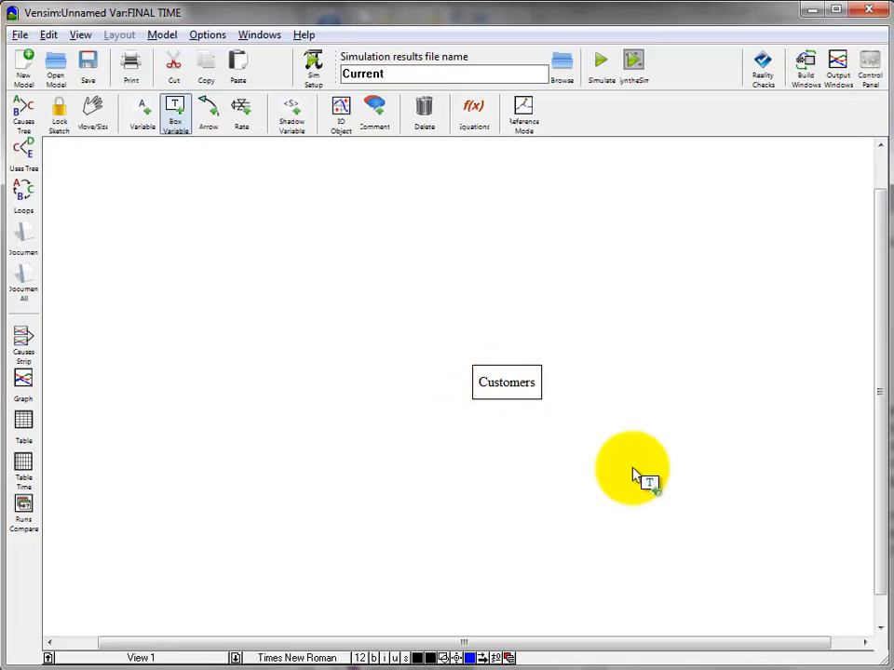
# - Draw a rate flowing from a cloud into the Customers box and name it Customer Acquisition Rate
pyautogui.click(241, 110)
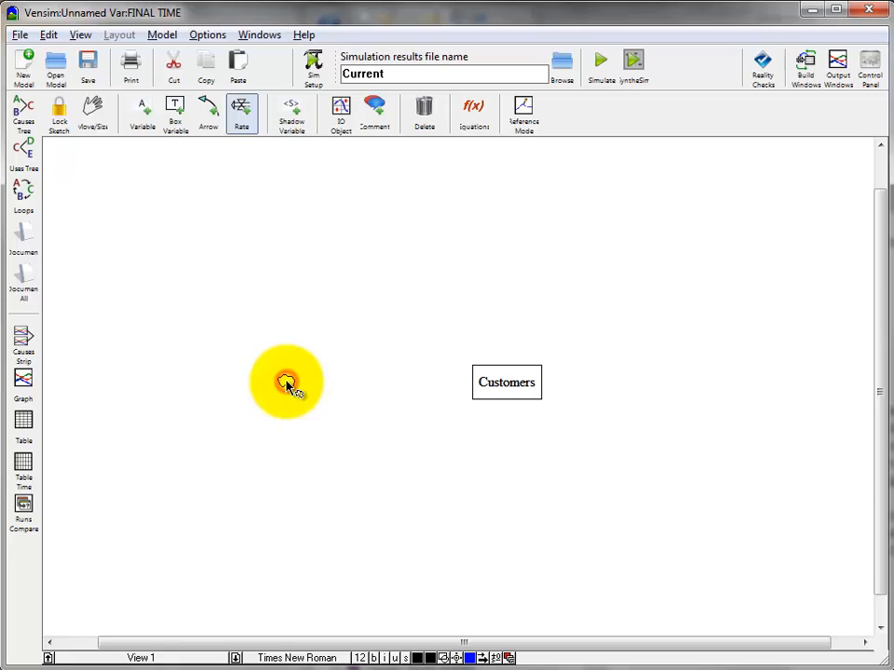
pyautogui.click(286, 383)
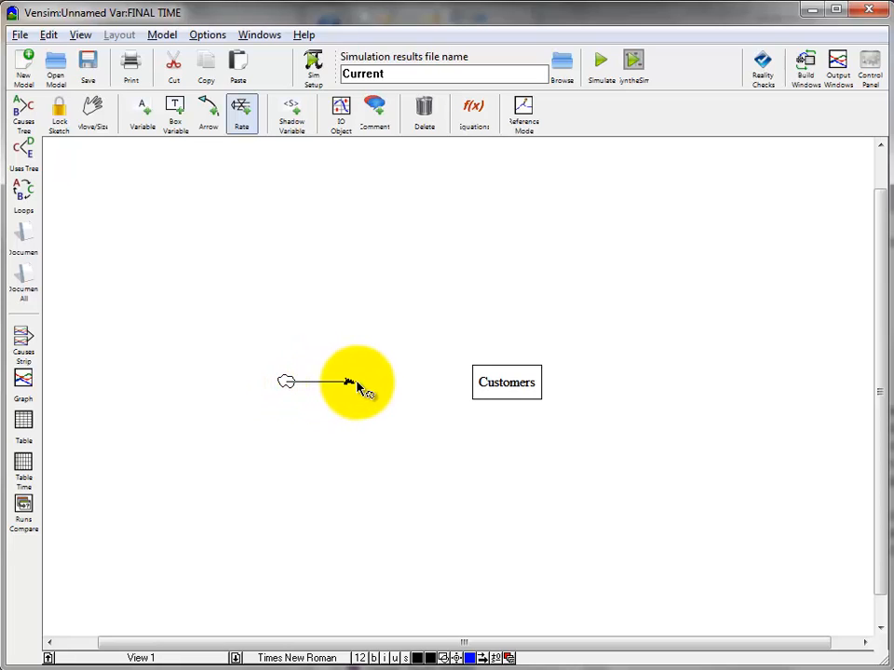
pyautogui.click(502, 384)
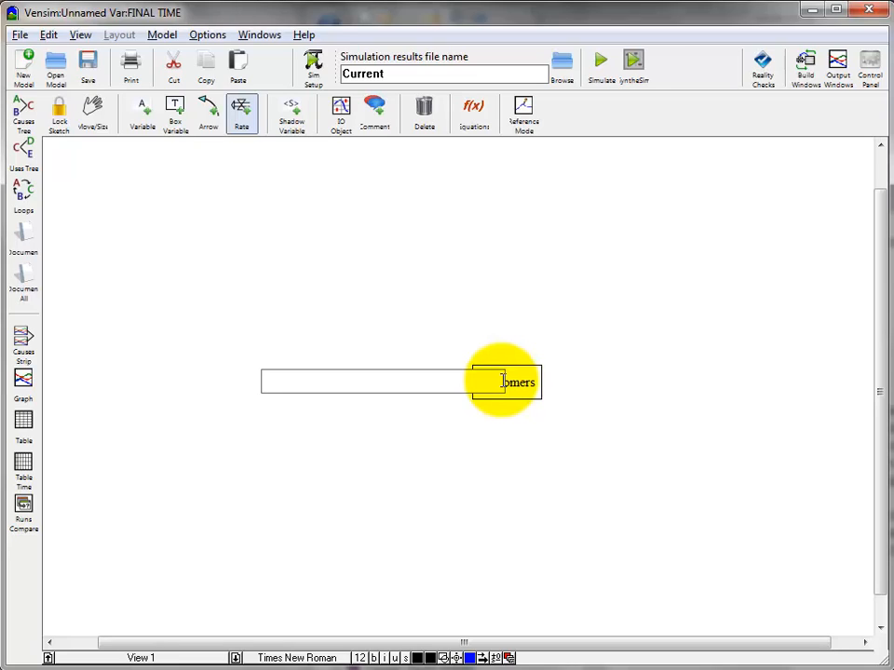
pyautogui.write('Customer Acquisit')
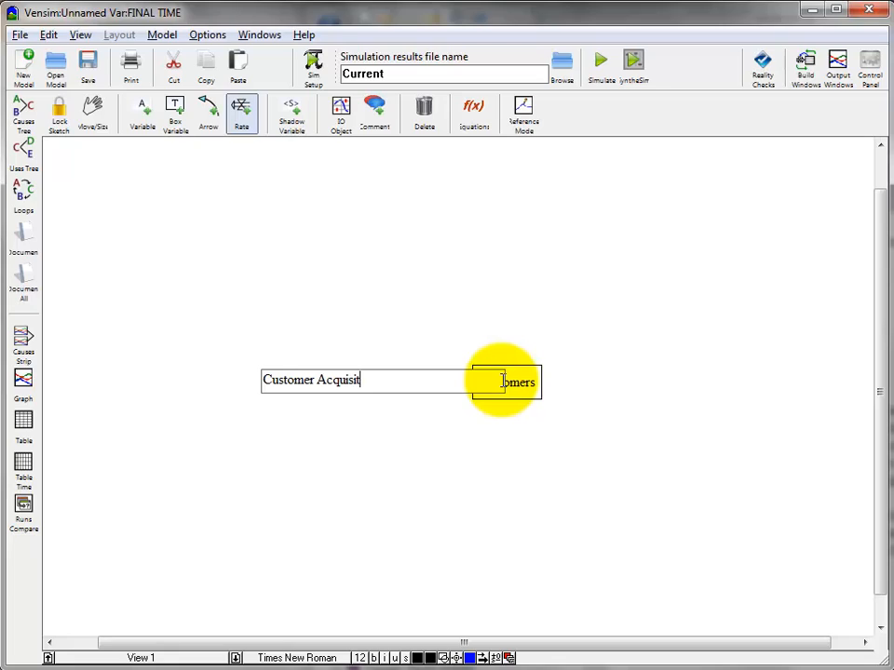
pyautogui.write('ion Rate')
pyautogui.press('Return')
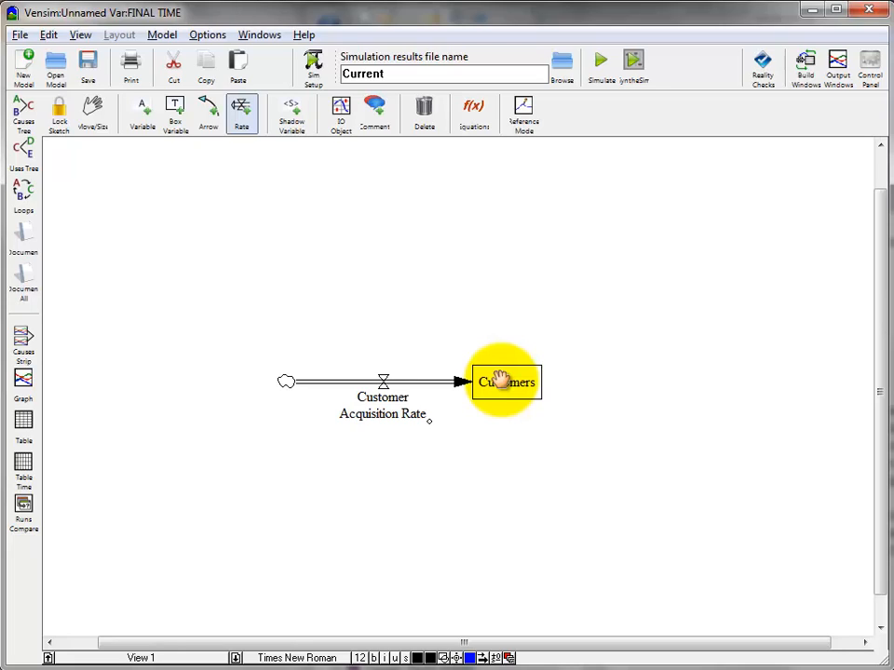
pyautogui.click(500, 378)
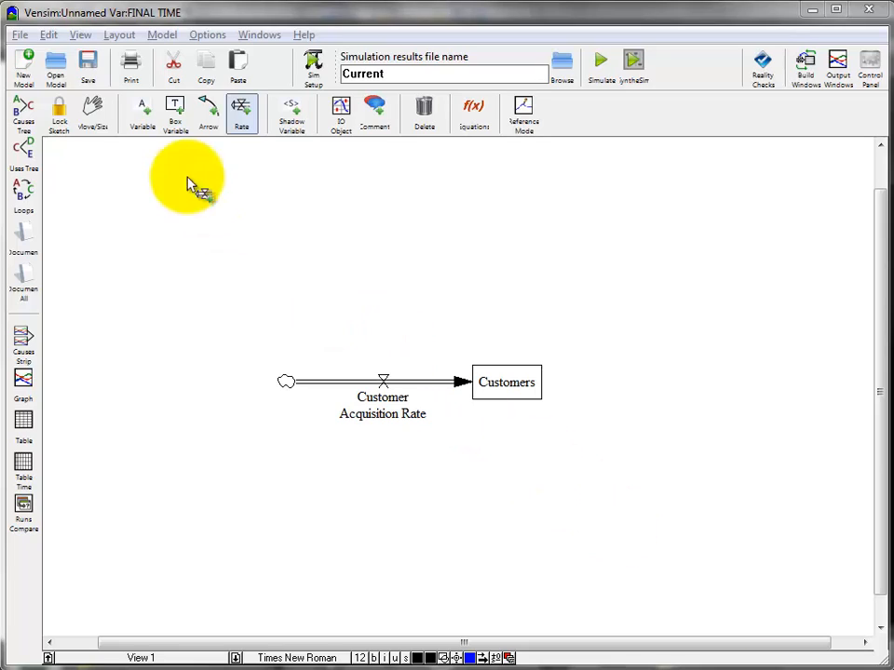
# - Save the model in the video folder as customers v1
pyautogui.click(21, 37)
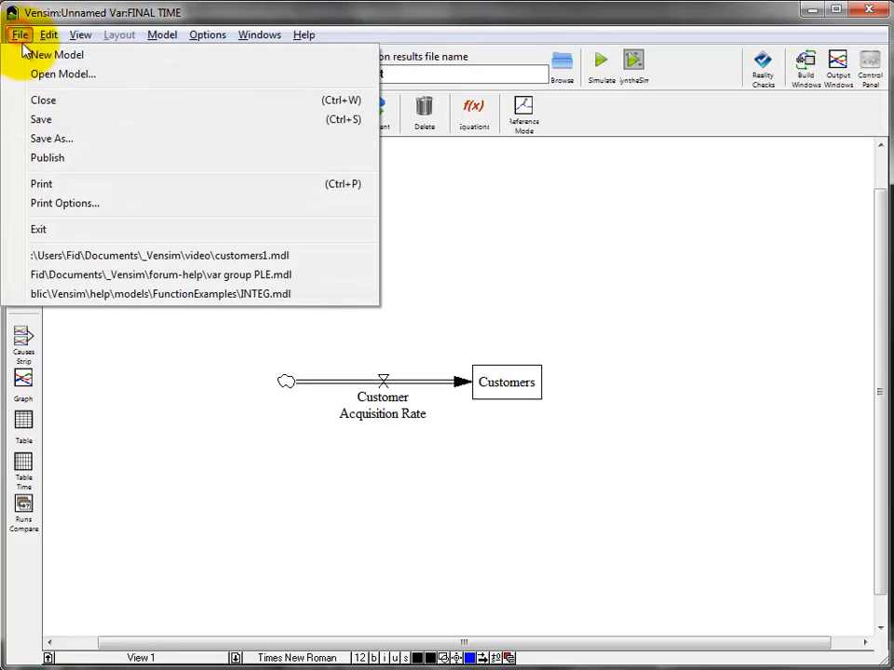
pyautogui.click(40, 121)
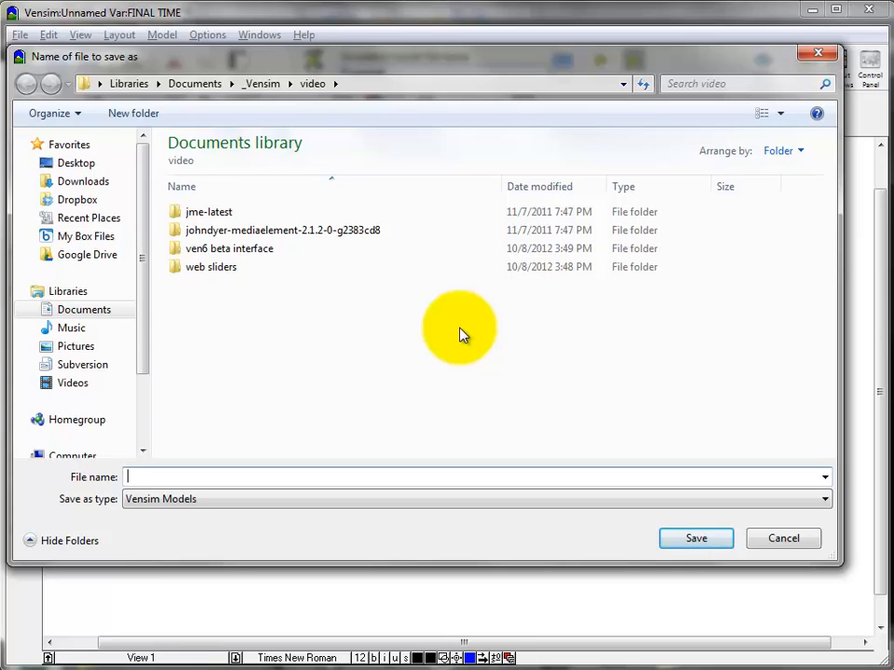
pyautogui.write('customers v1')
pyautogui.click(712, 545)
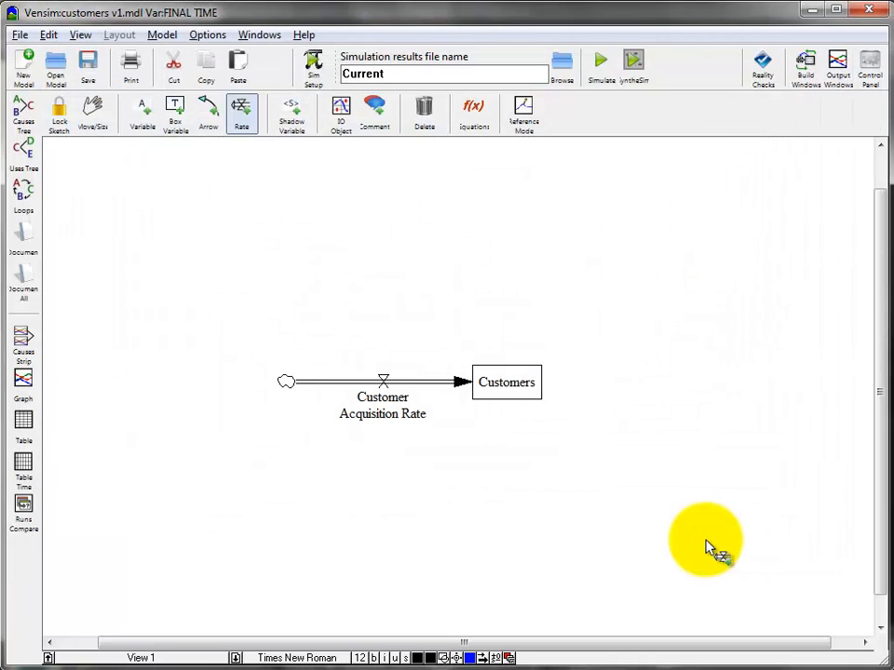
# - Open the equation of Customers, choose the Level type and set the initial value to 0
pyautogui.click(475, 110)
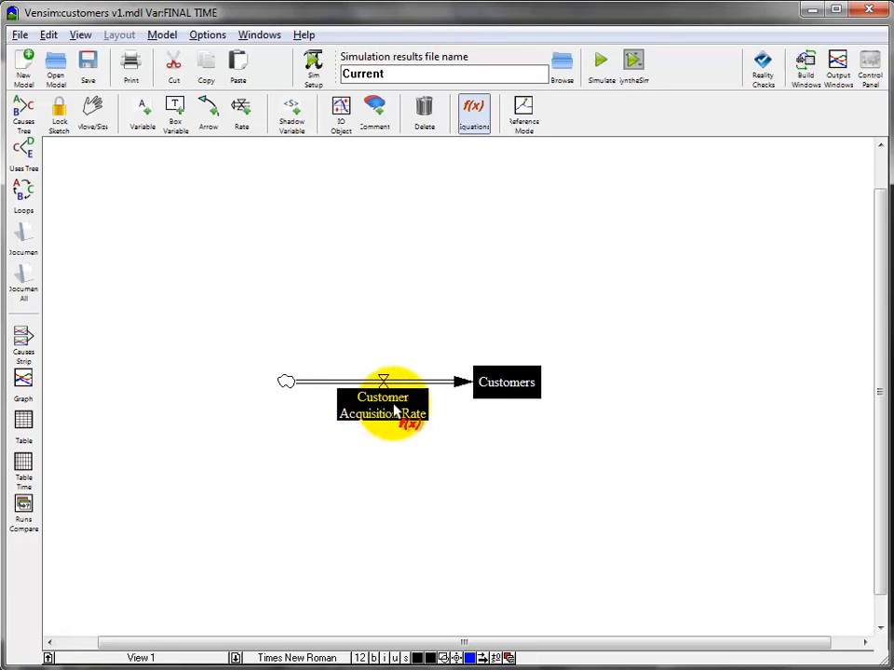
pyautogui.click(507, 389)
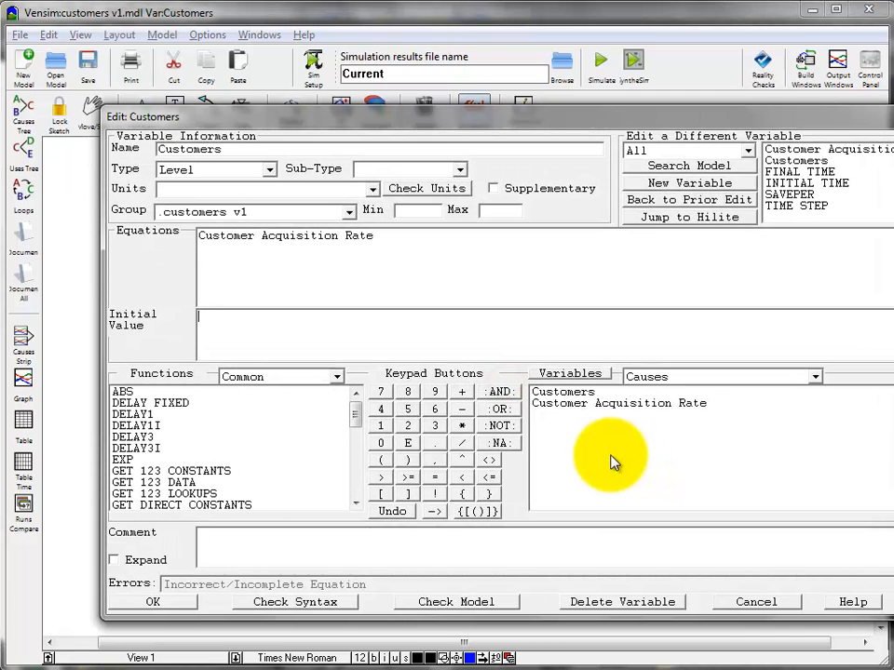
pyautogui.moveTo(500, 123); pyautogui.dragTo(399, 89)
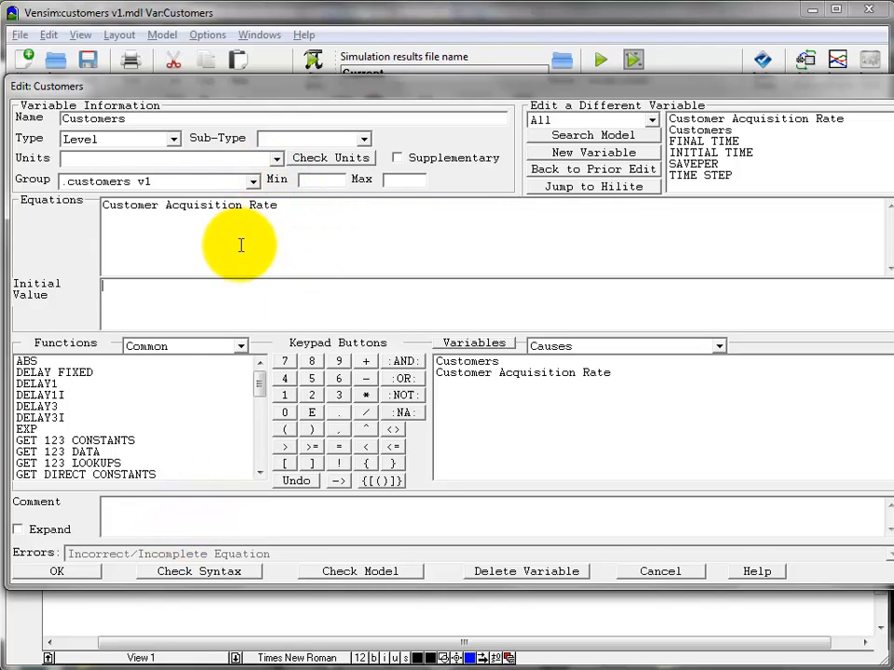
pyautogui.click(174, 139)
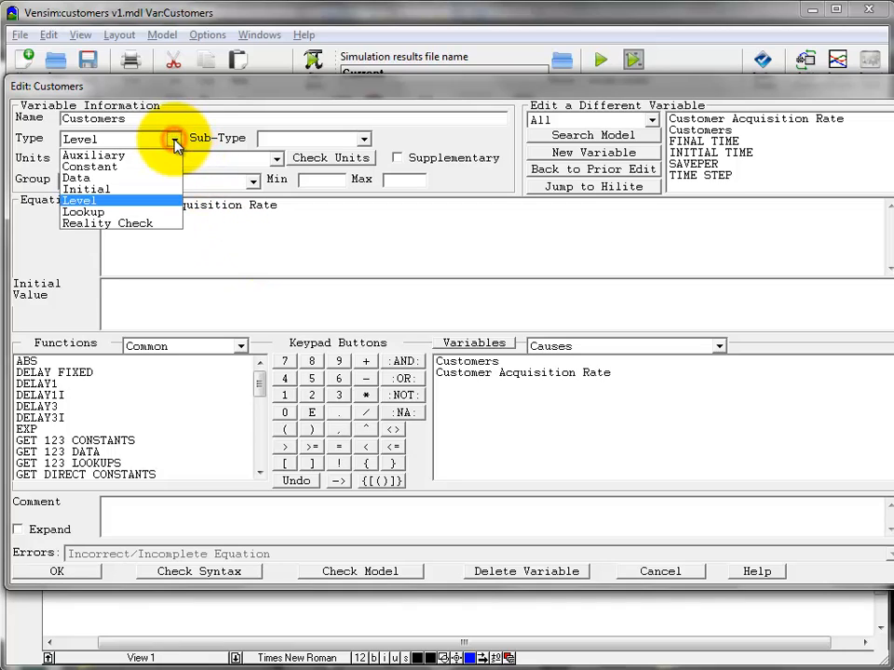
pyautogui.click(156, 203)
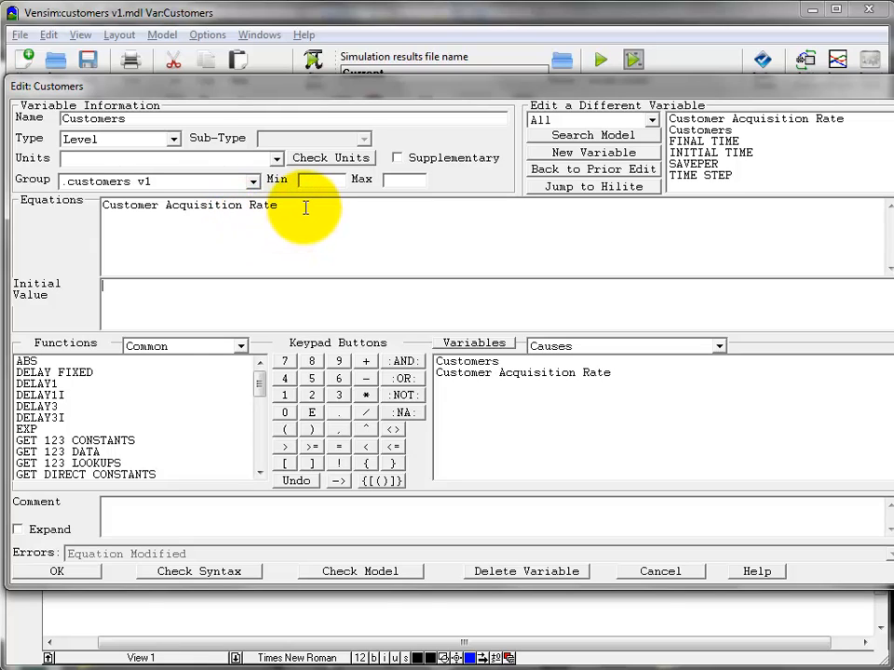
pyautogui.moveTo(305, 206); pyautogui.dragTo(38, 230)
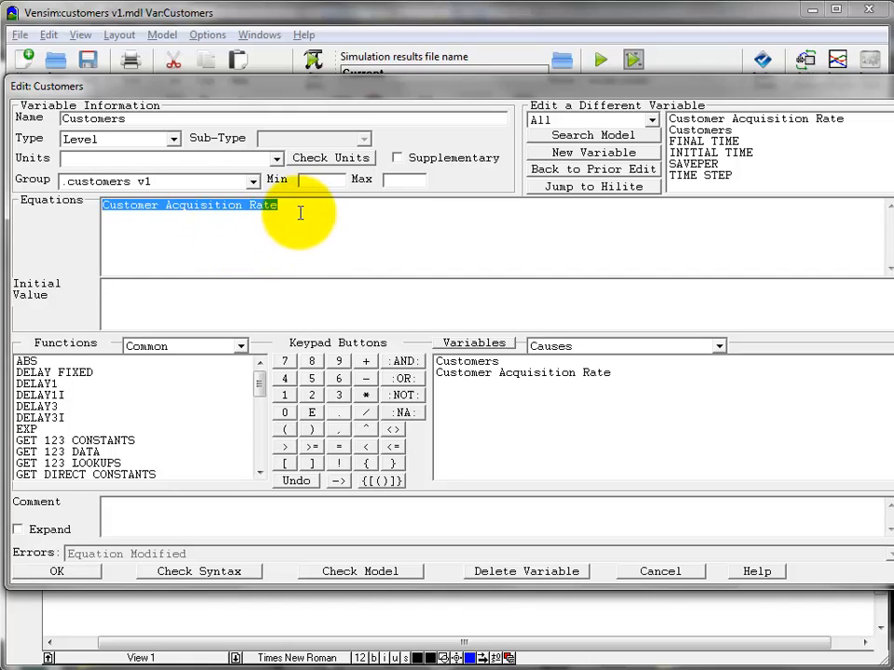
pyautogui.click(261, 302)
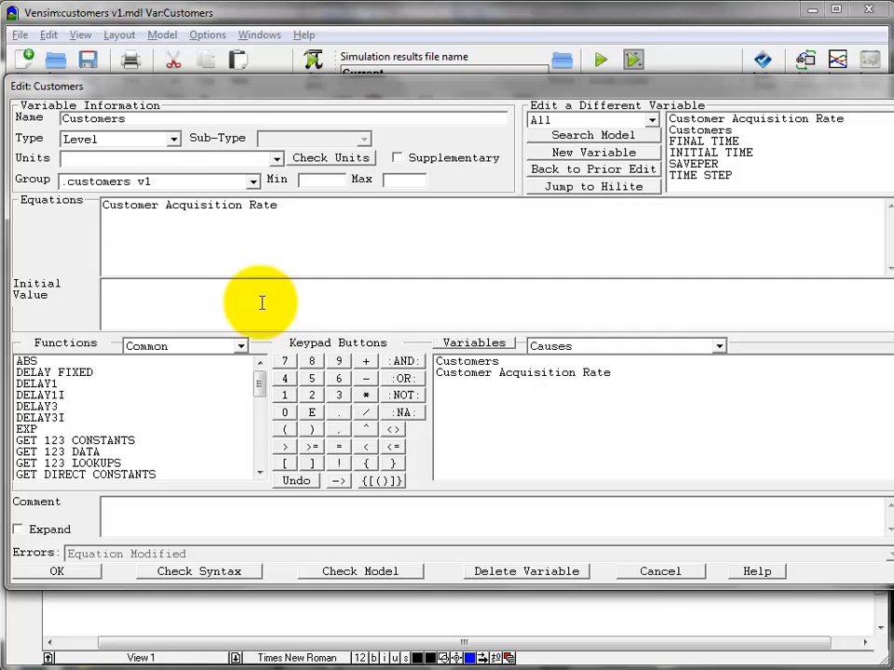
pyautogui.click(262, 302)
pyautogui.write('0')
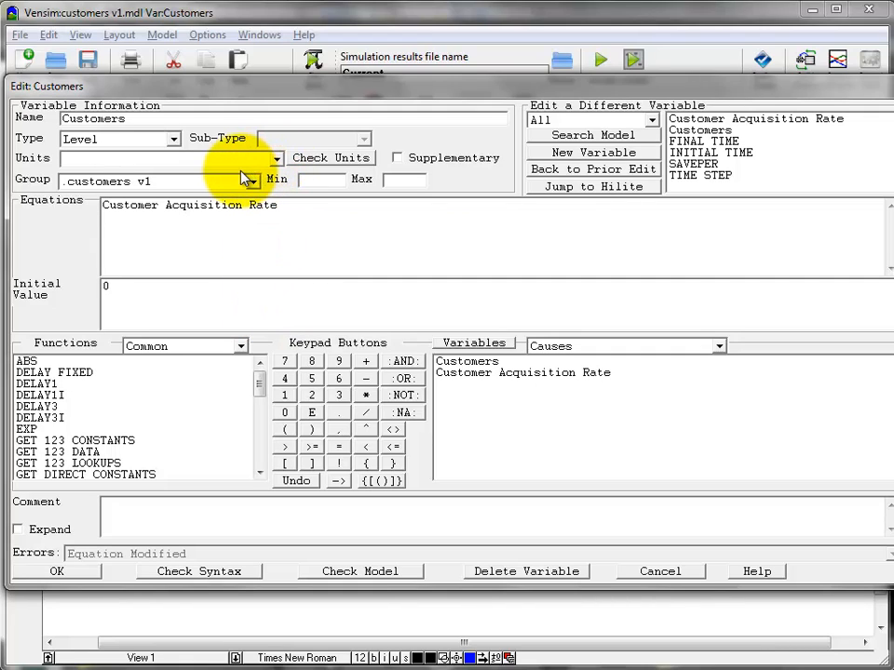
# - Set the units of Customers to people, check the equation's syntax and accept it
pyautogui.click(84, 158)
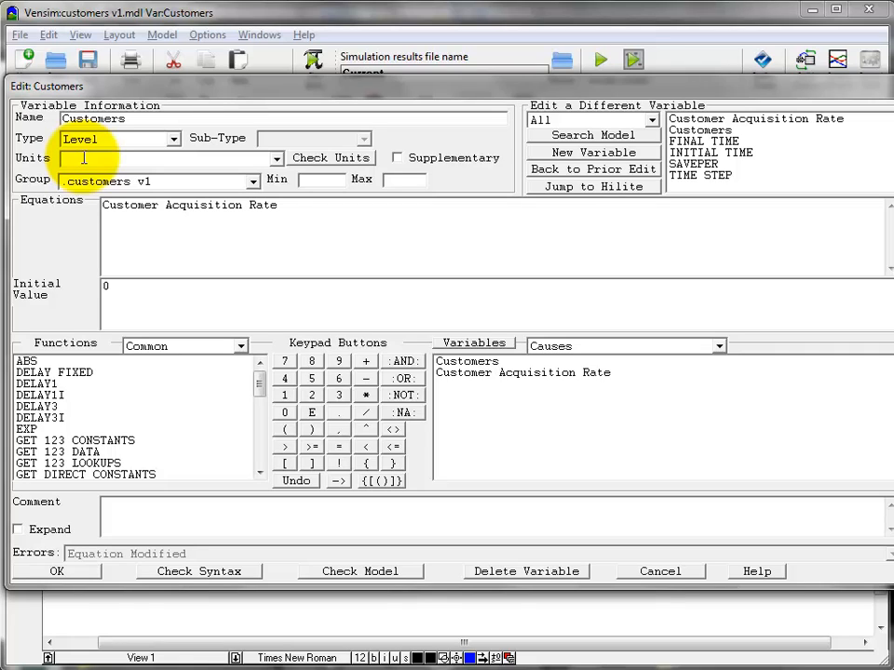
pyautogui.write('people')
pyautogui.doubleClick(82, 158)
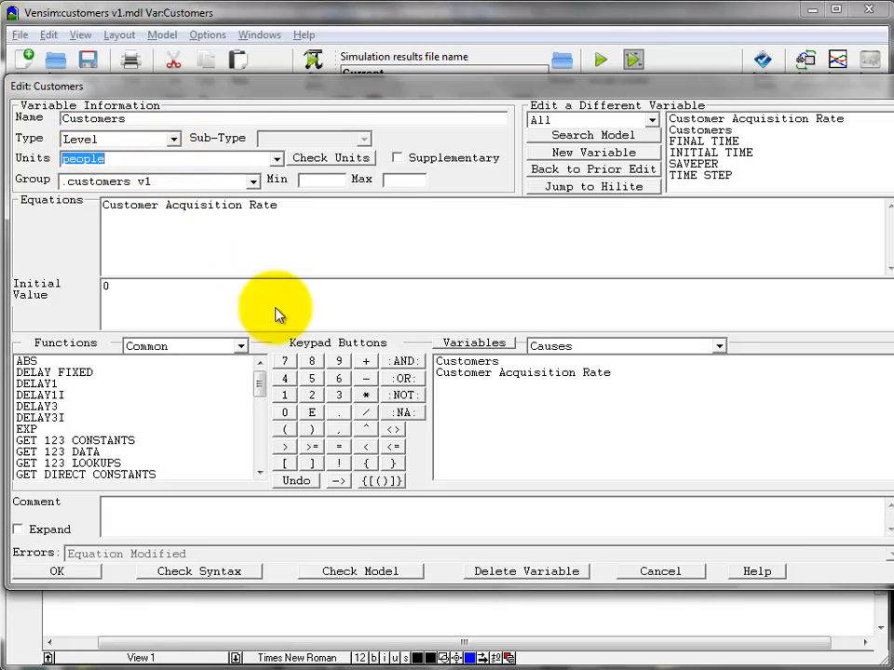
pyautogui.click(191, 572)
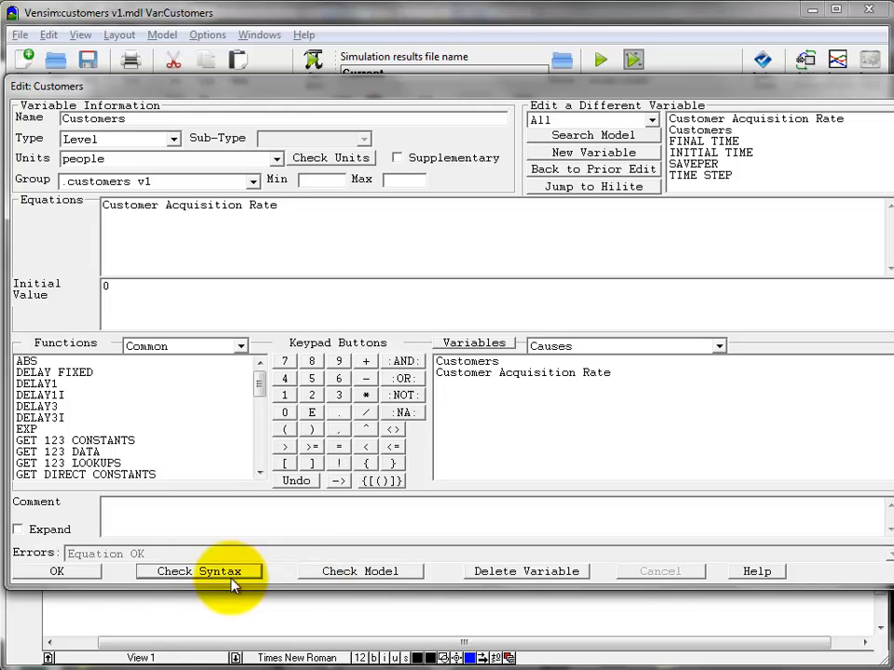
pyautogui.click(85, 577)
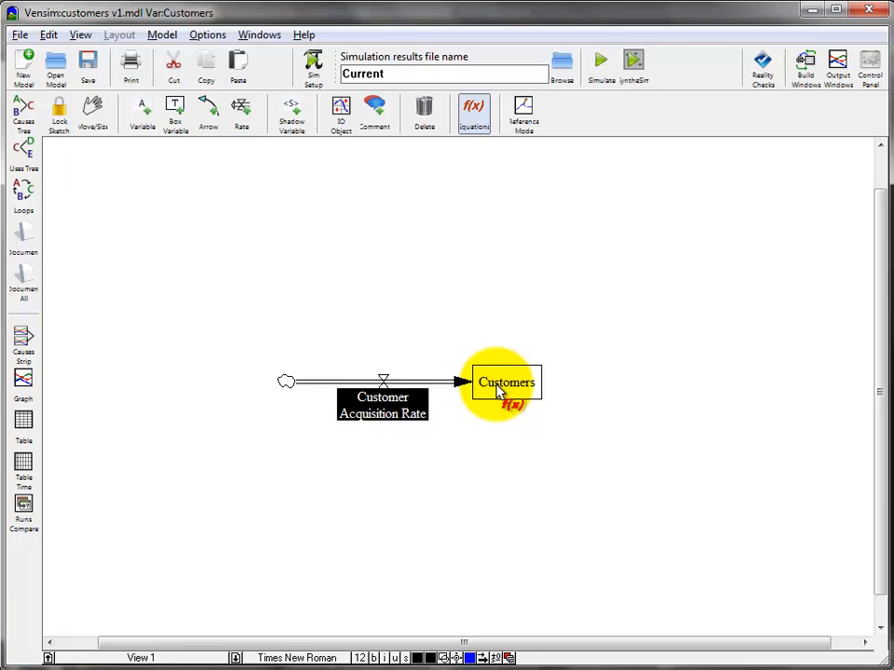
# - Open the equation of Customer Acquisition Rate, choose the Constant type and set its value to 10
pyautogui.moveTo(497, 385)
pyautogui.click(366, 415)
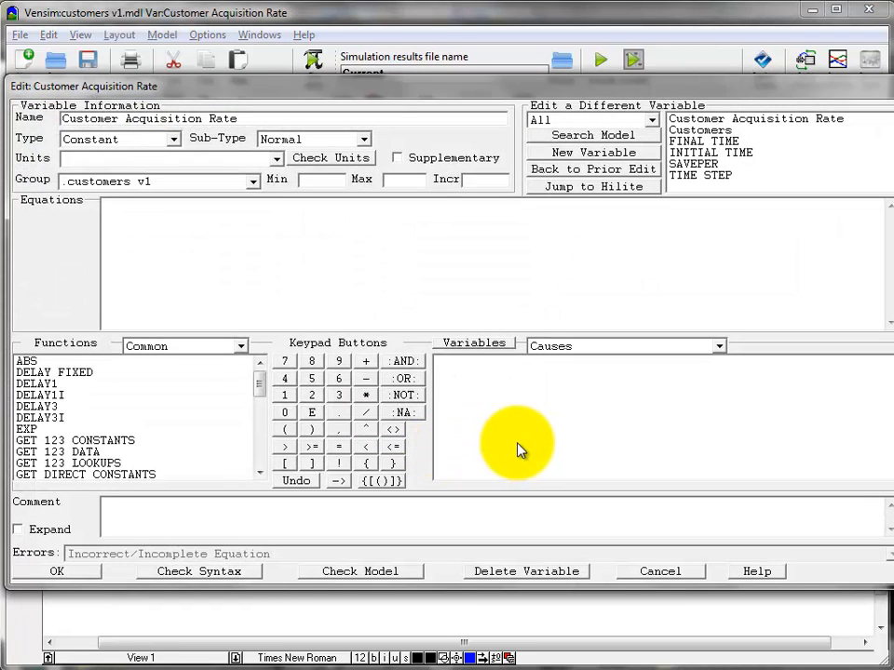
pyautogui.click(173, 139)
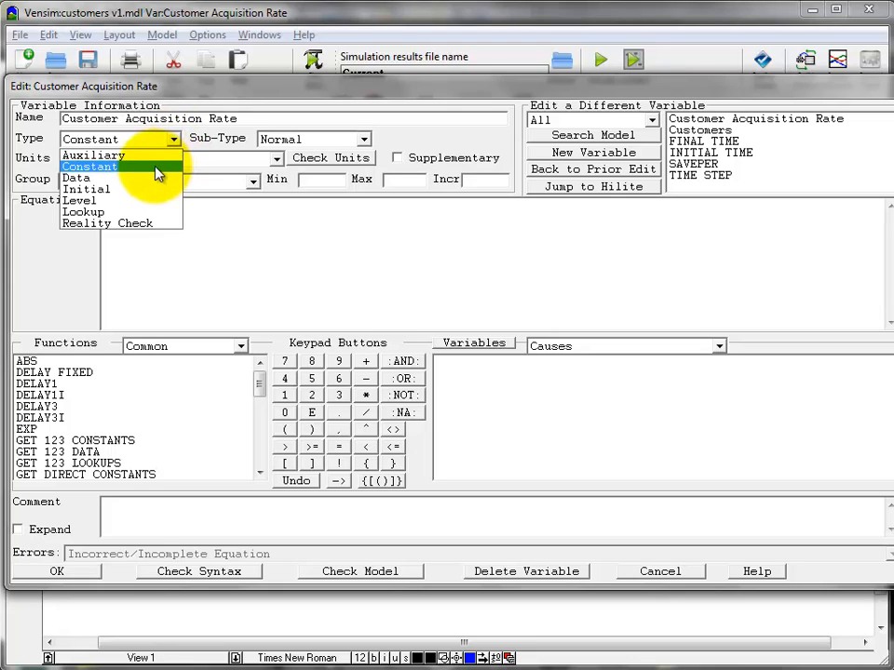
pyautogui.click(158, 167)
pyautogui.click(220, 253)
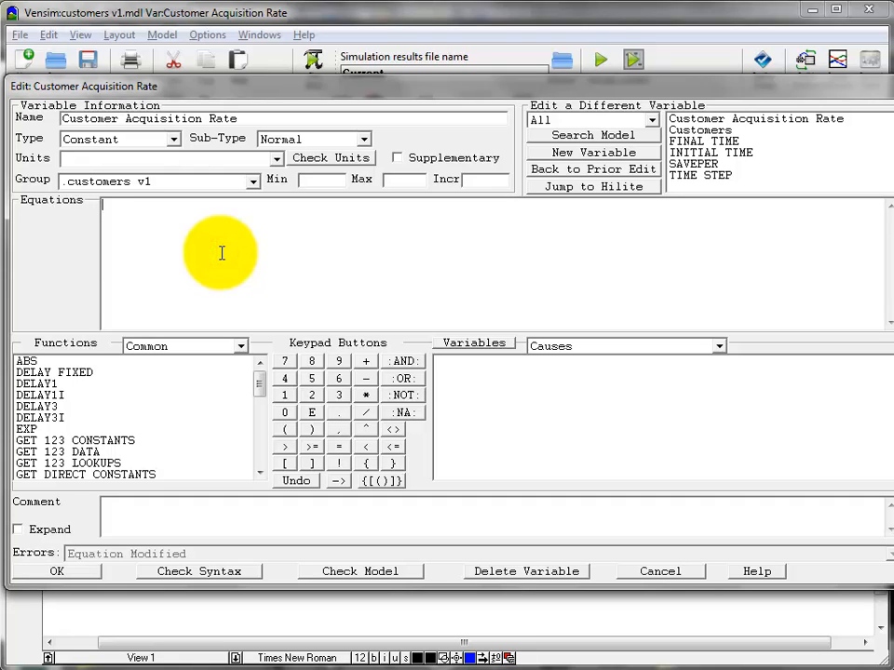
pyautogui.write('10')
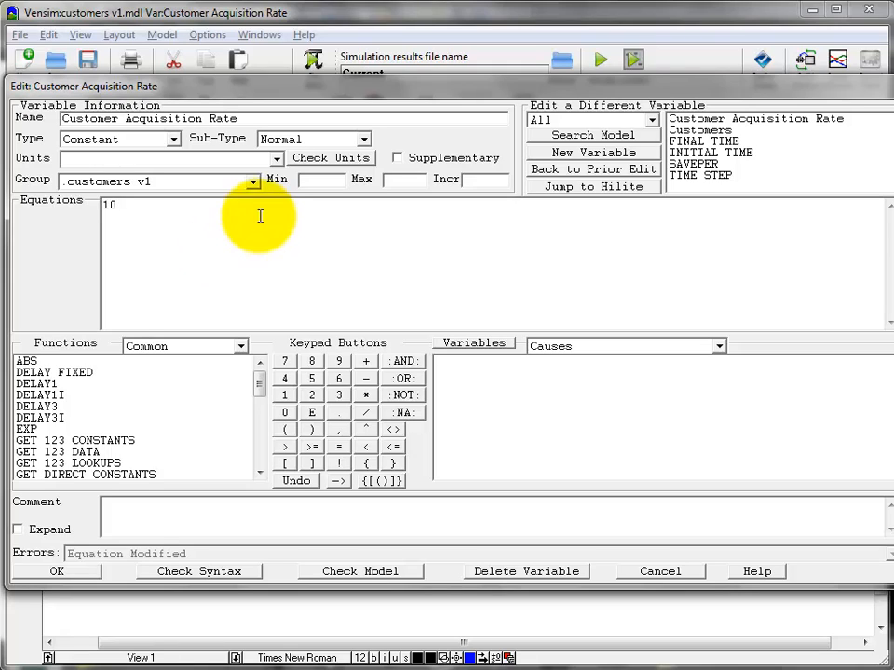
# - Set the units of Customer Acquisition Rate to people/month, check the equation's syntax and accept it
pyautogui.click(253, 159)
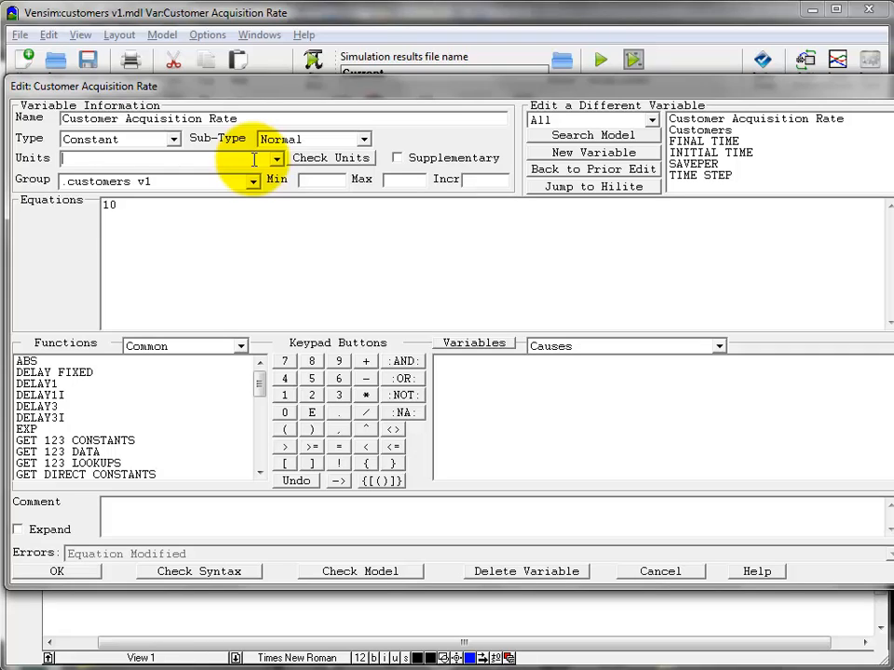
pyautogui.write('people/month')
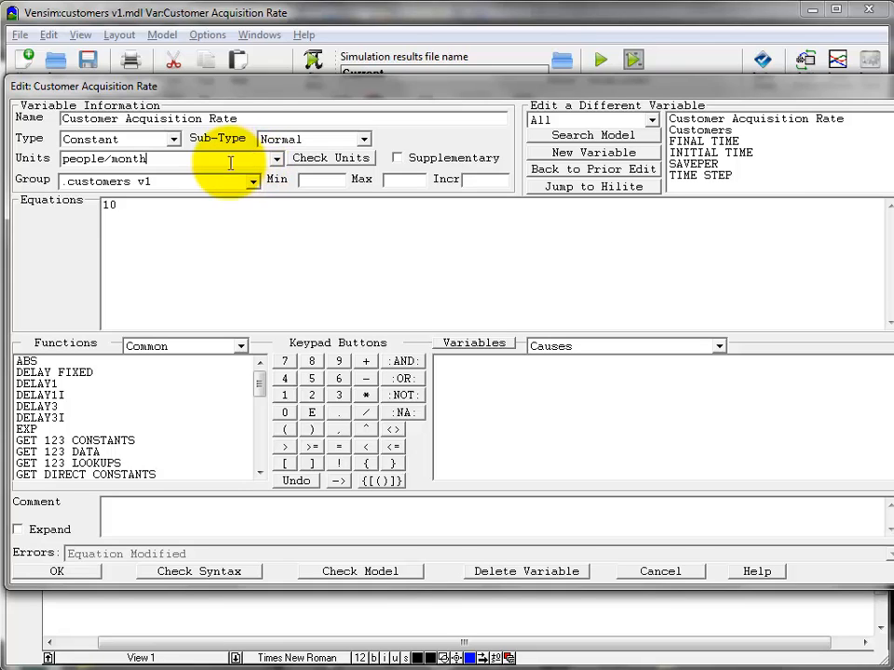
pyautogui.moveTo(193, 159); pyautogui.dragTo(31, 166)
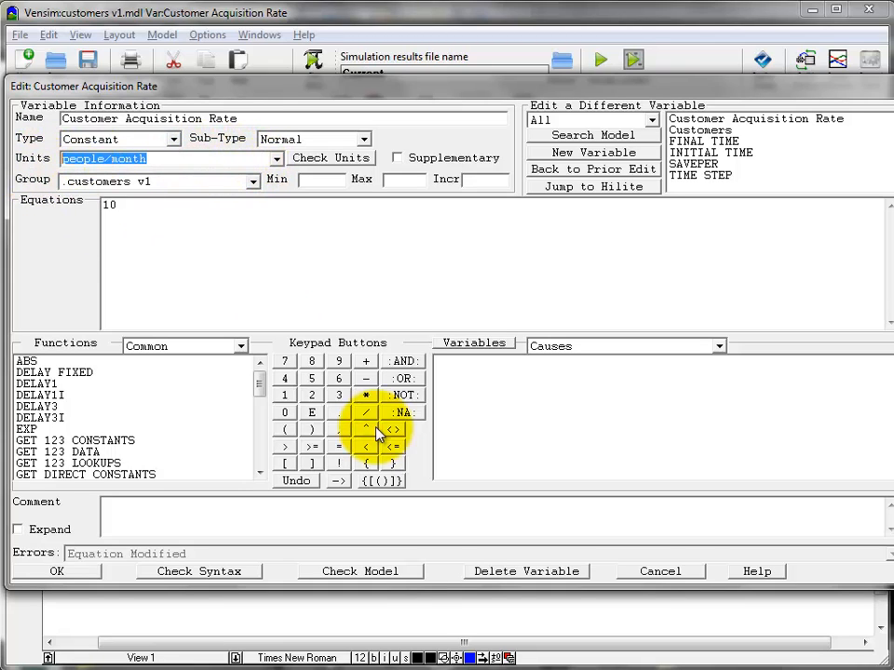
pyautogui.click(212, 576)
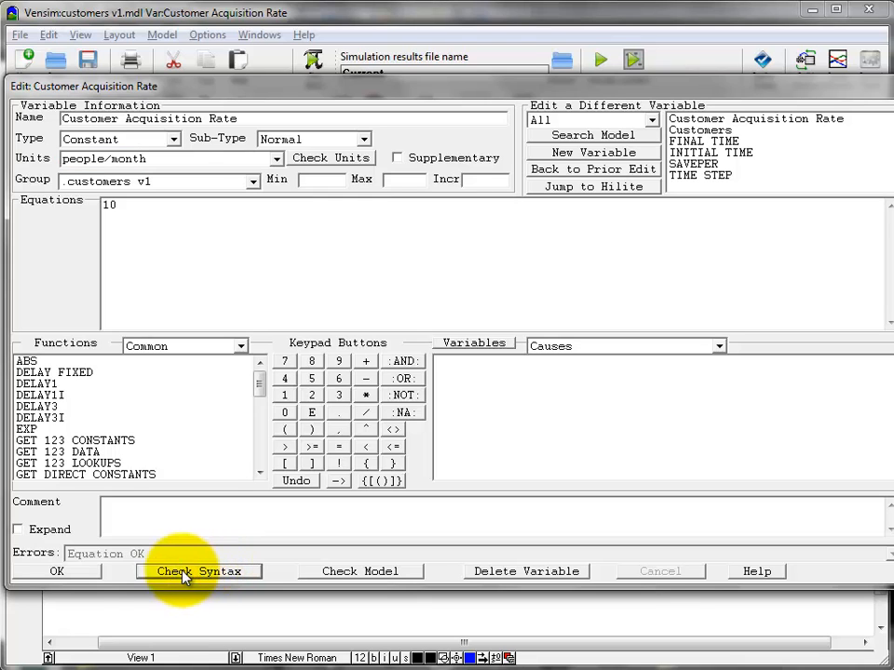
pyautogui.click(84, 575)
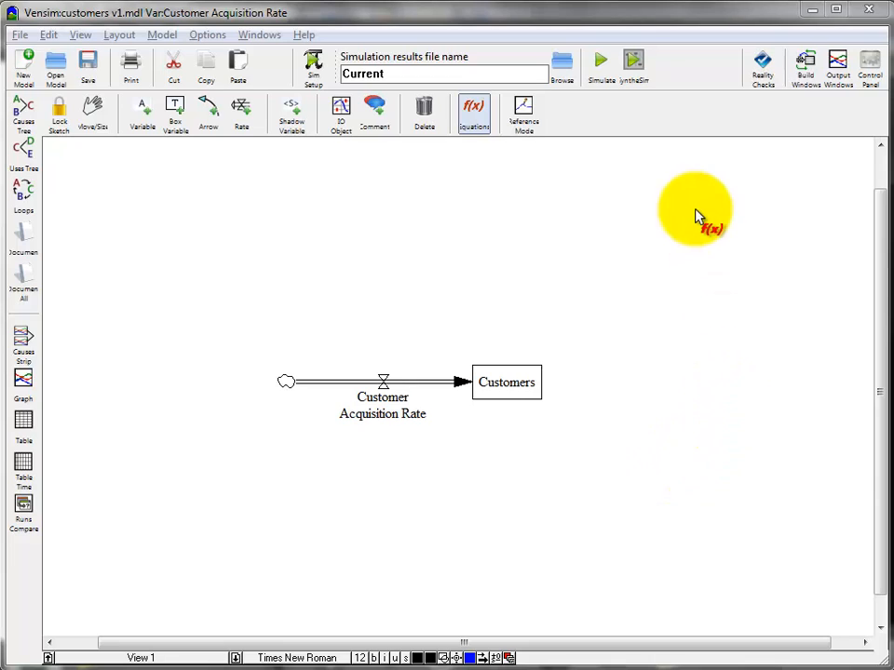
# - Name the simulation results file Base and simulate the model
pyautogui.click(326, 67)
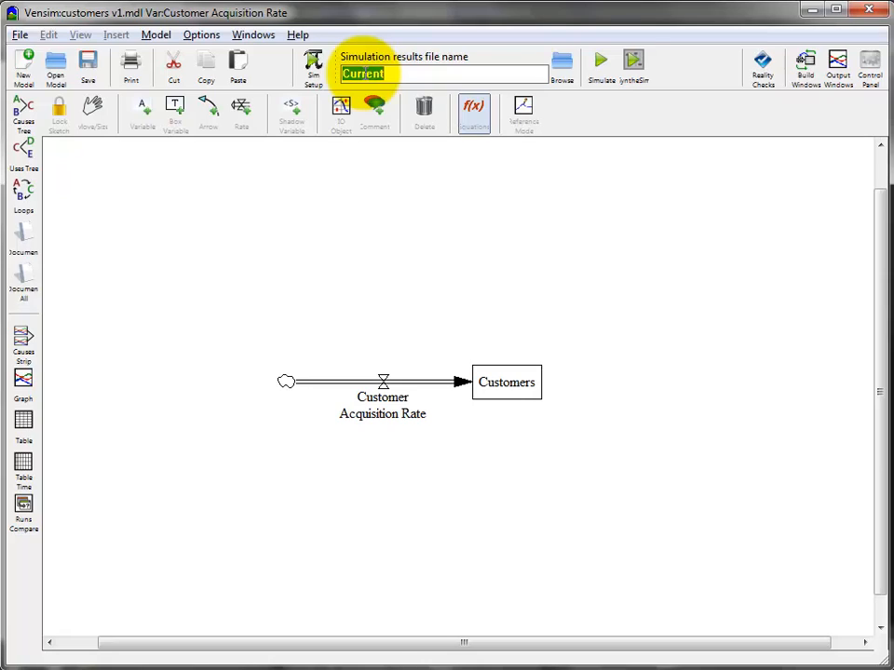
pyautogui.write('Base')
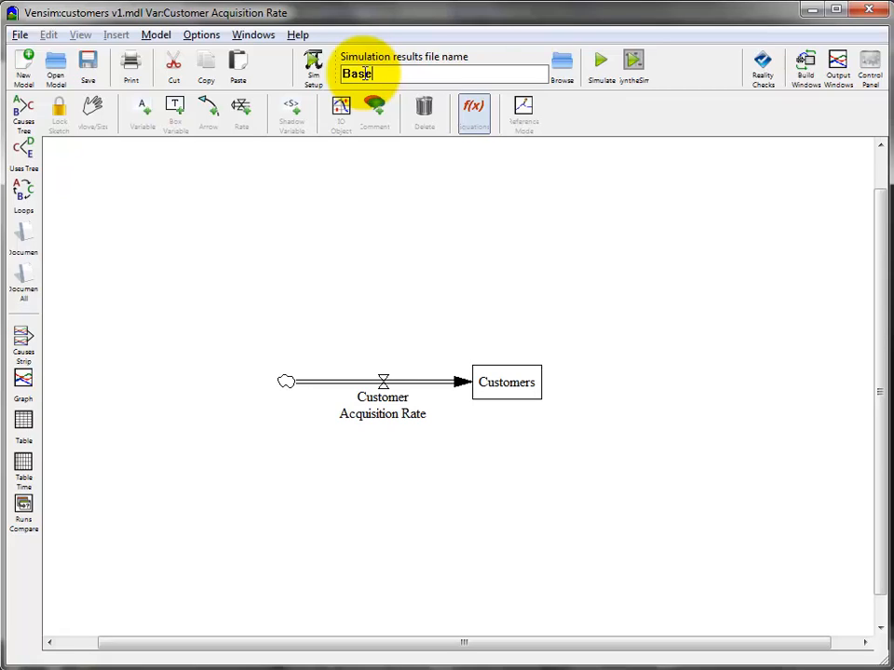
pyautogui.click(601, 71)
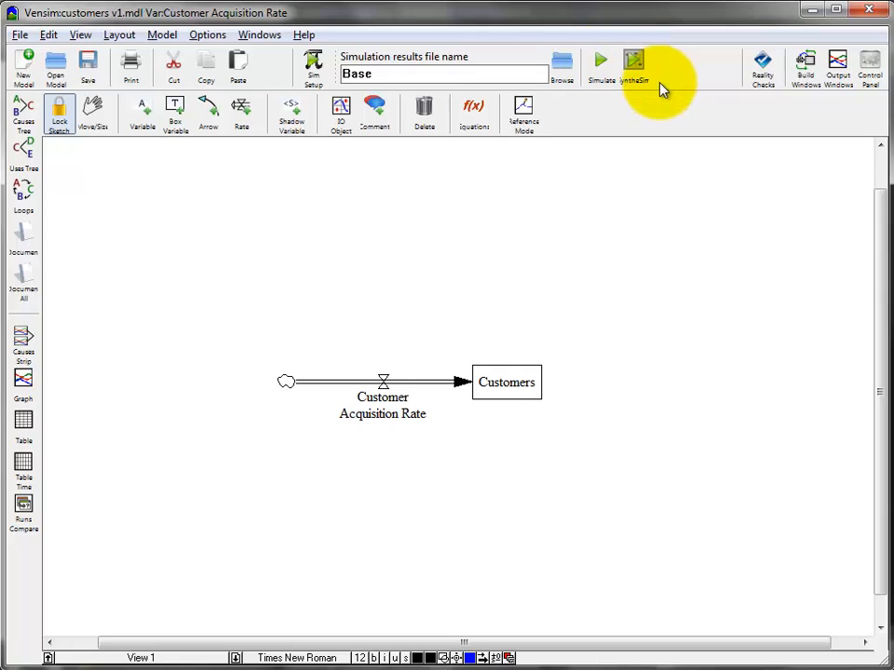
# - Examine the loaded datasets in an enlarged Control Panel, then return to the model sketch
pyautogui.click(870, 70)
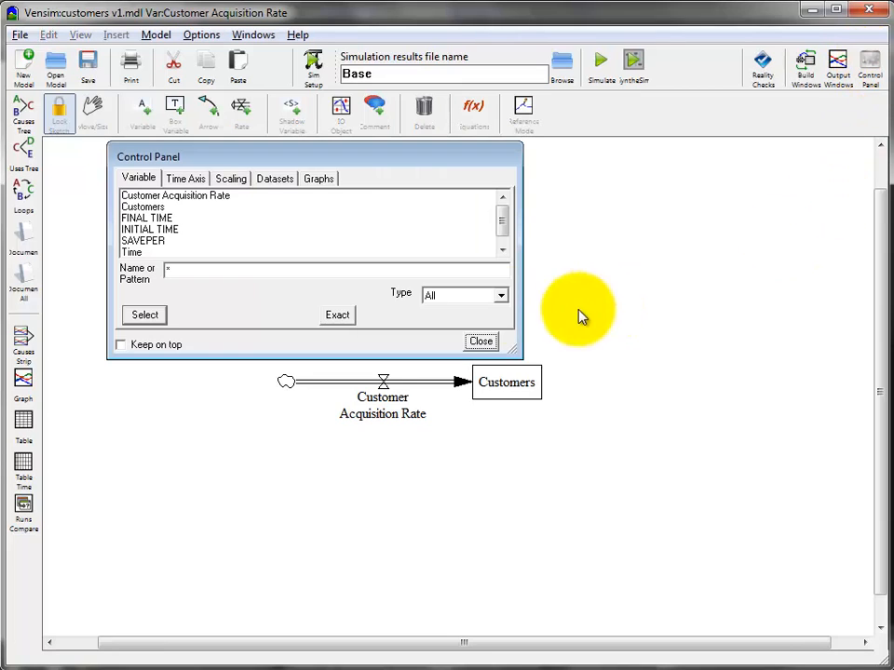
pyautogui.moveTo(312, 360); pyautogui.dragTo(302, 465)
pyautogui.click(273, 185)
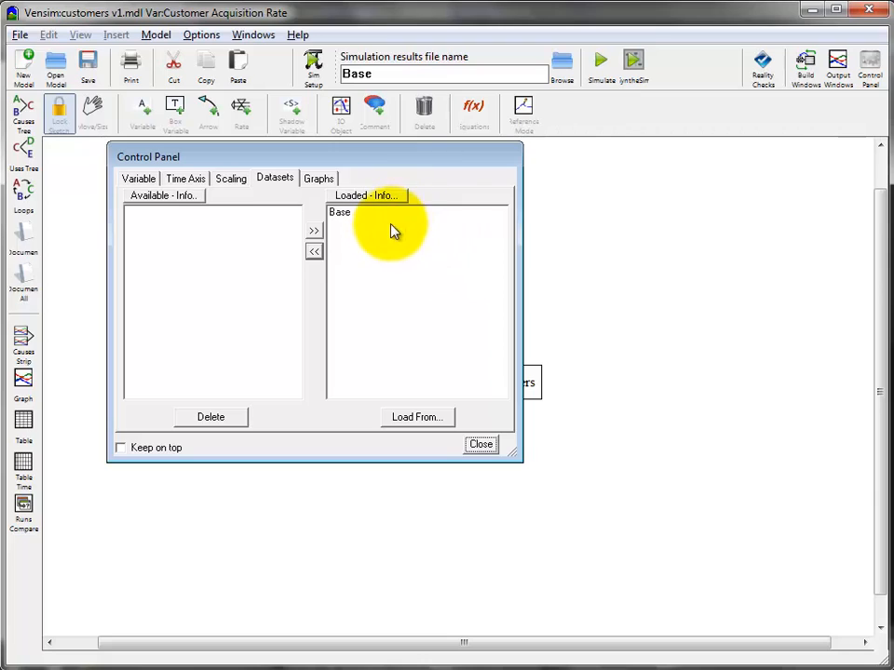
pyautogui.click(343, 215)
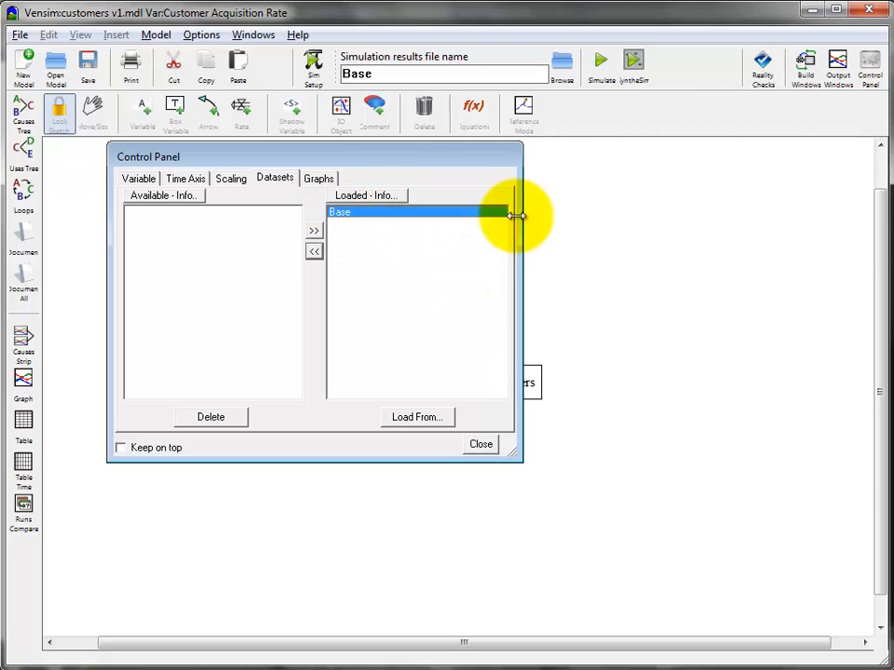
pyautogui.moveTo(451, 158); pyautogui.dragTo(738, 254)
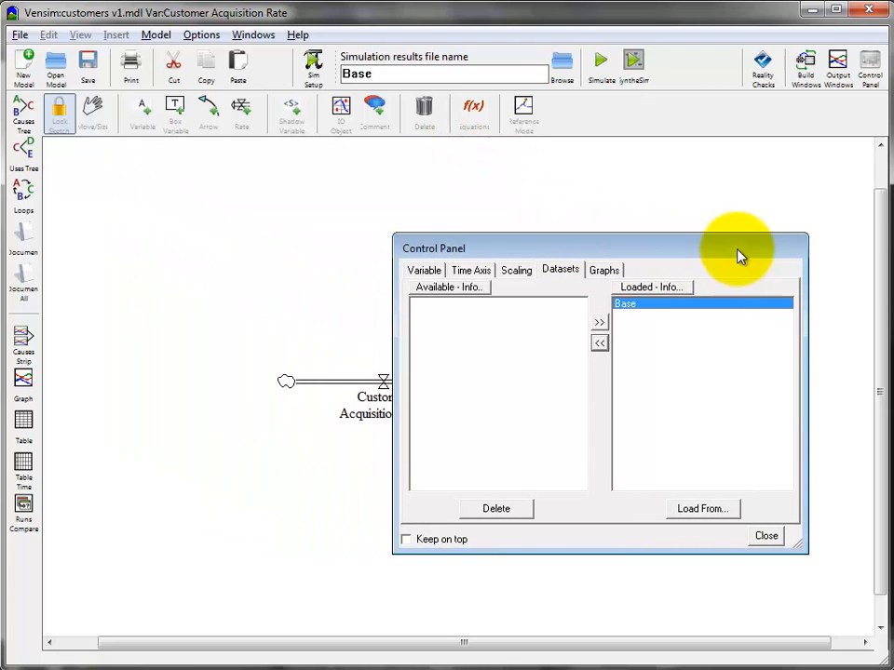
pyautogui.click(310, 244)
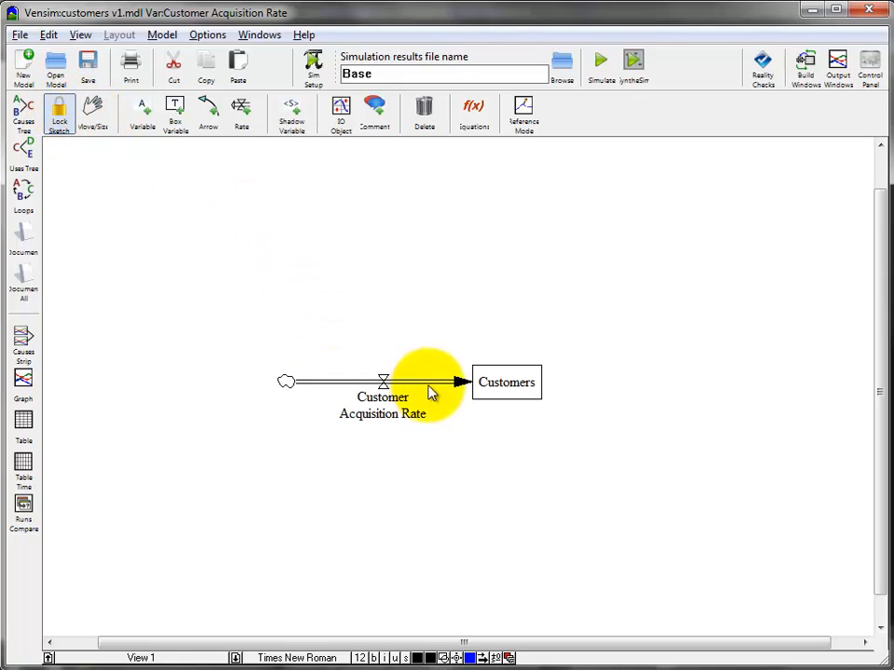
# - Graph the Customers variable and display its Causes Strip in an enlarged window
pyautogui.click(503, 384)
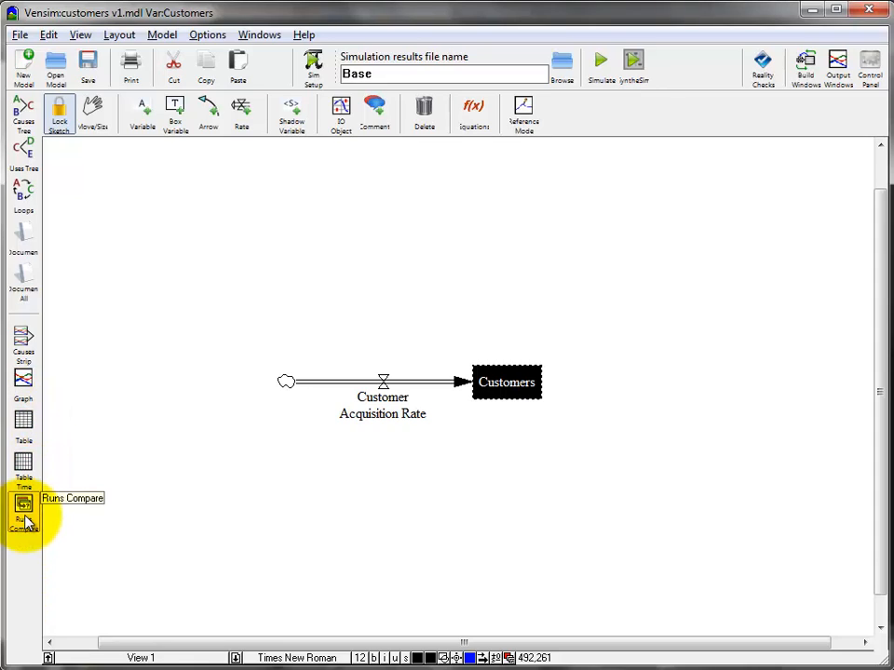
pyautogui.click(24, 385)
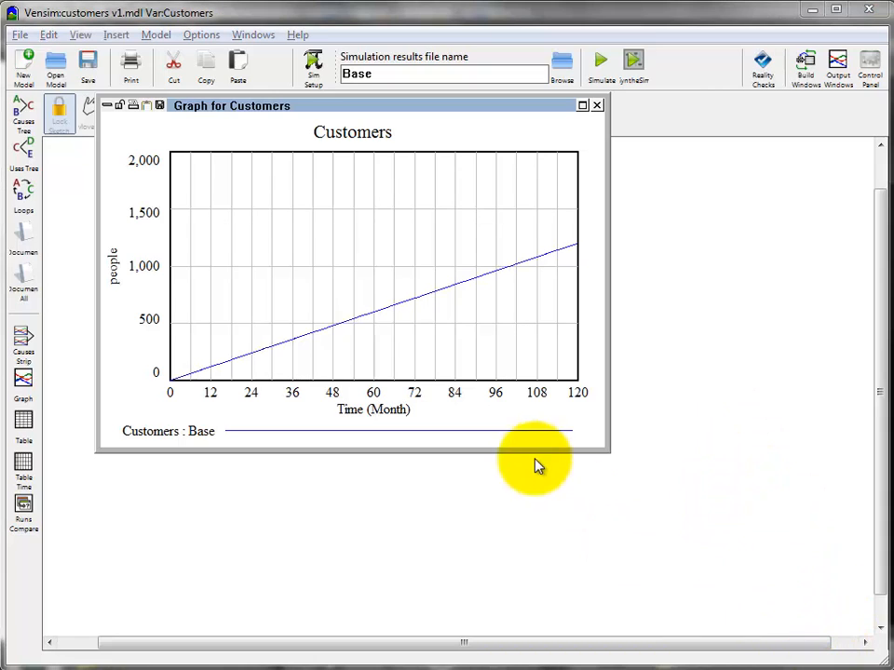
pyautogui.click(22, 337)
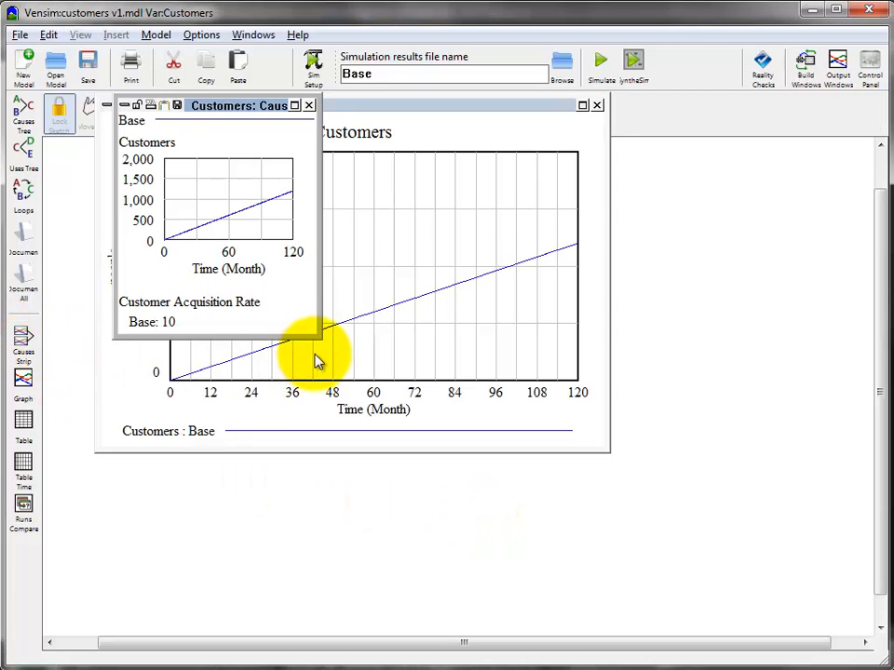
pyautogui.moveTo(316, 333); pyautogui.dragTo(409, 494)
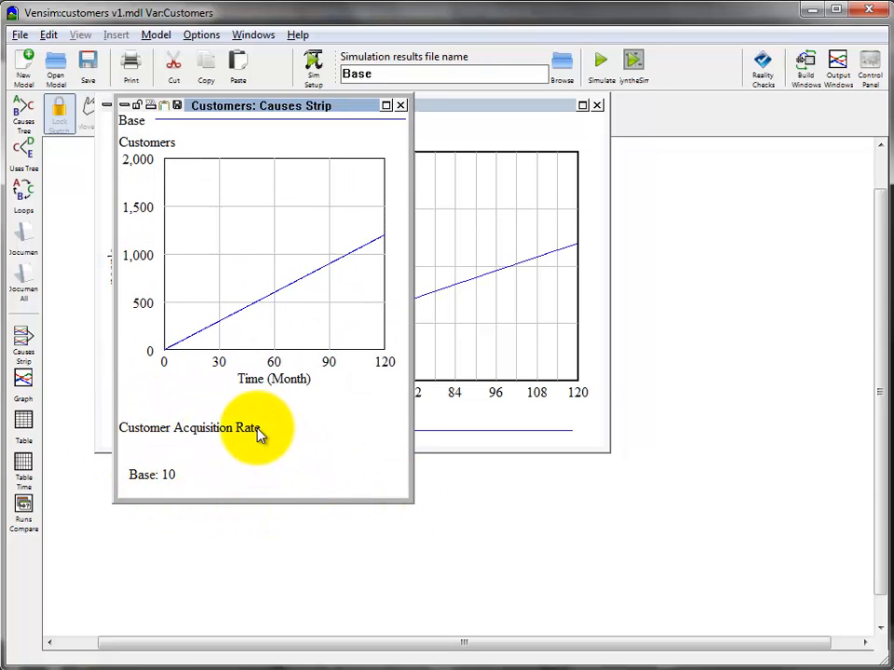
# - Display the Customers results as a table over time in an enlarged window, then close the table
pyautogui.click(24, 425)
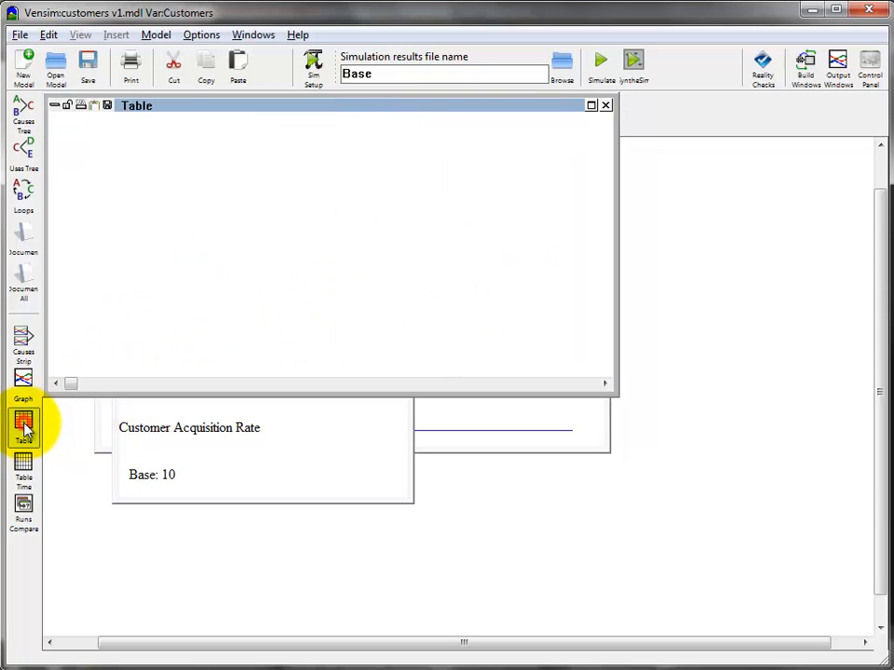
pyautogui.moveTo(619, 396); pyautogui.dragTo(756, 458)
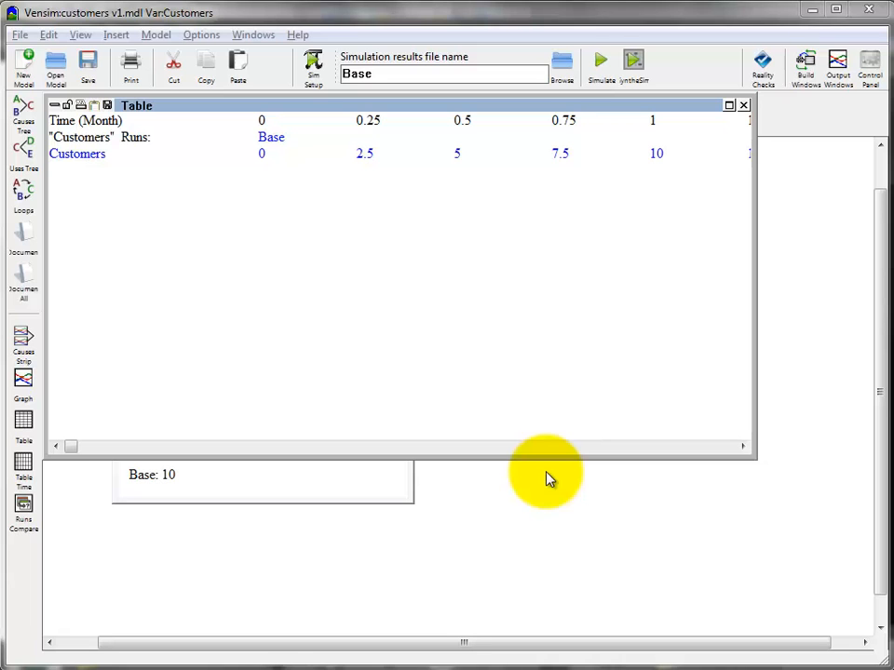
pyautogui.click(54, 106)
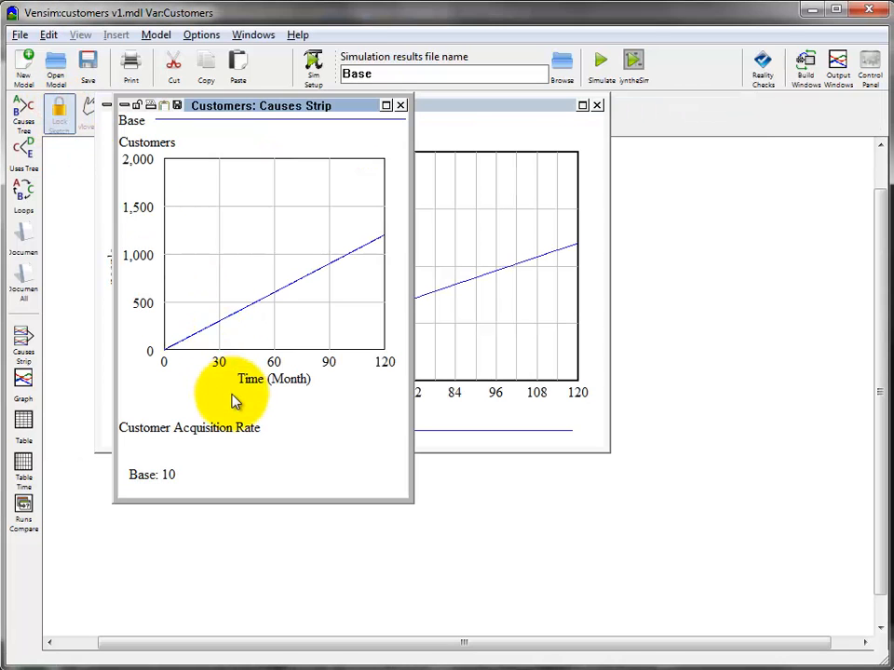
# - Bring the model sketch back to the front and close all output windows
pyautogui.click(806, 67)
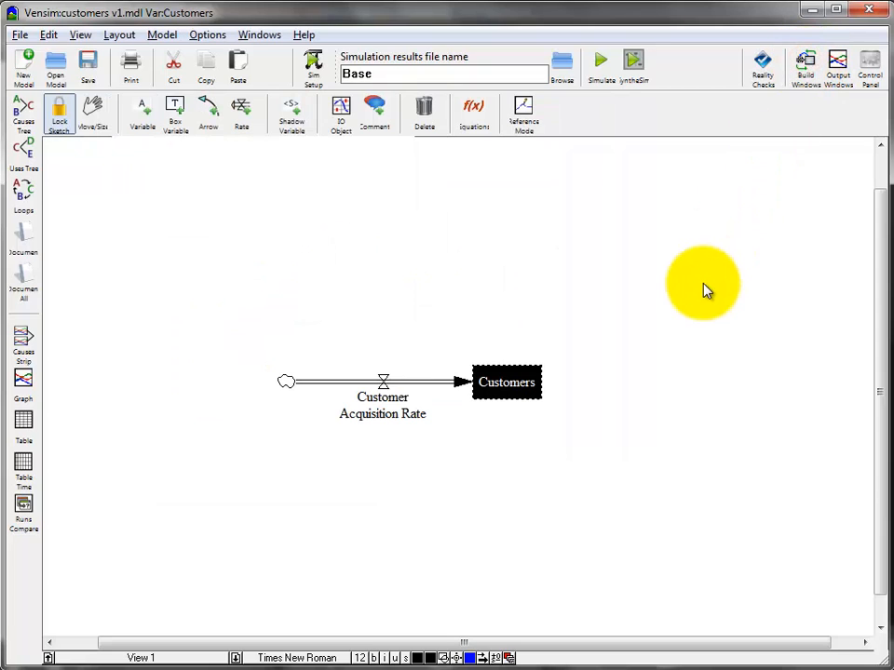
pyautogui.click(270, 39)
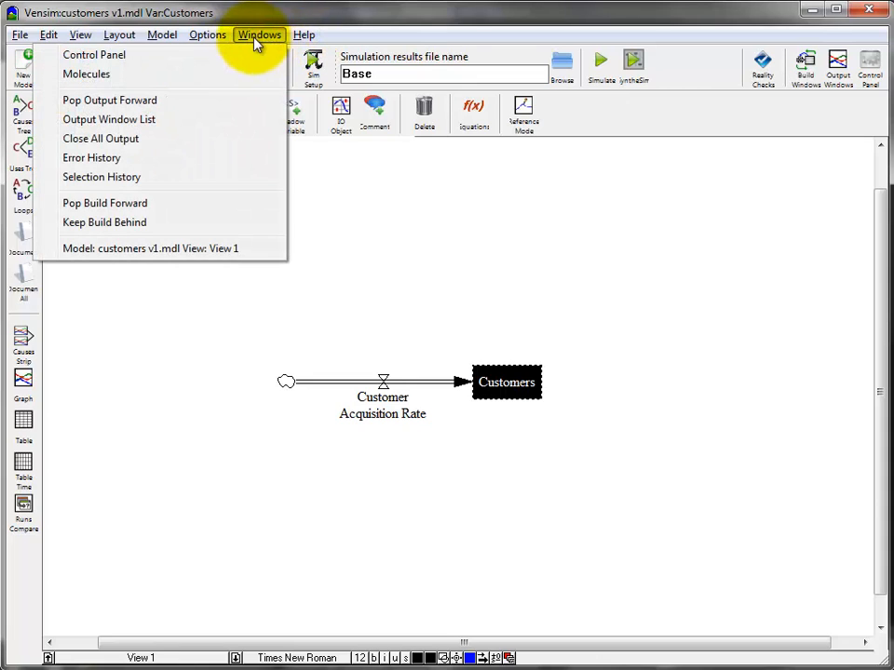
pyautogui.click(185, 145)
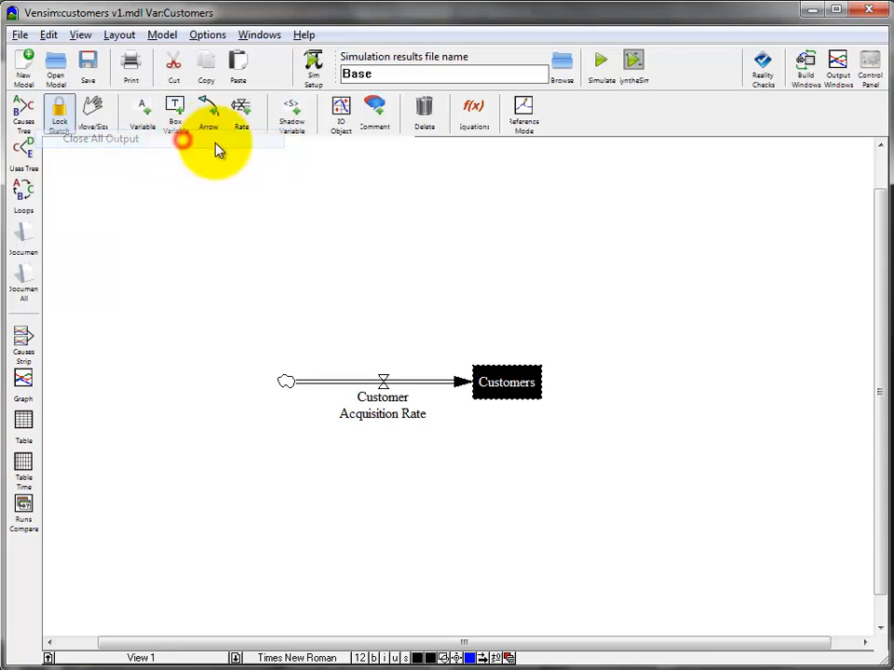
# - Place a new input/output object in the blank area beside the Customers stock on the sketch
pyautogui.click(98, 124)
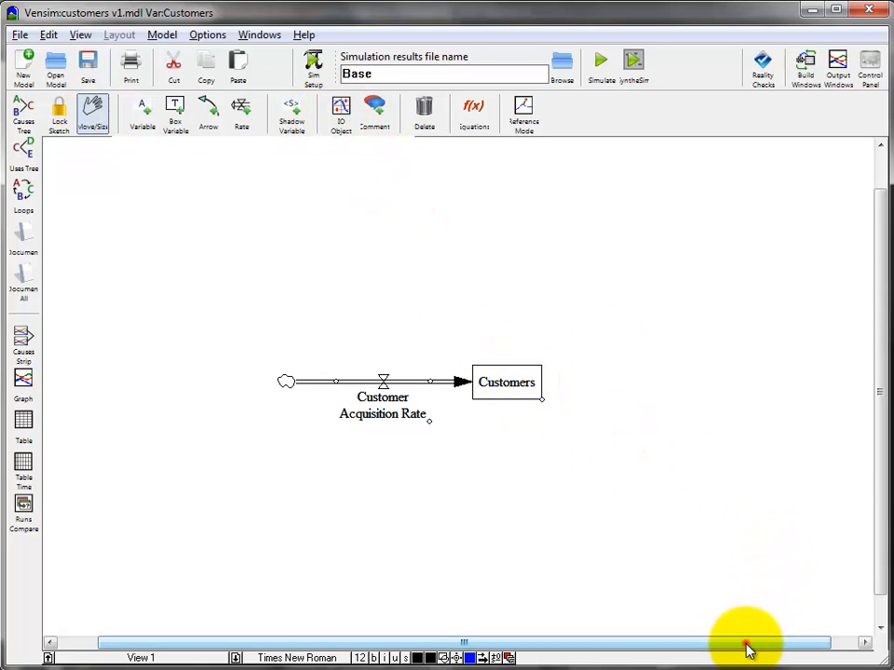
pyautogui.moveTo(745, 645); pyautogui.dragTo(798, 642)
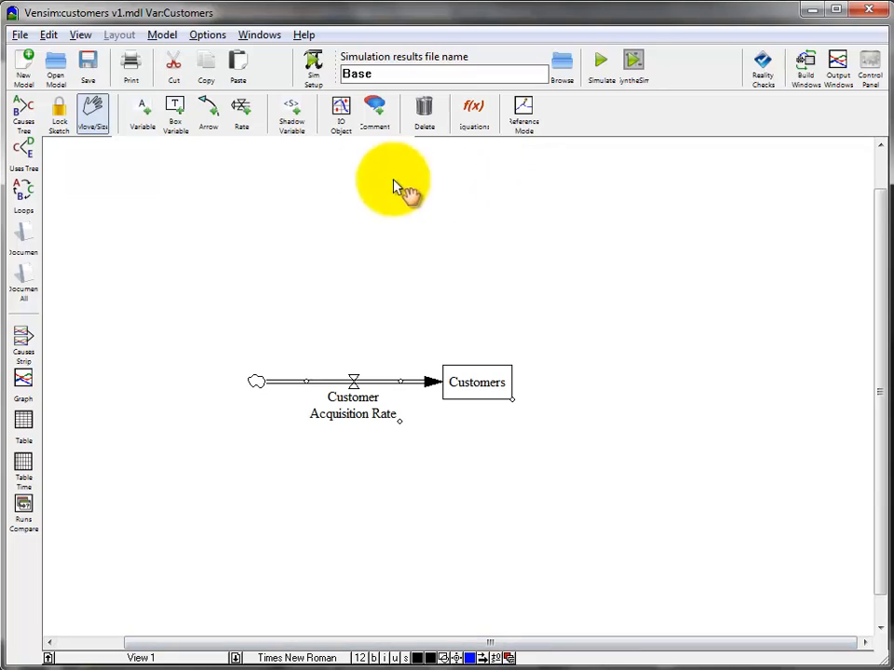
pyautogui.click(345, 115)
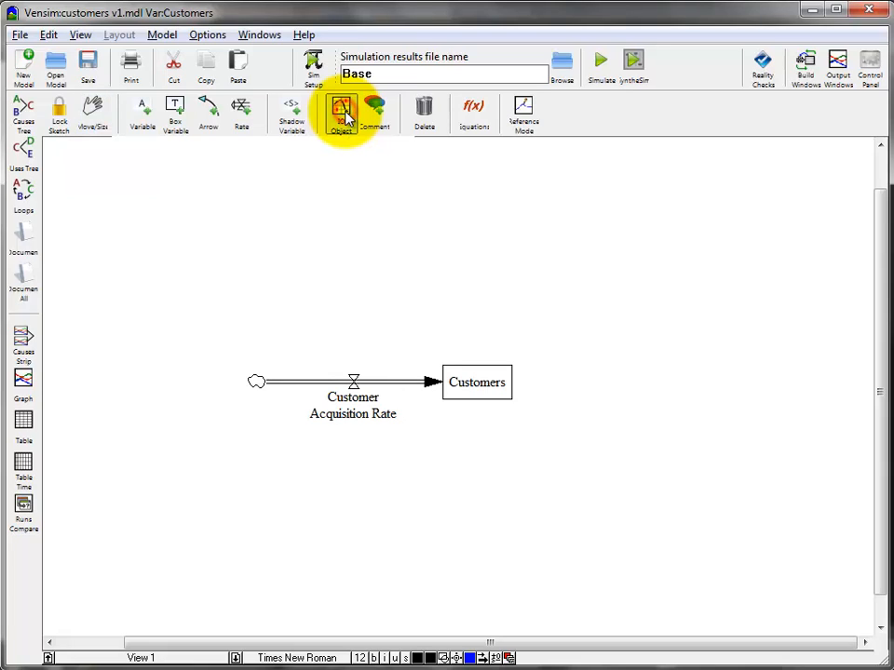
pyautogui.click(621, 350)
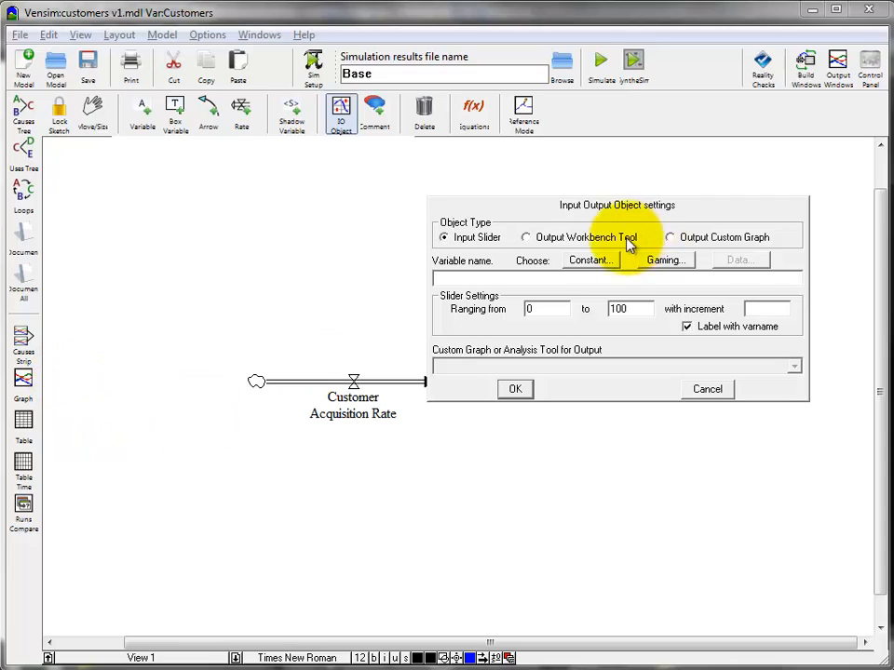
# - Configure the object as an Output Workbench Tool that shows the Graph of the level variable Customers
pyautogui.click(536, 242)
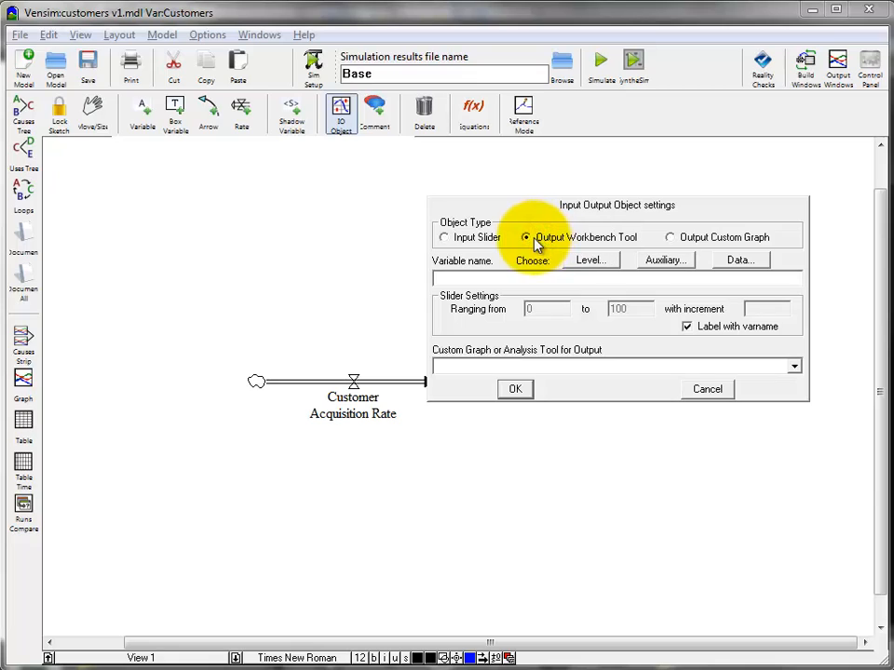
pyautogui.click(586, 262)
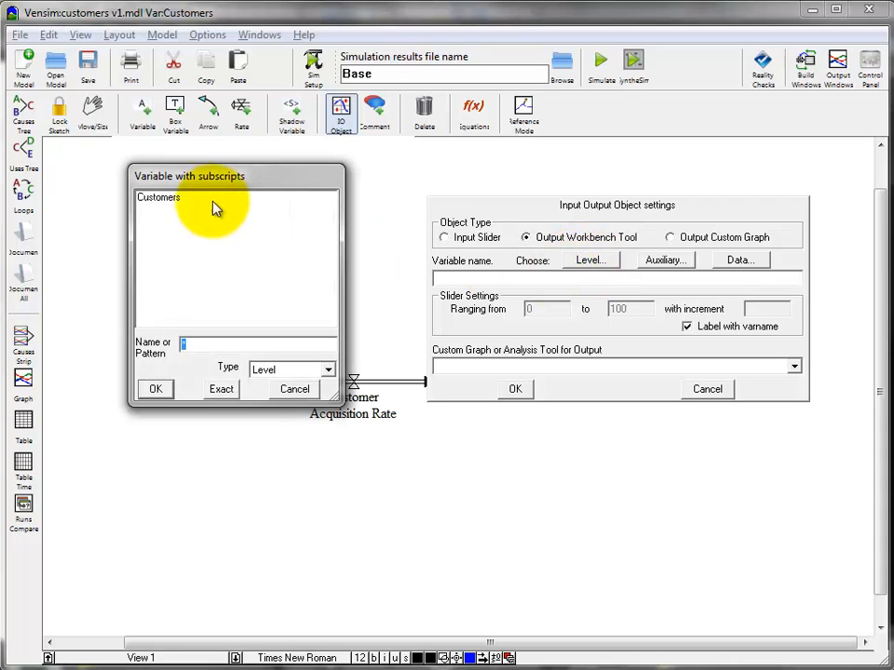
pyautogui.click(173, 200)
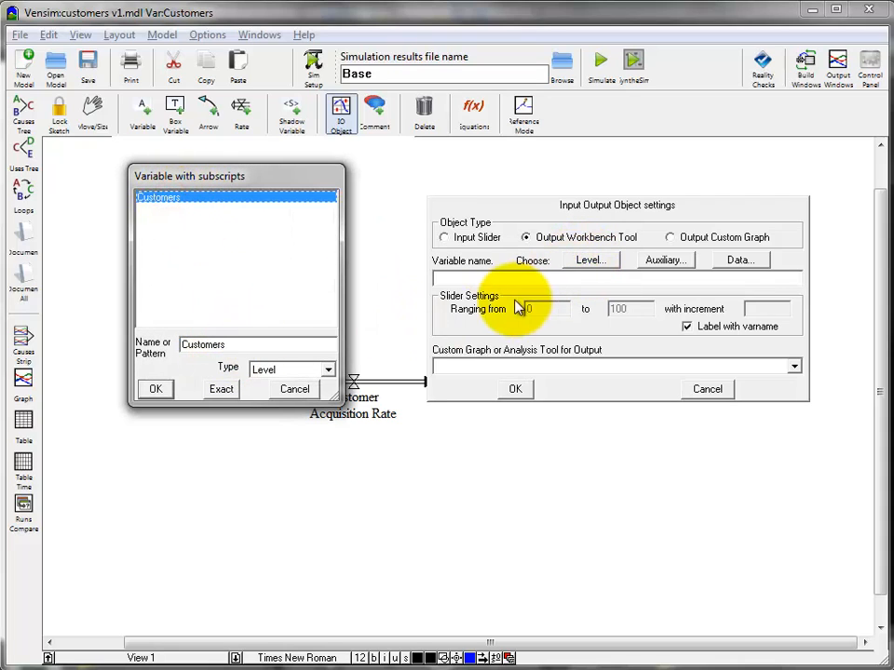
pyautogui.click(155, 389)
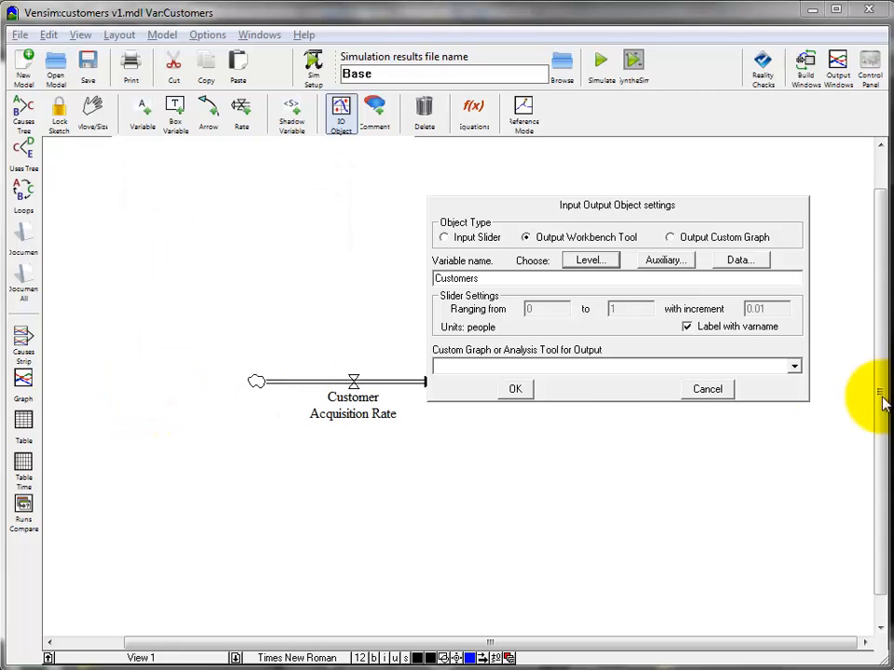
pyautogui.click(794, 367)
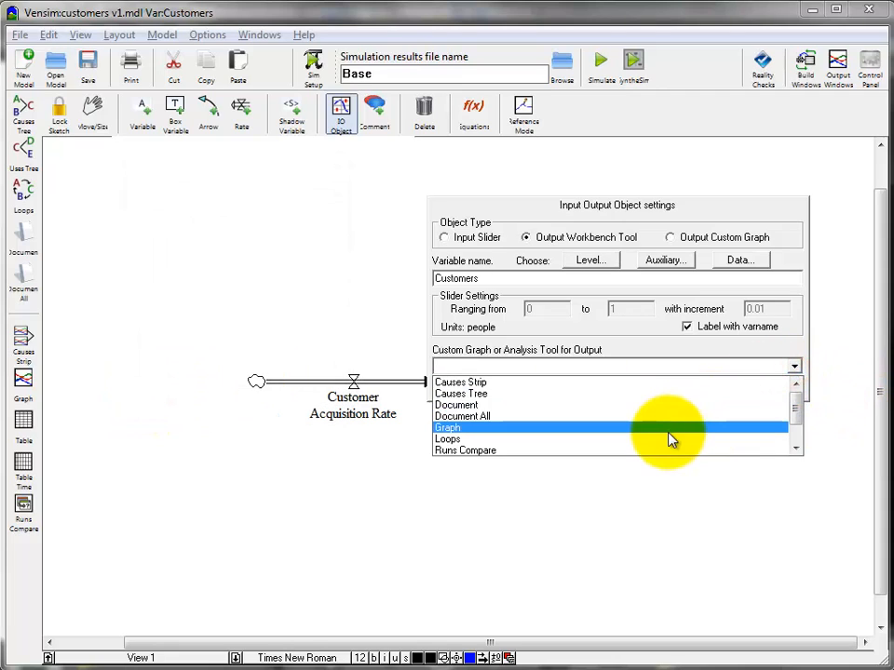
pyautogui.click(517, 430)
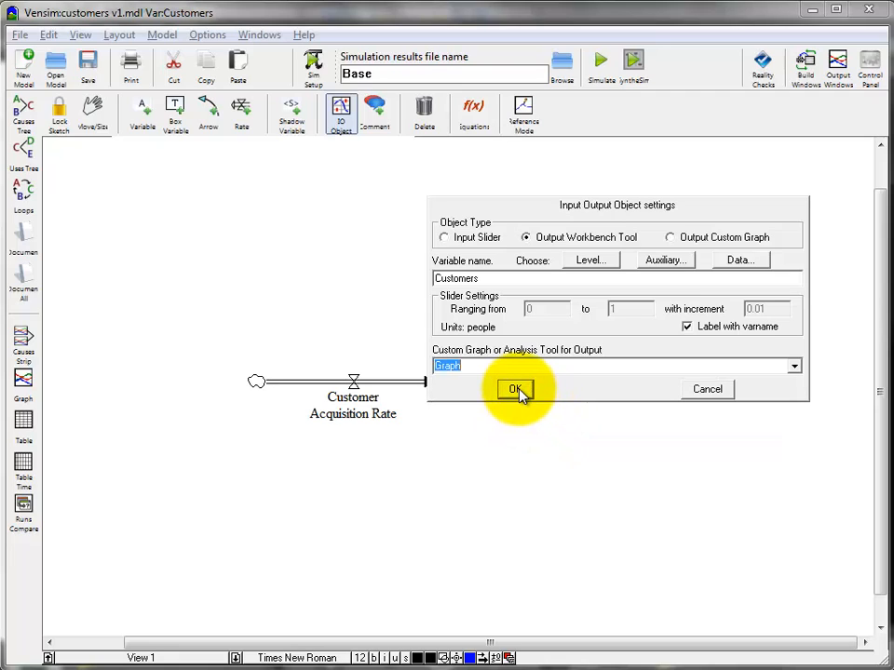
pyautogui.click(516, 391)
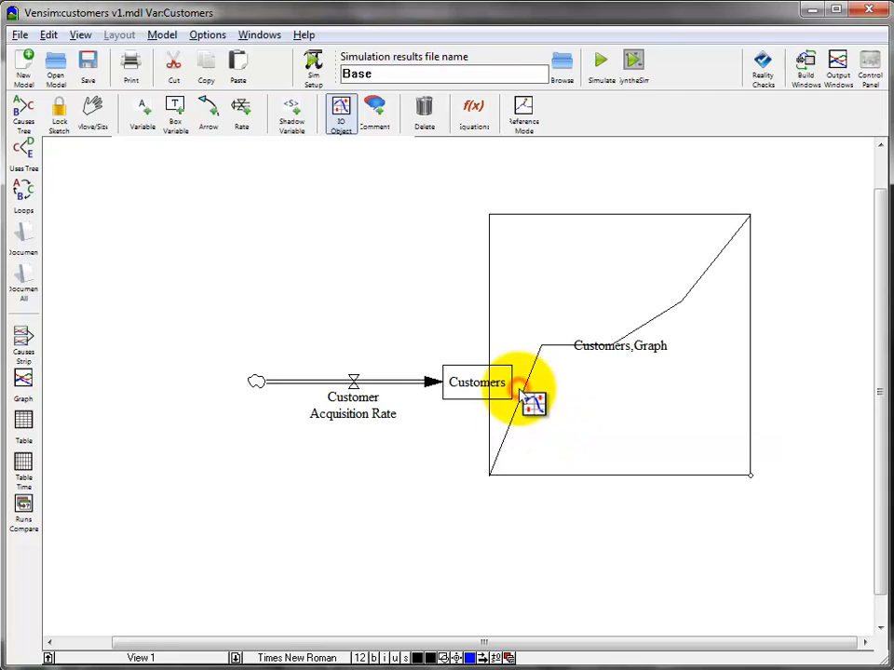
# - Move the Customers graph object clear of the Customers box and lock the sketch
pyautogui.click(92, 114)
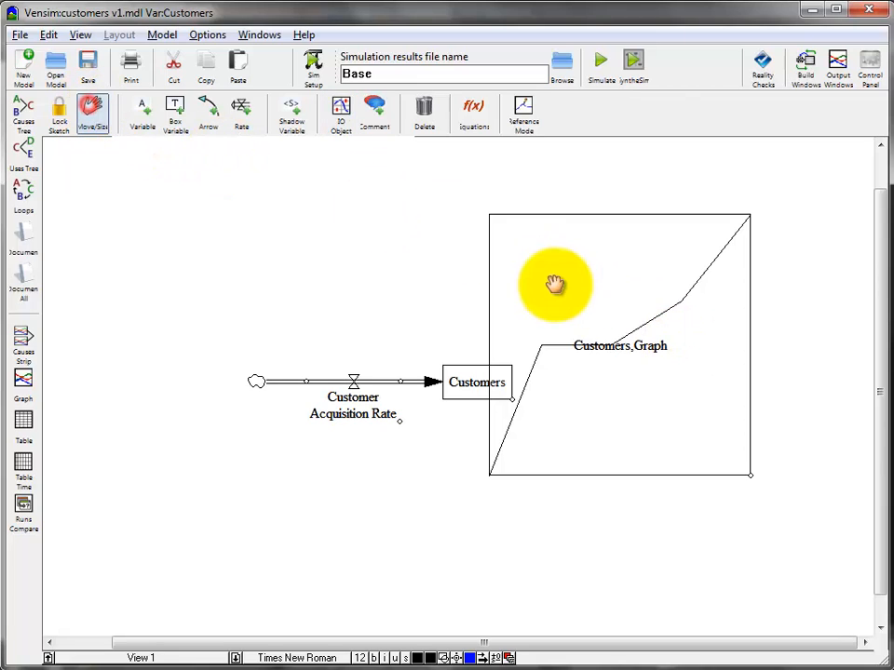
pyautogui.moveTo(540, 276); pyautogui.dragTo(633, 326)
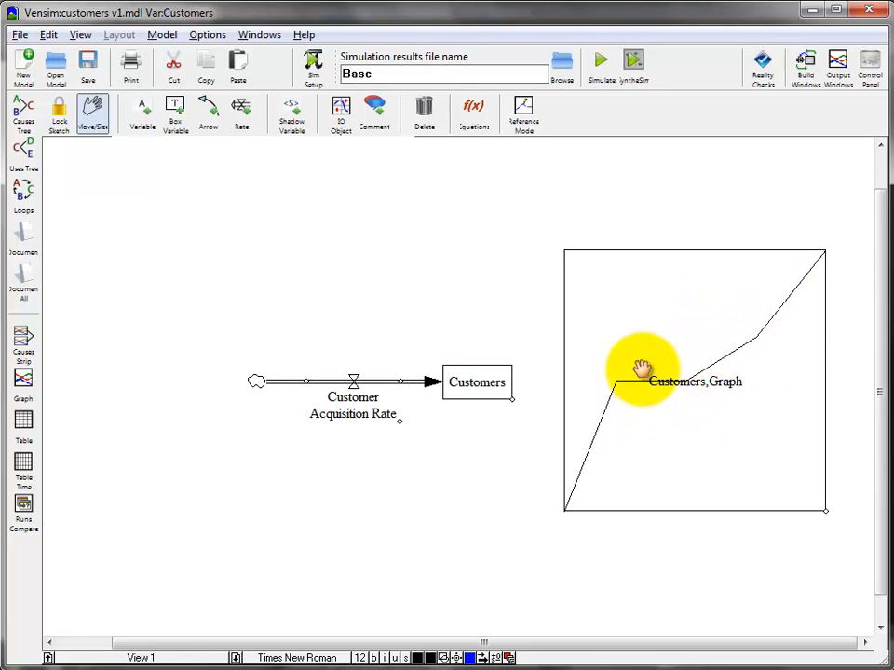
pyautogui.click(57, 111)
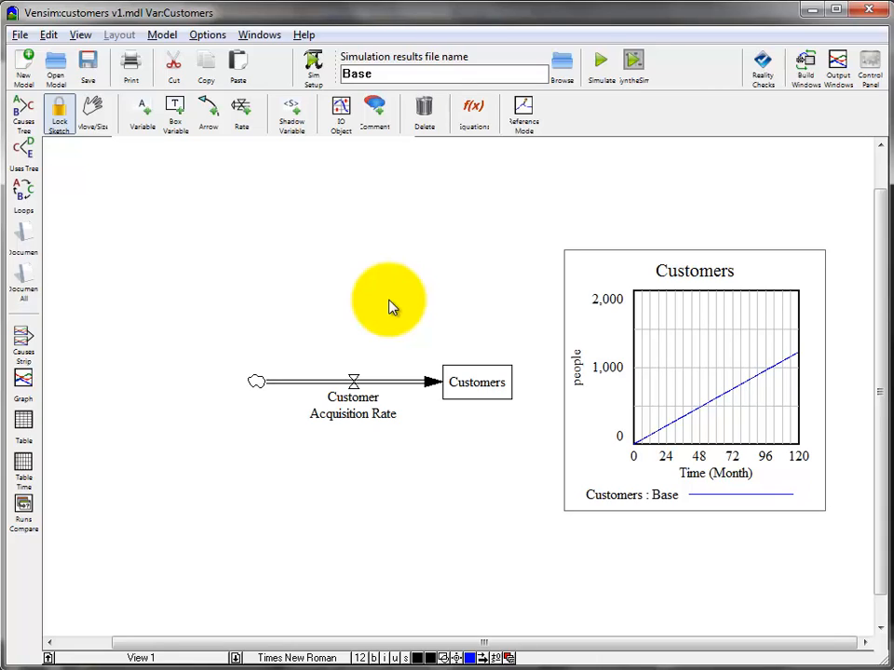
# - Name the simulation results file Test and start a SyntheSim run
pyautogui.doubleClick(383, 75)
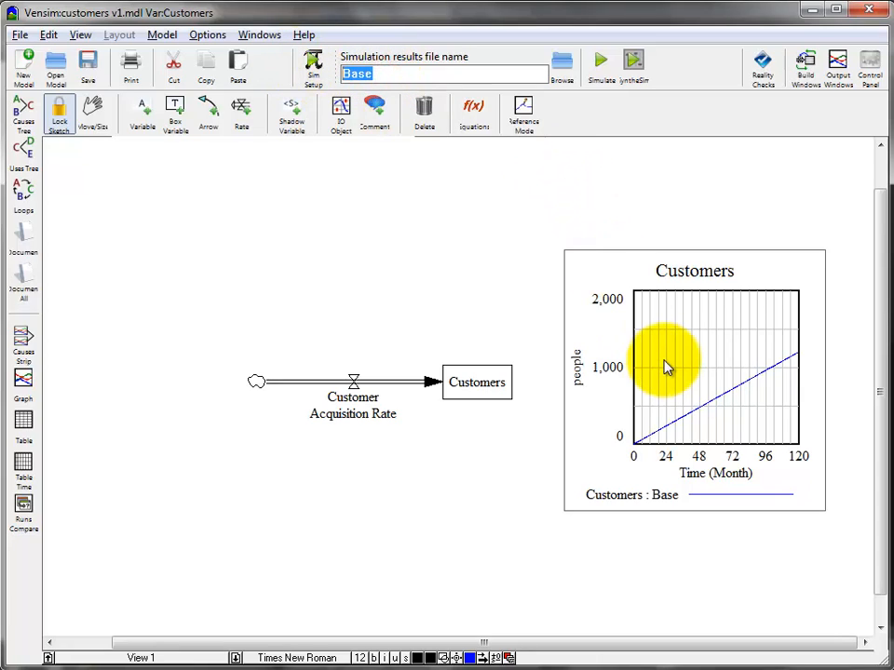
pyautogui.write('Test')
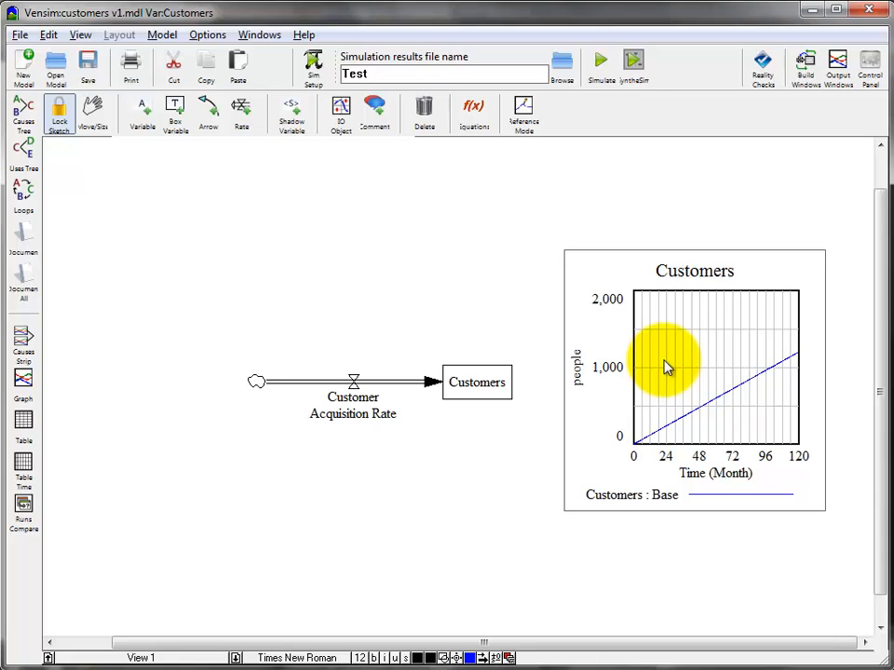
pyautogui.click(633, 62)
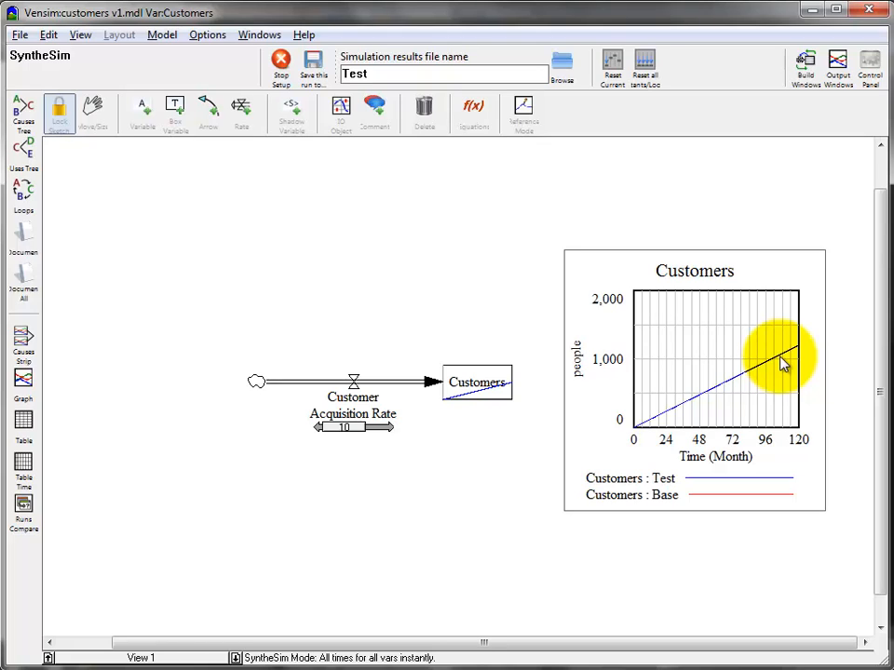
# - Vary the Customer Acquisition Rate with its slider, ending at 5.25
pyautogui.click(367, 410)
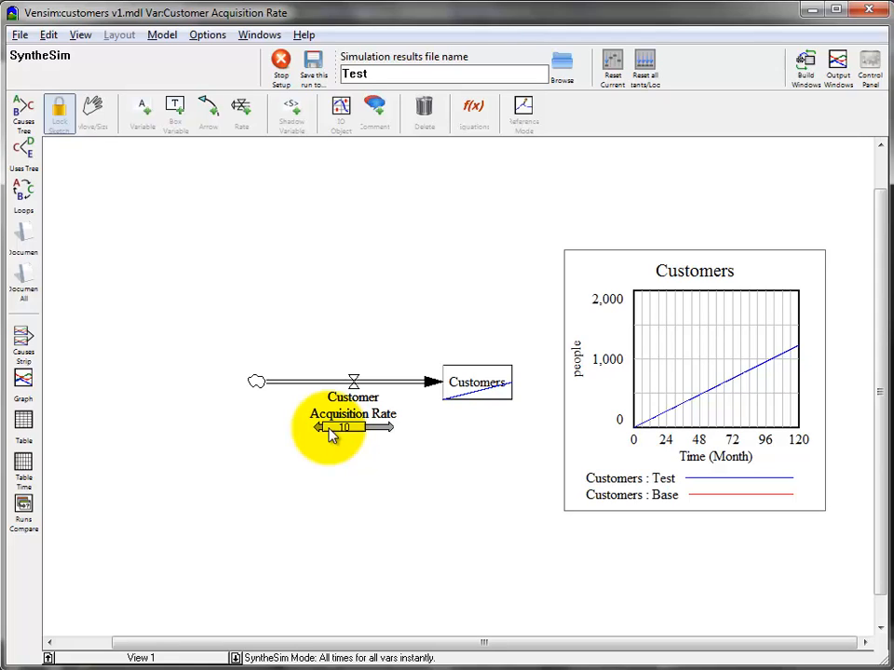
pyautogui.moveTo(332, 435); pyautogui.dragTo(344, 438)
pyautogui.moveTo(343, 437)
pyautogui.mouseDown()
pyautogui.moveTo(325, 427)
pyautogui.moveTo(343, 441)
pyautogui.moveTo(327, 438)
pyautogui.mouseUp()
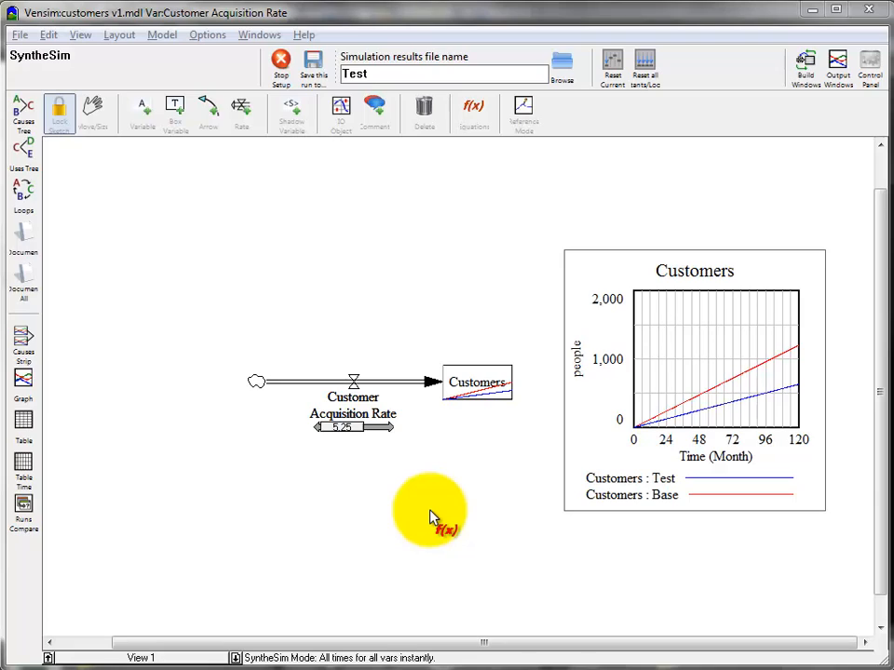
# - Set the Customer Acquisition Rate slider's maximum to 100 and make slider changes permanent in the model
pyautogui.rightClick(380, 433)
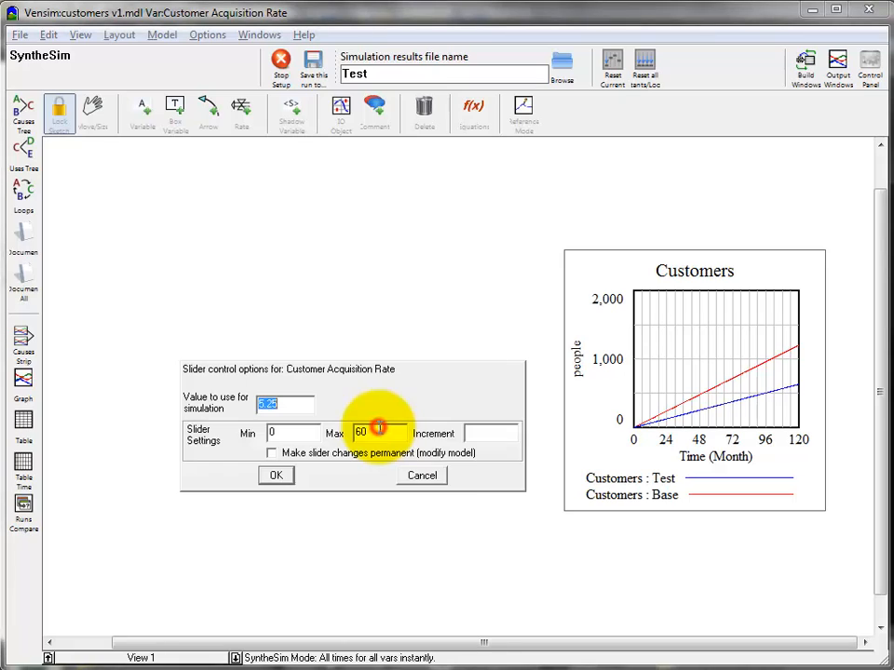
pyautogui.doubleClick(302, 438)
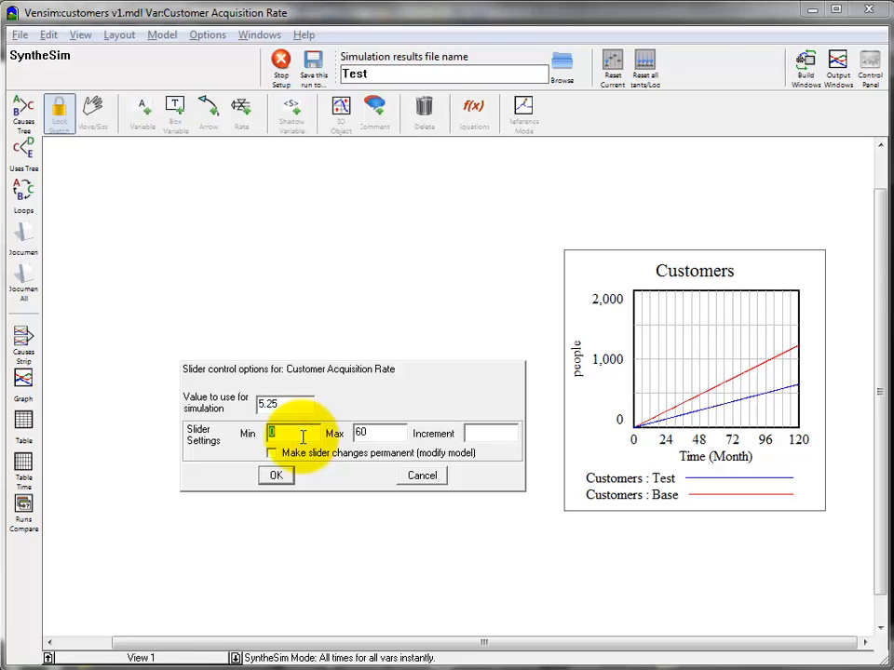
pyautogui.doubleClick(378, 432)
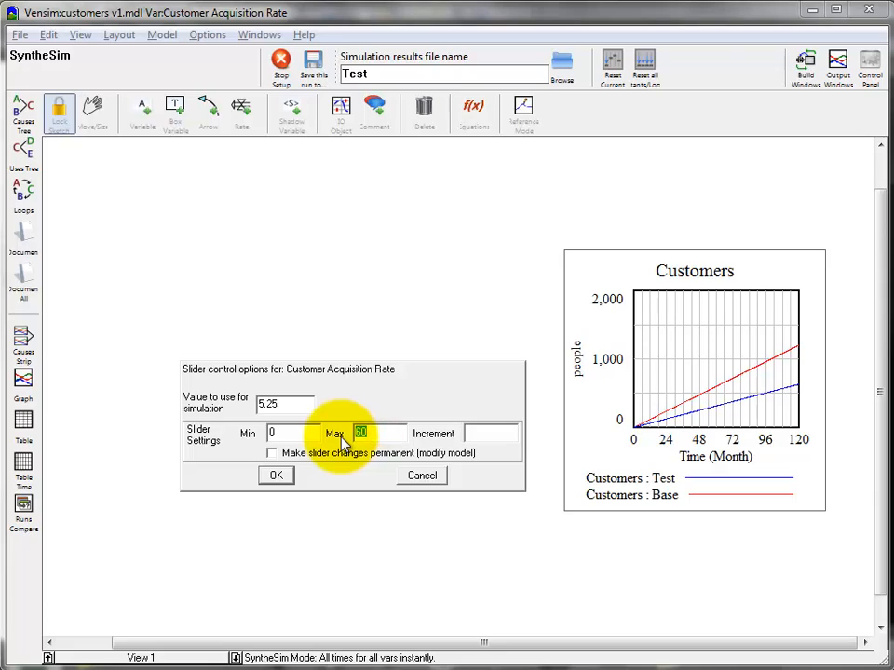
pyautogui.write('100')
pyautogui.click(271, 454)
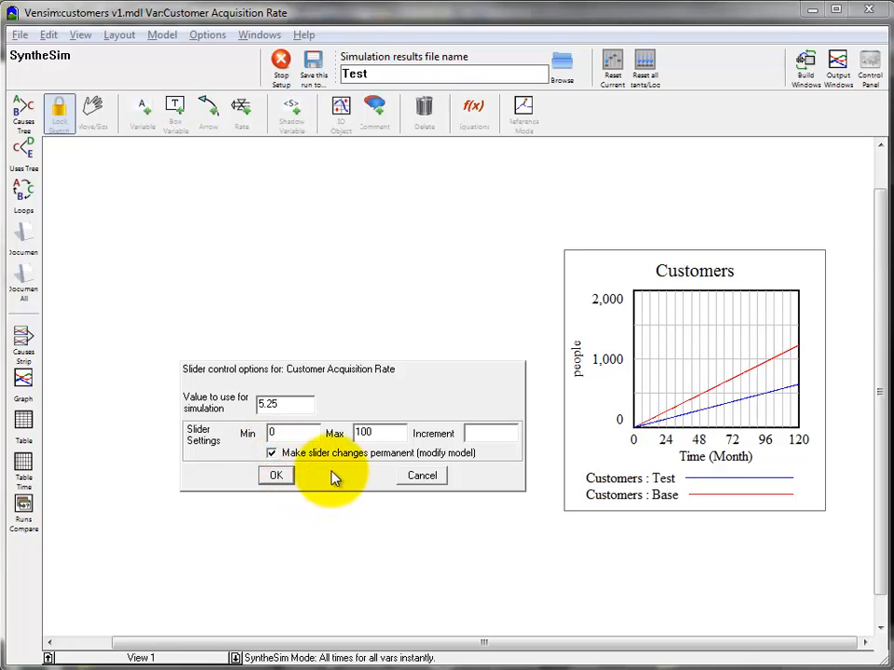
pyautogui.click(277, 478)
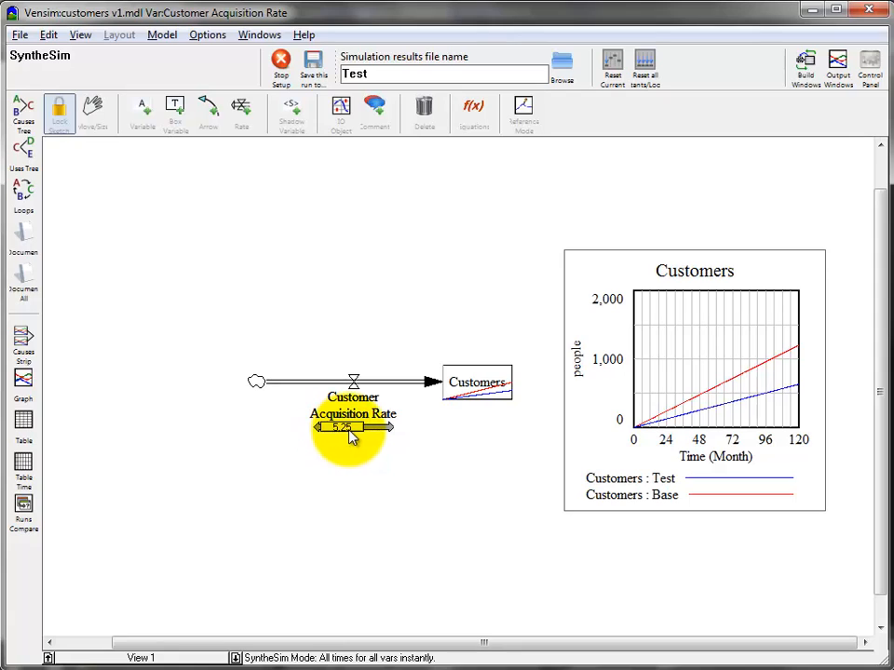
# - Raise the Customer Acquisition Rate to 100 on its slider and stop SyntheSim
pyautogui.moveTo(340, 427); pyautogui.dragTo(416, 444)
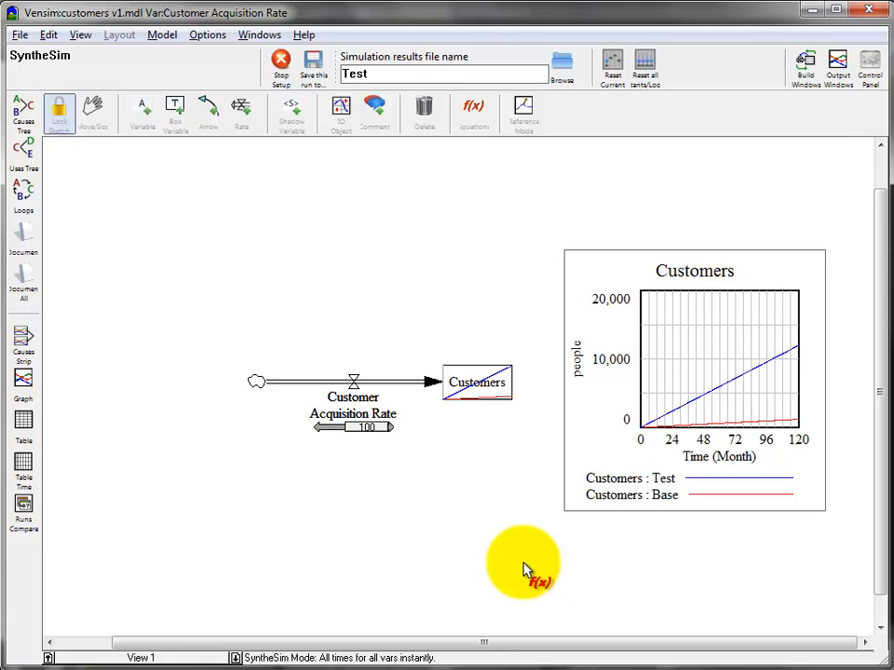
pyautogui.click(276, 62)
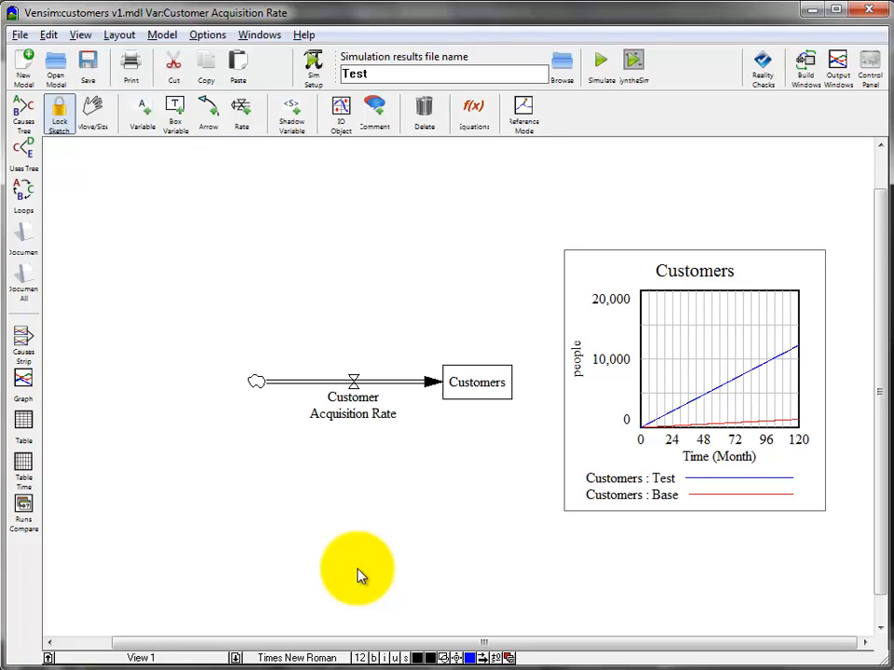
# - Put the Base dataset first among the loaded datasets in the Control Panel and move the panel clear of the graph
pyautogui.click(871, 70)
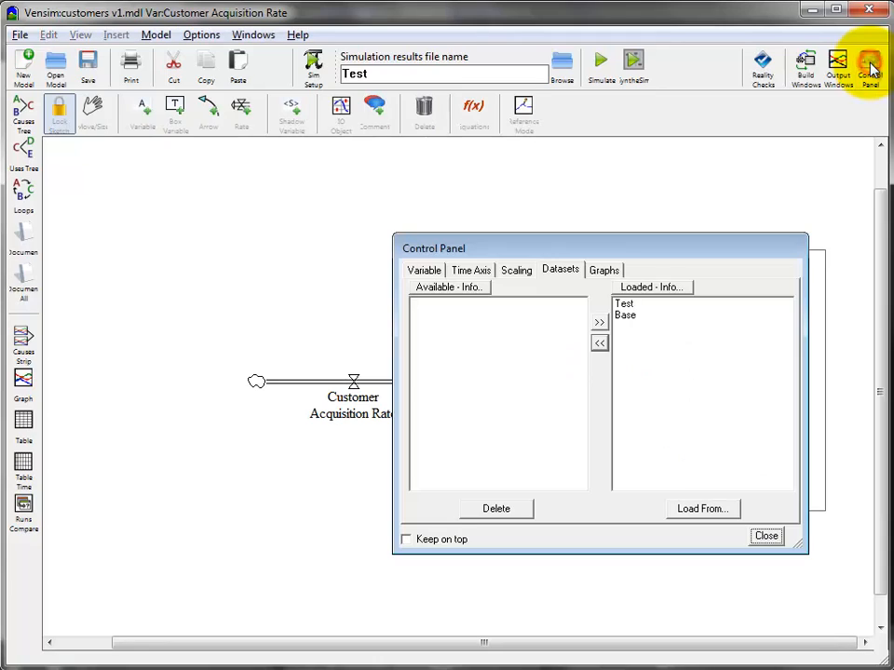
pyautogui.click(646, 307)
pyautogui.click(637, 317)
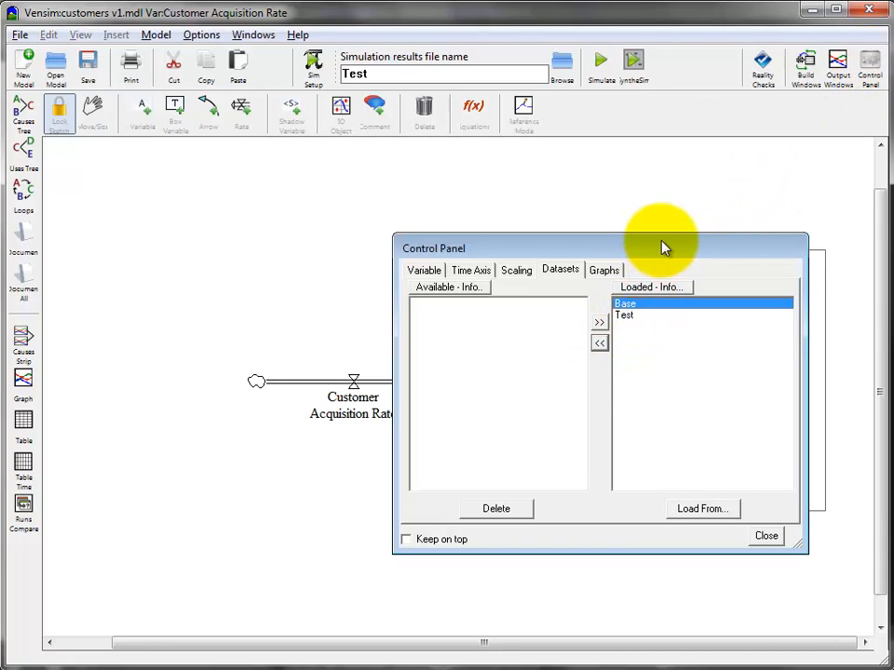
pyautogui.moveTo(661, 251); pyautogui.dragTo(383, 250)
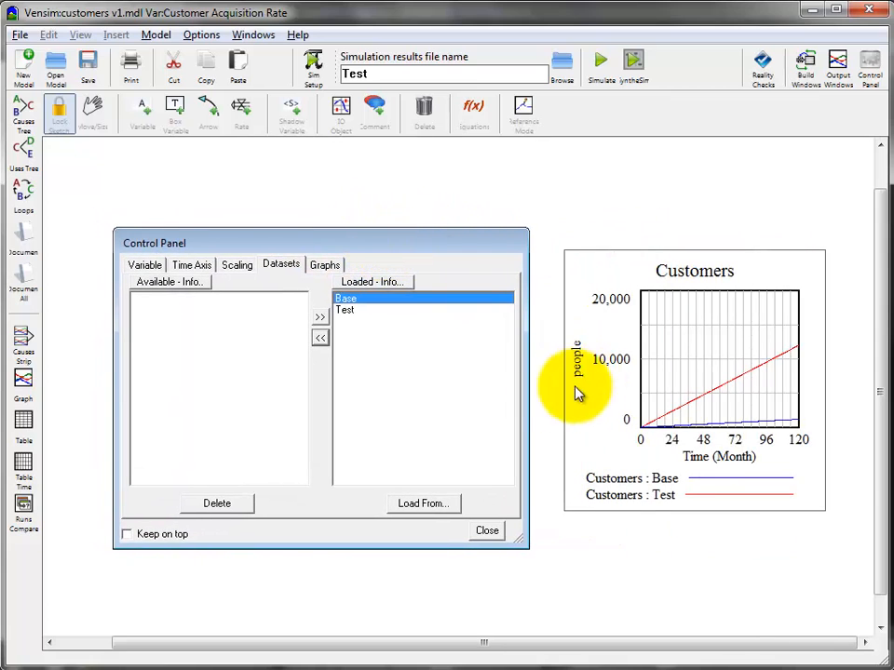
# - Swap the order of the loaded Test and Base datasets repeatedly to compare their graph lines, ending with Base first
pyautogui.click(348, 312)
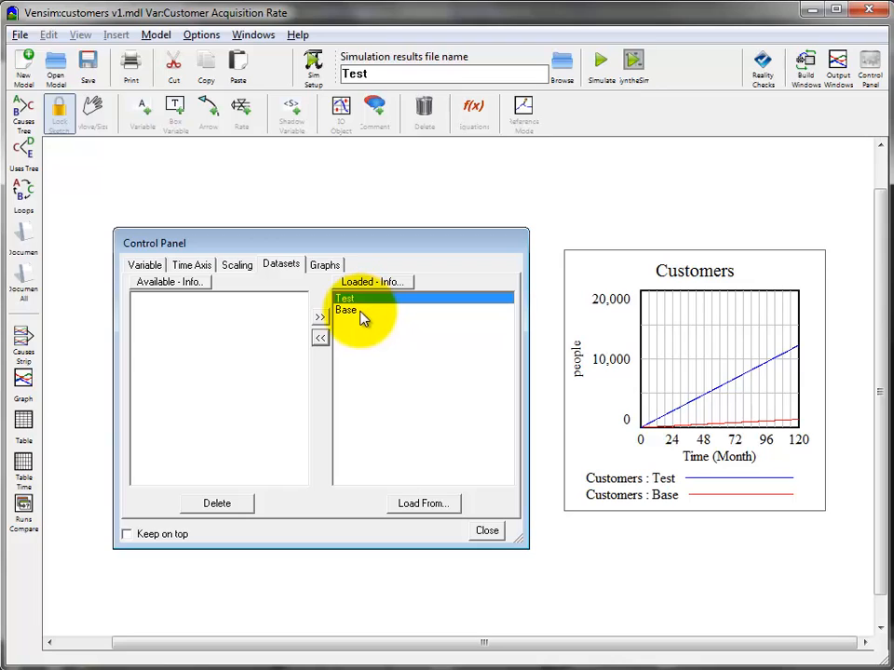
pyautogui.click(359, 311)
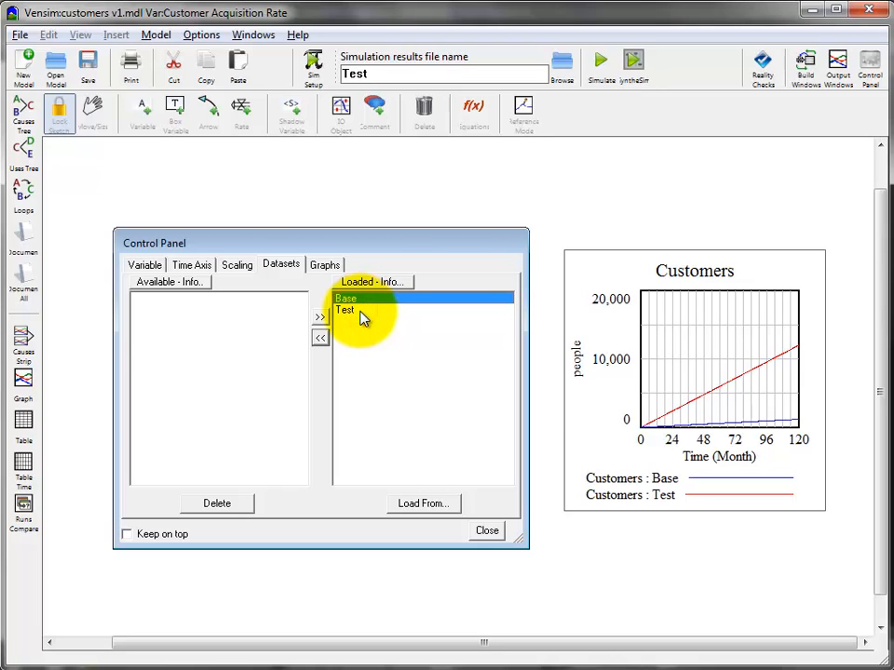
pyautogui.click(360, 312)
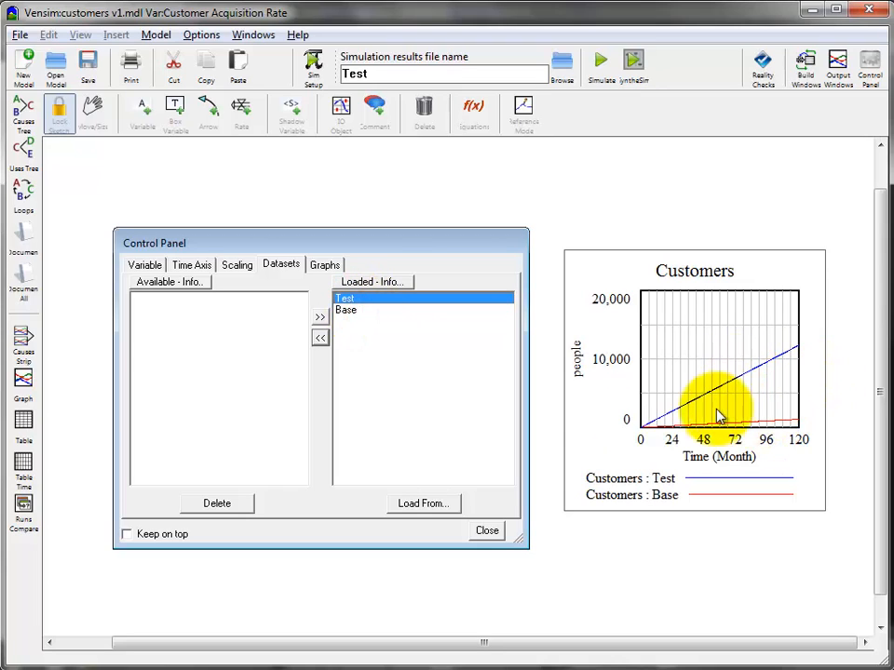
pyautogui.click(350, 314)
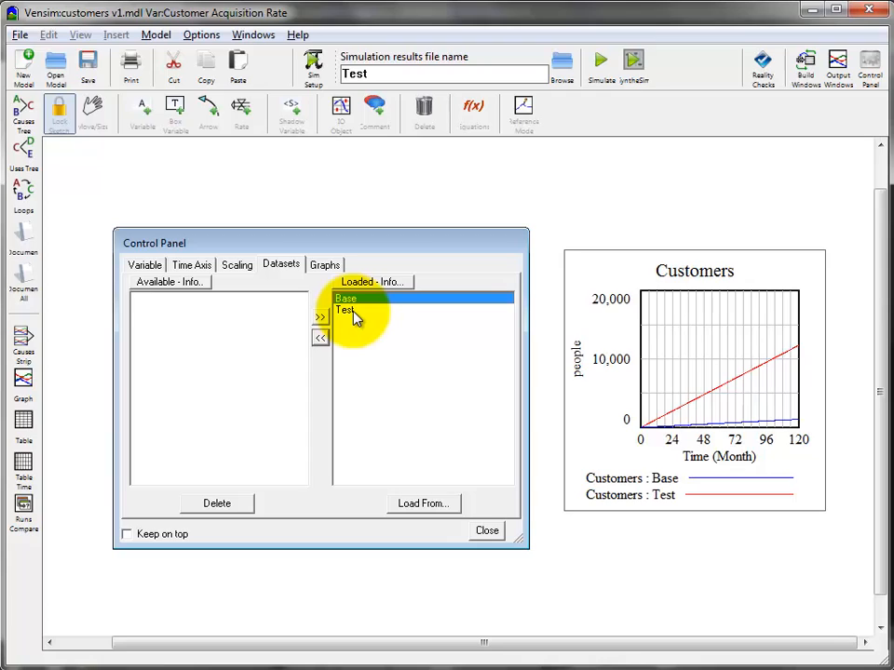
pyautogui.click(354, 315)
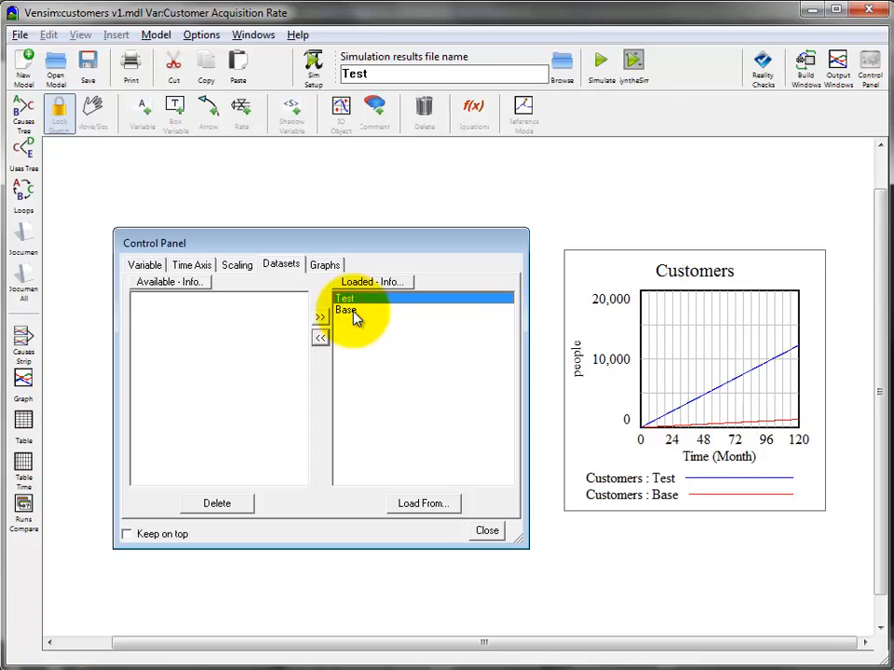
pyautogui.click(352, 313)
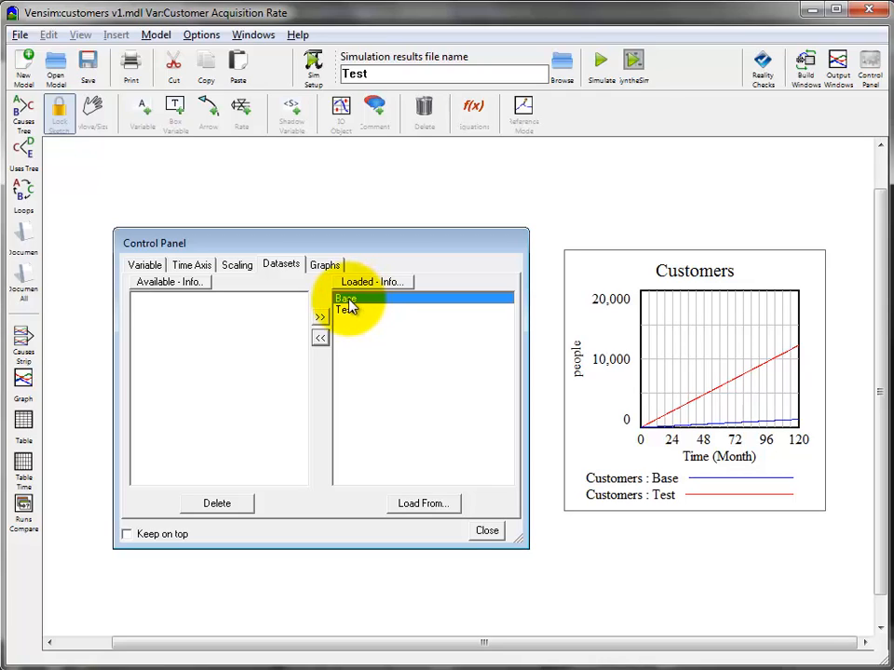
# - Unload the Base dataset, load it again ahead of Test, and dismiss the loading message window
pyautogui.doubleClick(348, 302)
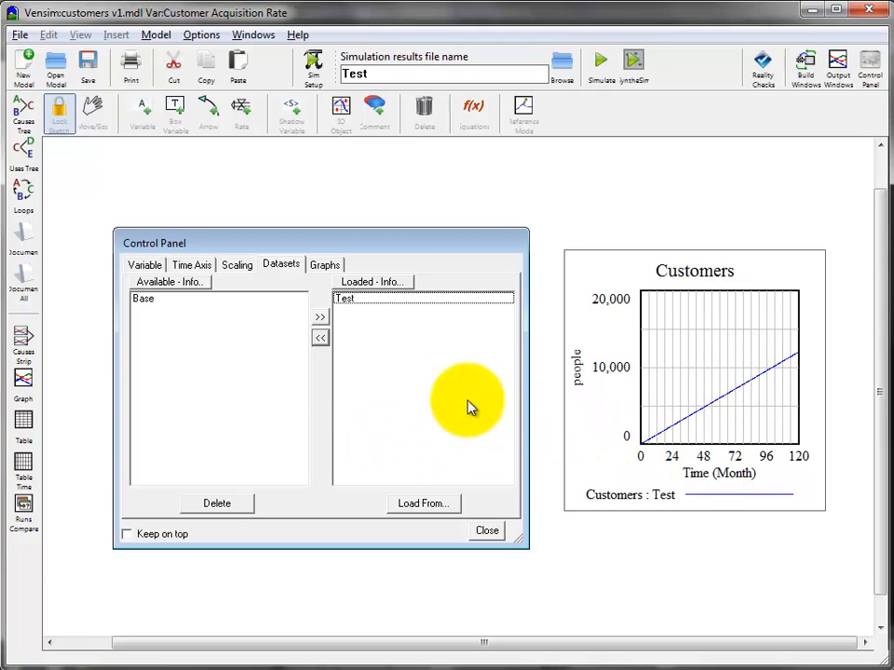
pyautogui.click(151, 302)
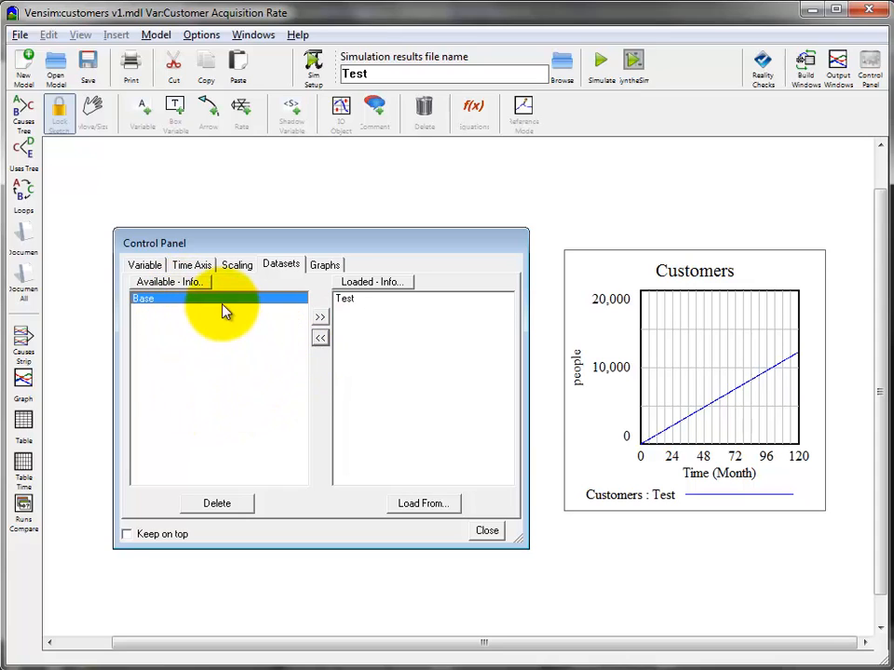
pyautogui.click(319, 318)
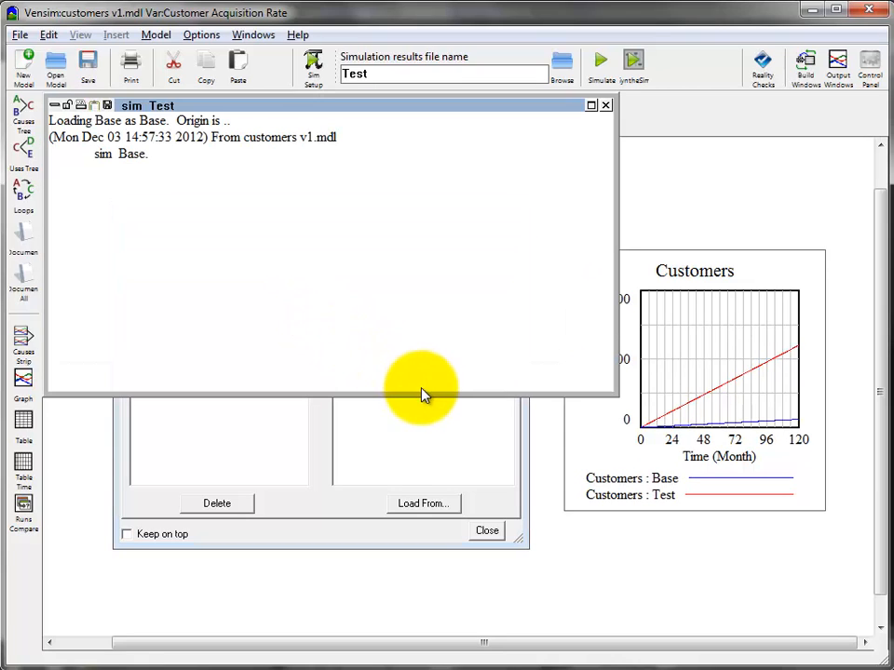
pyautogui.click(53, 107)
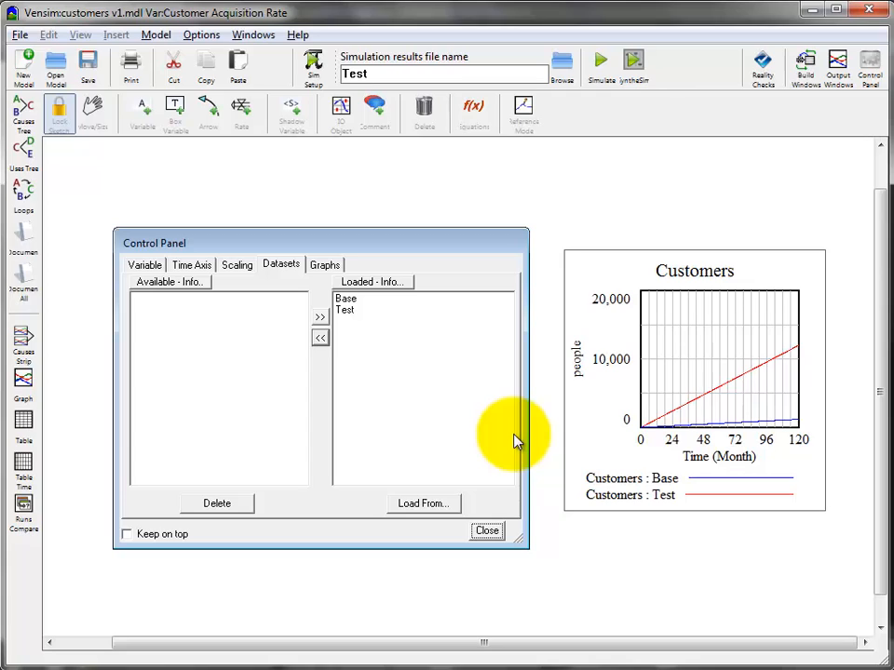
# - Compare the constants of the Base and Test runs and move the comparison report clear of the graph
pyautogui.click(256, 592)
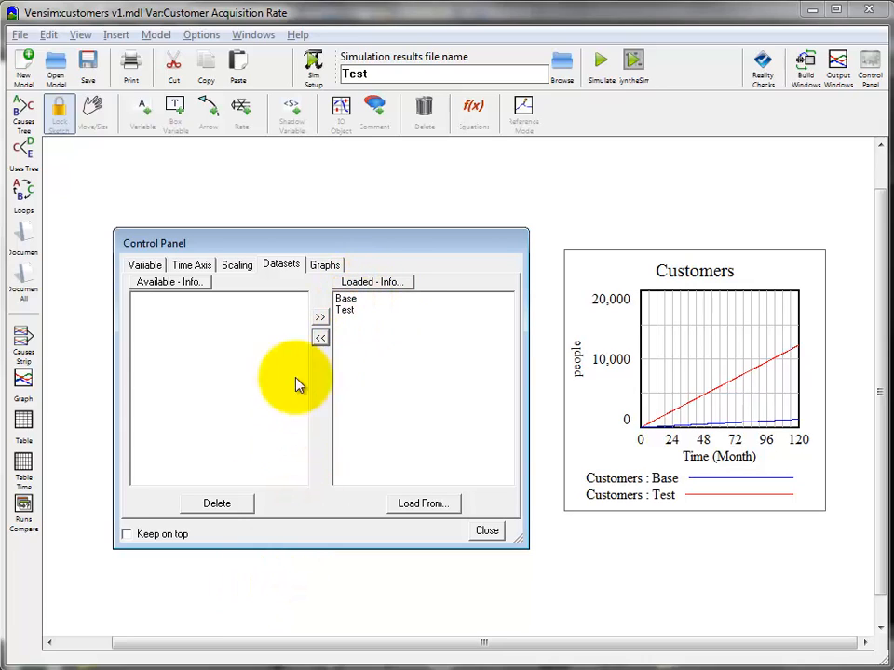
pyautogui.click(29, 517)
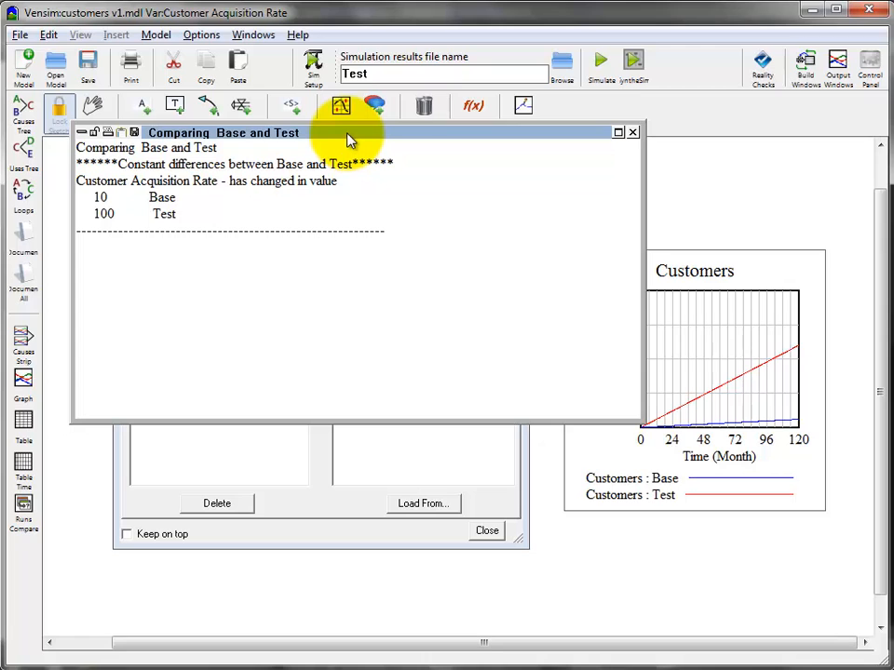
pyautogui.moveTo(347, 141); pyautogui.dragTo(424, 347)
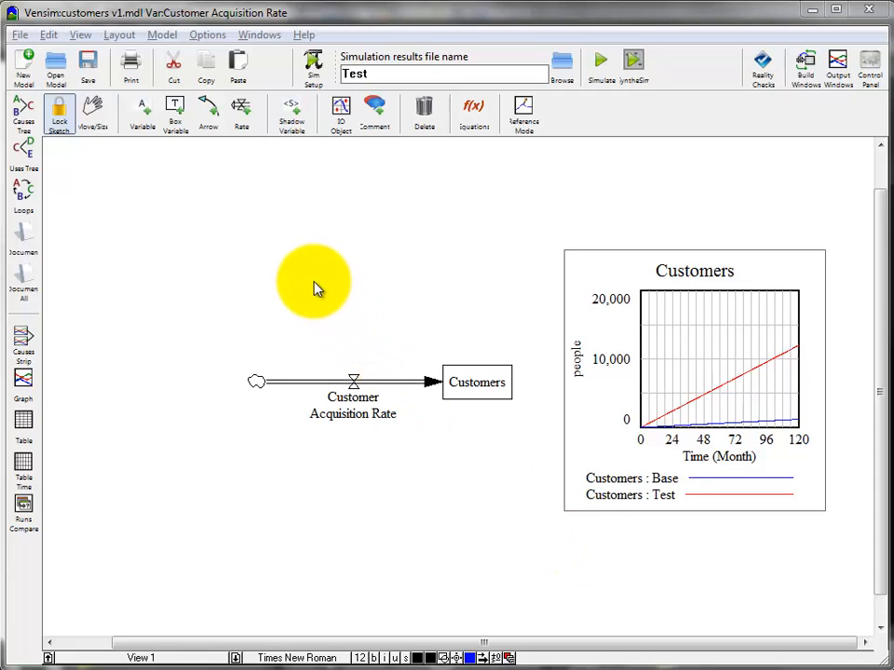
# - Add the variables Hardware Sales above the Customer Acquisition Rate flow and Service Sales above the Customers stock
pyautogui.click(141, 119)
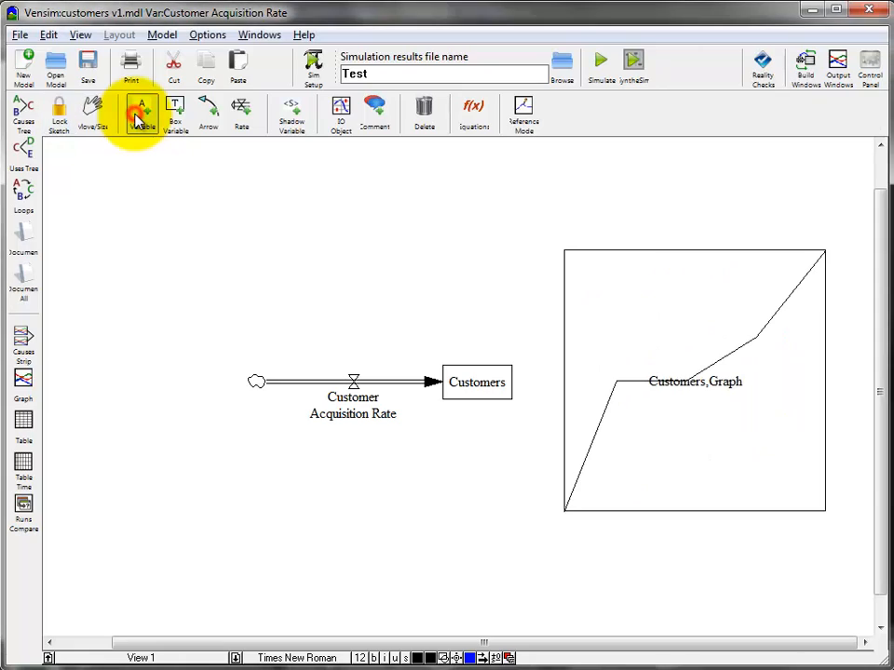
pyautogui.click(326, 291)
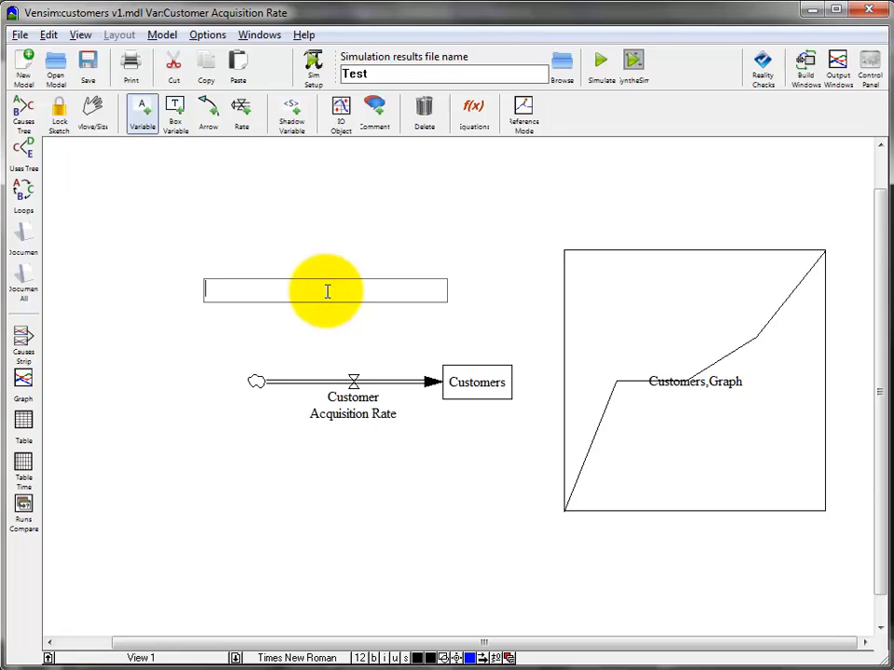
pyautogui.write('Hardware Sales')
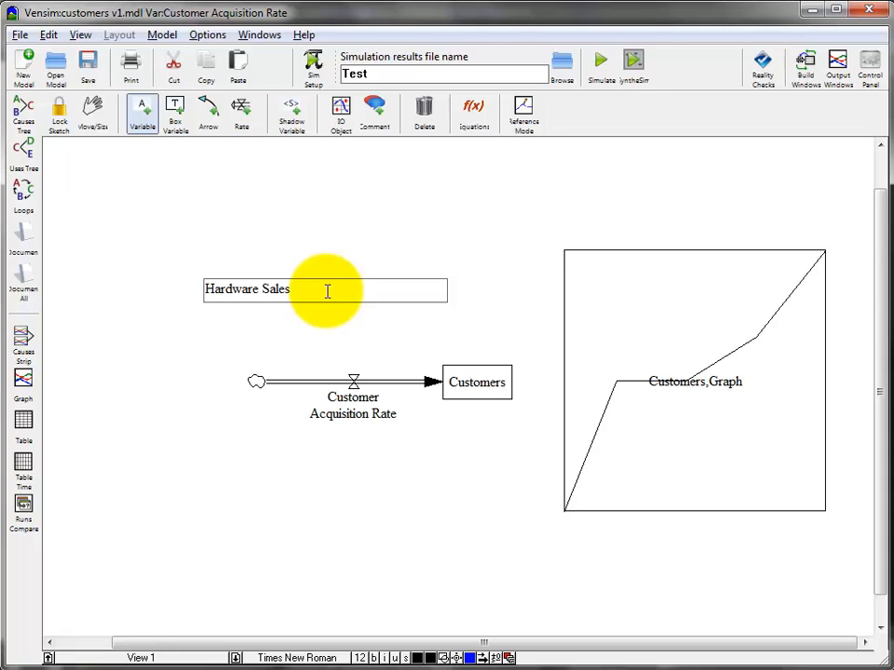
pyautogui.press('Return')
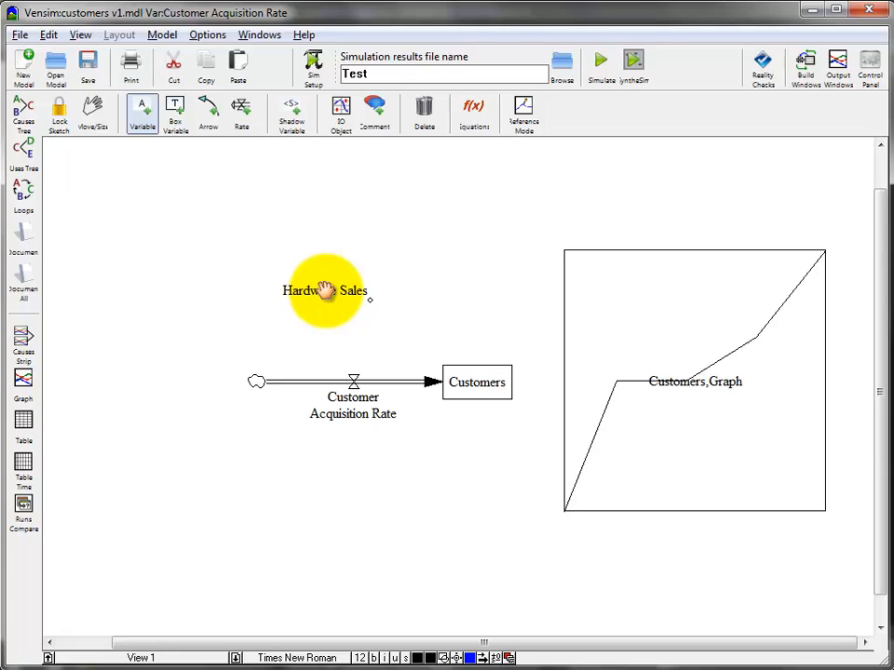
pyautogui.click(470, 265)
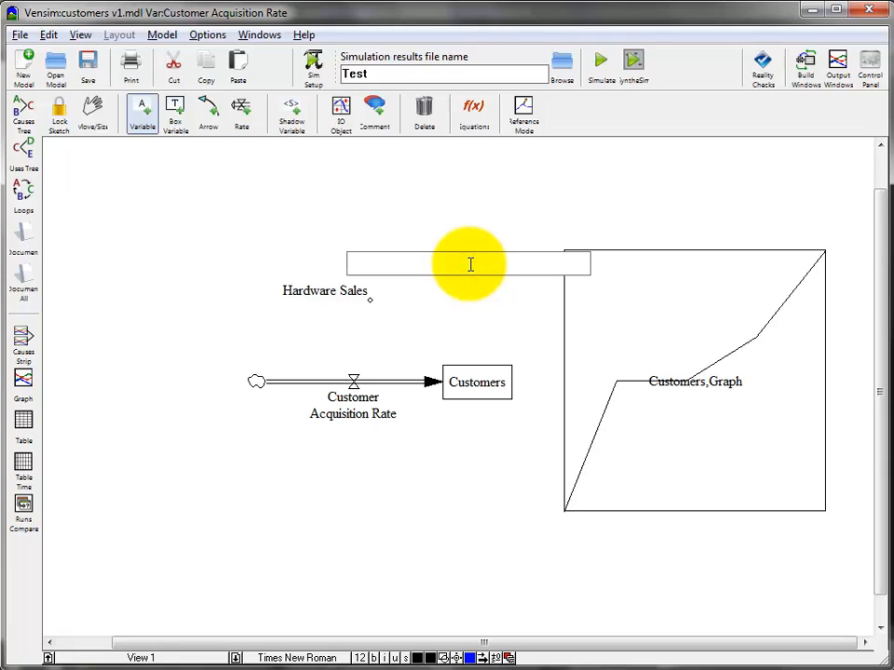
pyautogui.write('Service Sales')
pyautogui.press('Return')
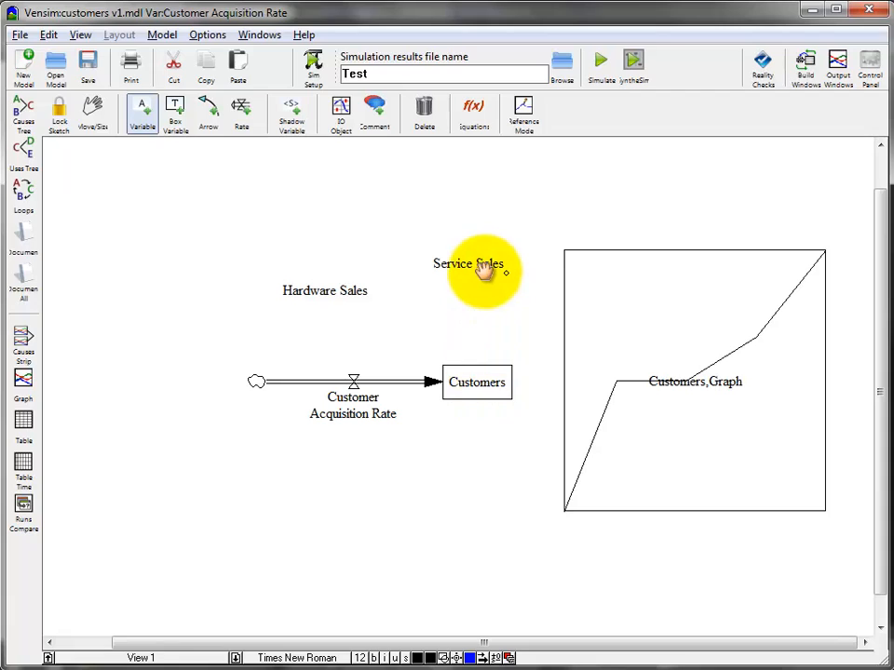
# - Draw curved causal arrows from Customer Acquisition Rate to Hardware Sales and from Customers to Service Sales
pyautogui.click(208, 124)
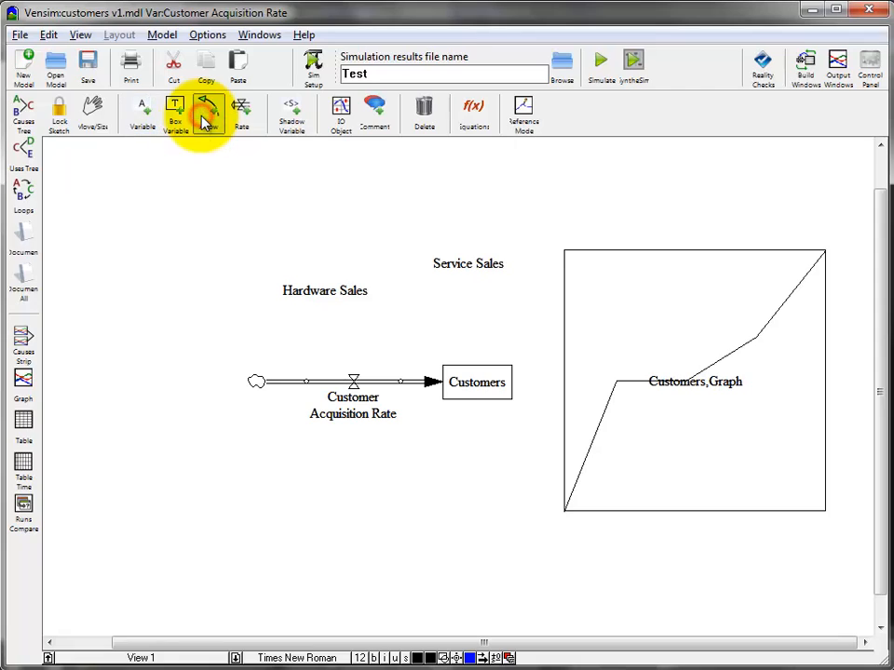
pyautogui.click(354, 383)
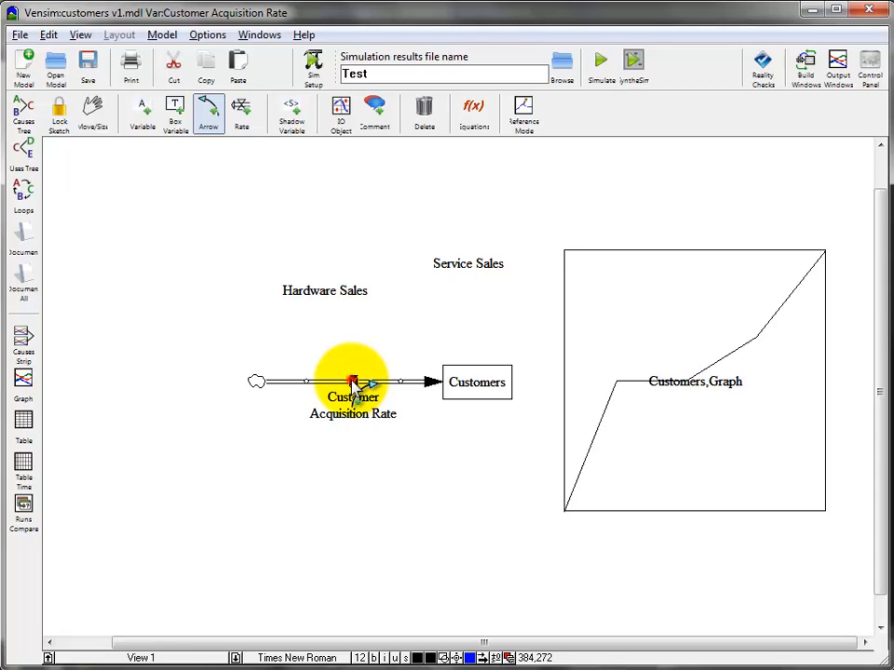
pyautogui.click(331, 299)
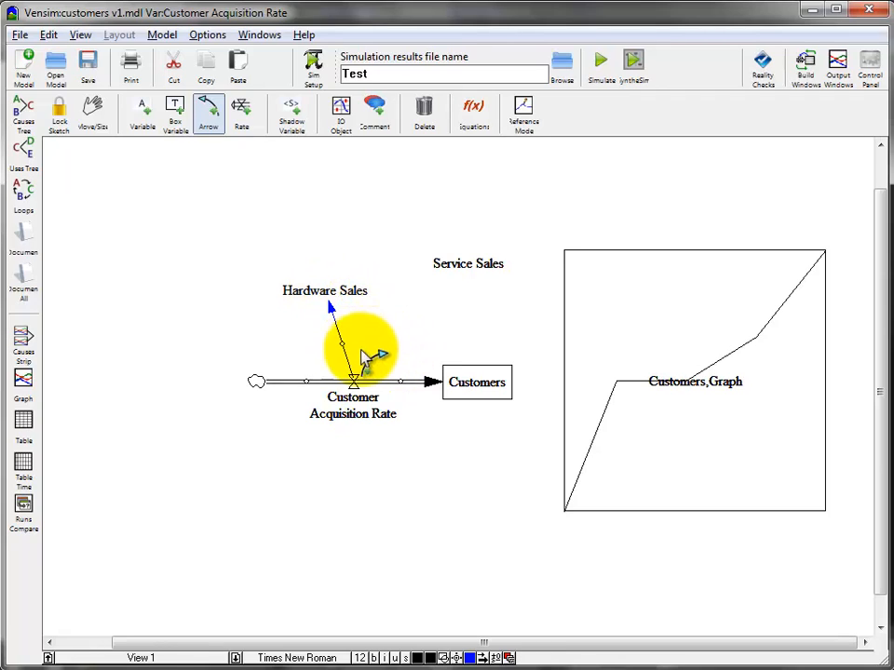
pyautogui.click(477, 389)
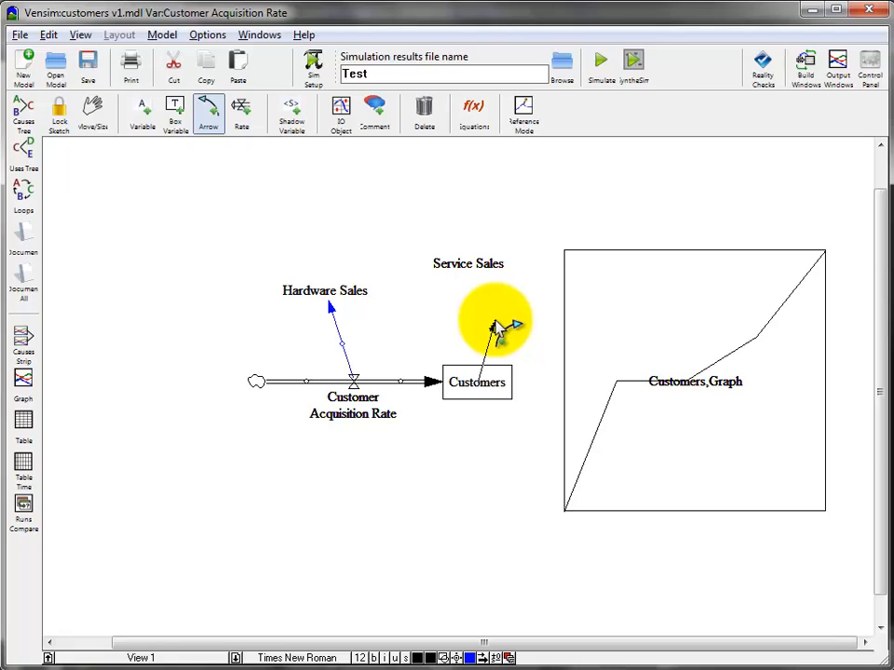
pyautogui.click(470, 267)
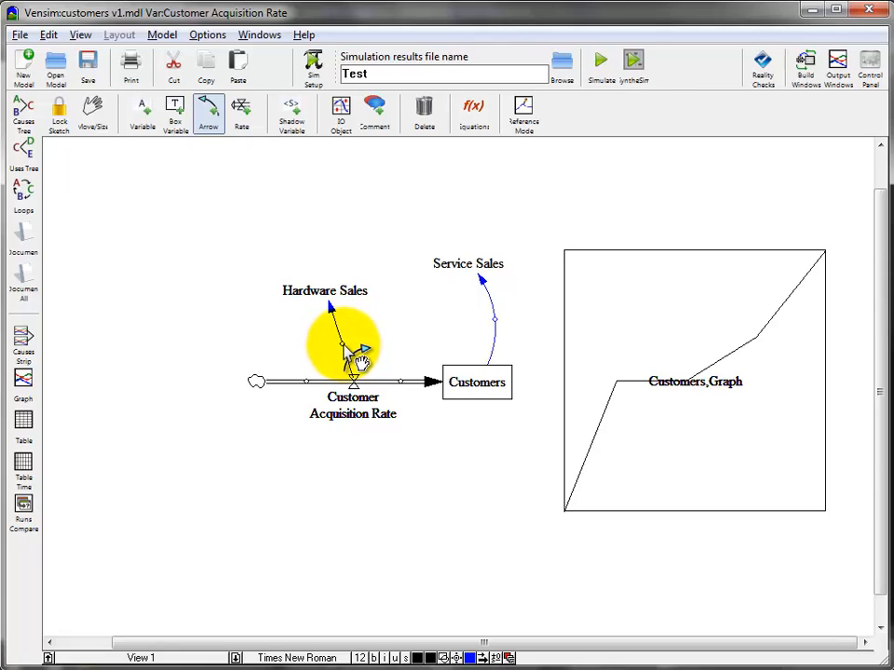
pyautogui.moveTo(344, 348); pyautogui.dragTo(328, 348)
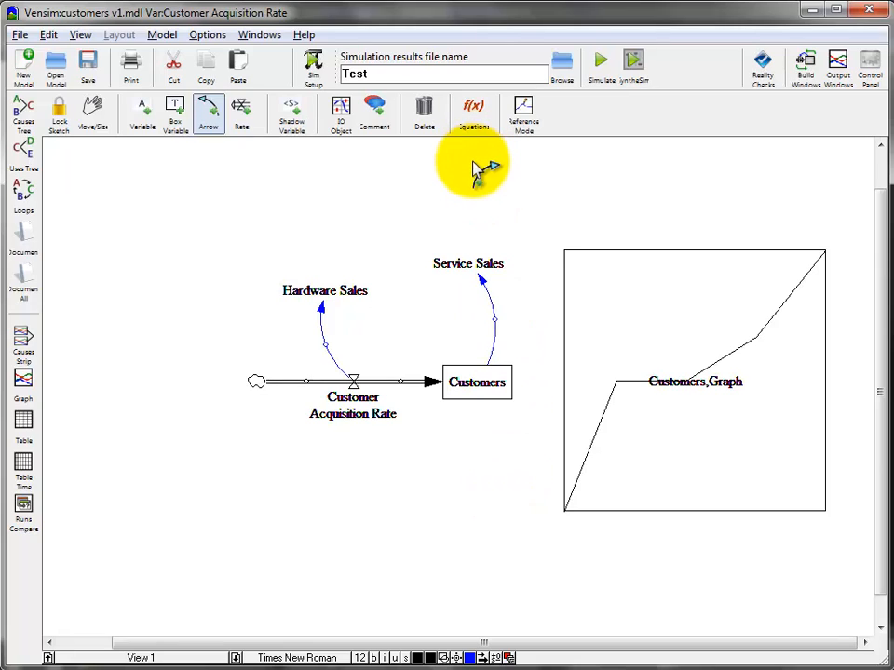
# - Add the variable Hardware sales per new customer beside Hardware Sales, on the side away from Service Sales
pyautogui.click(140, 112)
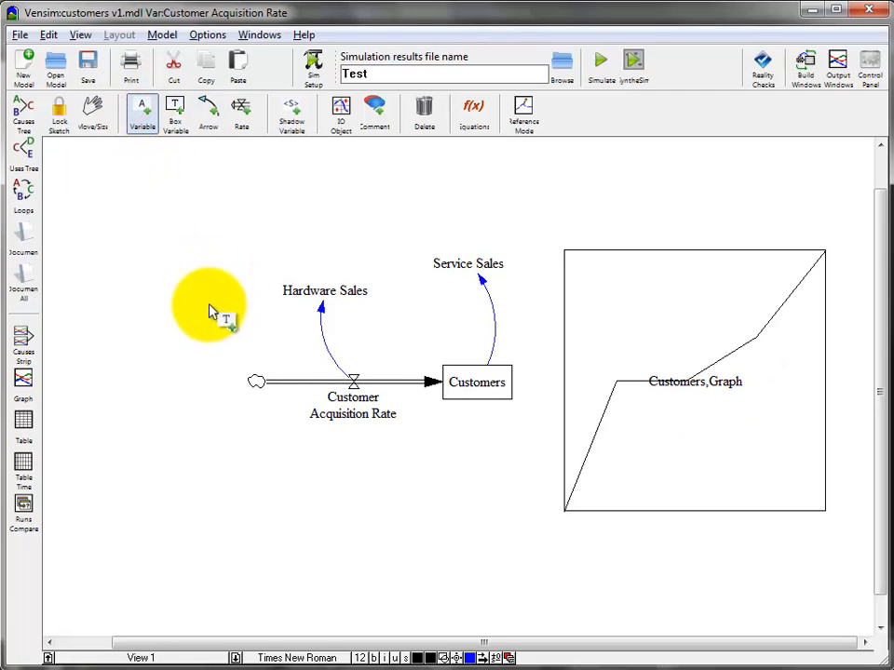
pyautogui.click(168, 277)
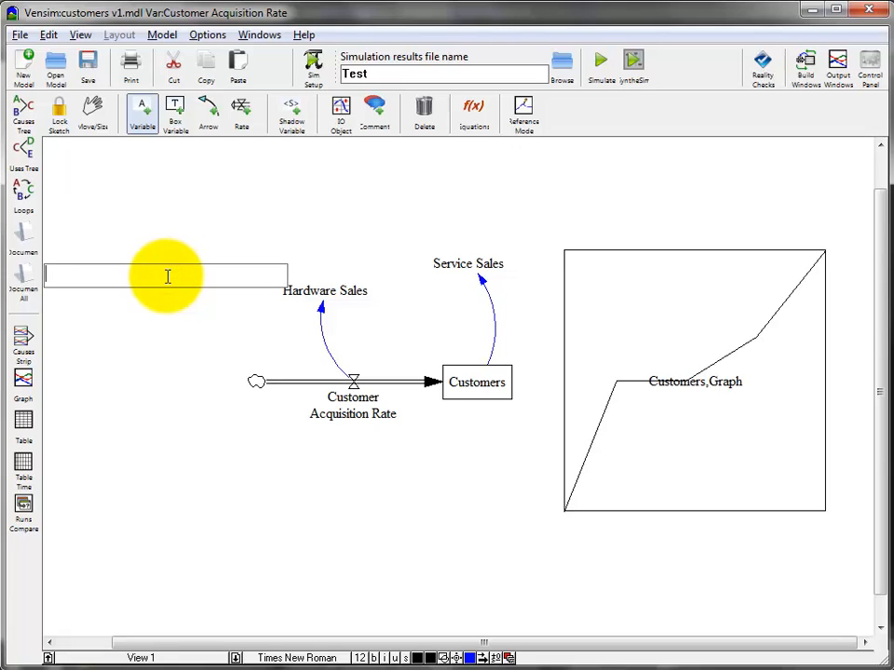
pyautogui.write('Hardware sales ')
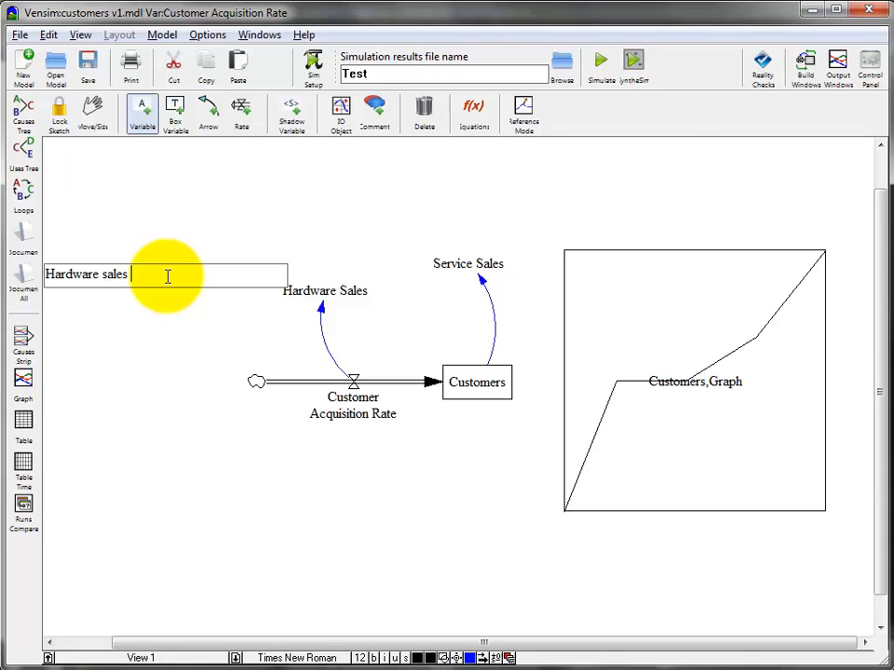
pyautogui.write('per new customer')
pyautogui.press('Return')
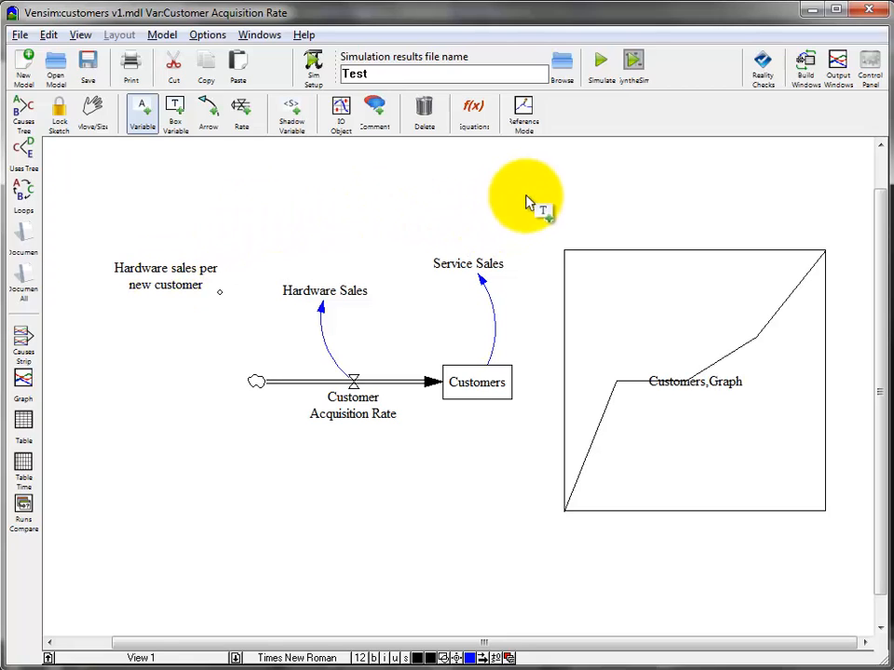
# - Add the variable Service sales per existing customer above Service Sales, near the graph
pyautogui.click(558, 193)
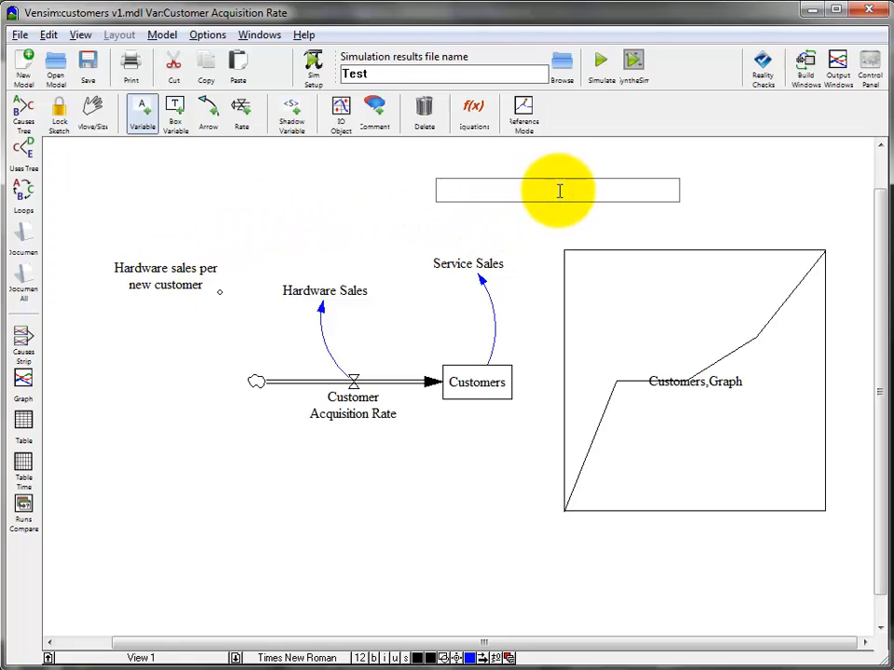
pyautogui.write('Service sales per')
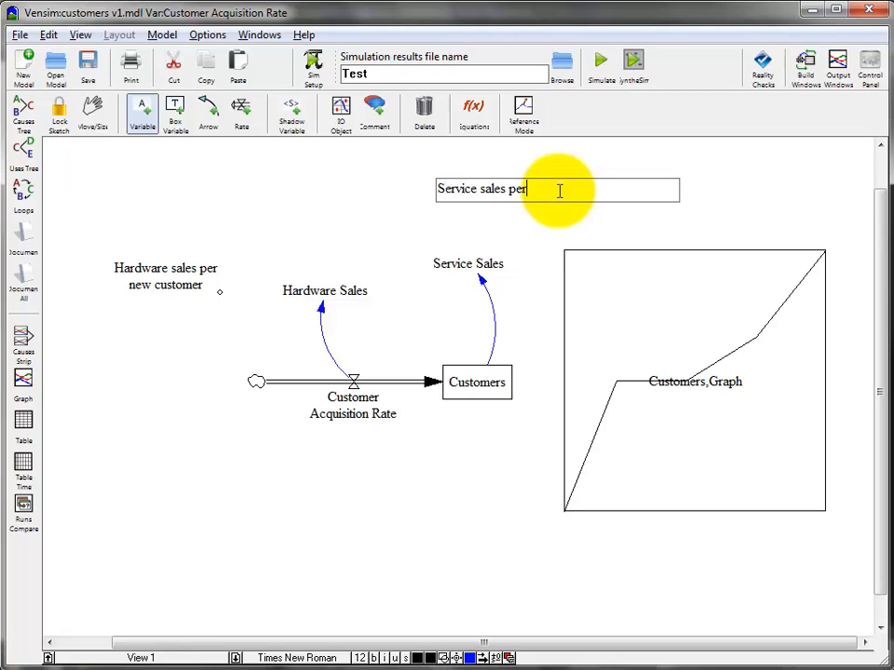
pyautogui.write(' existing custome')
pyautogui.write('r')
pyautogui.press('Return')
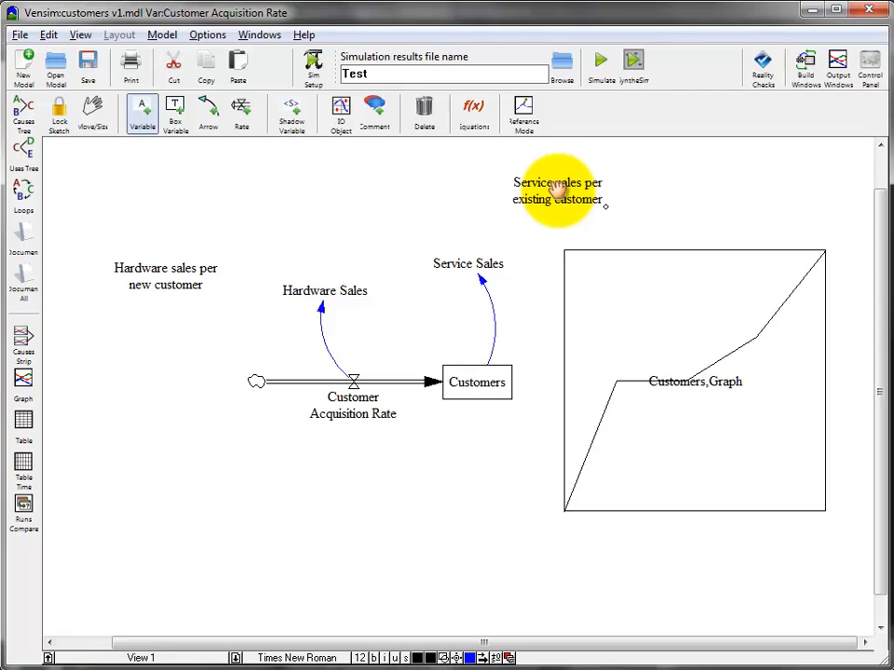
# - Draw arrows from Hardware sales per new customer to Hardware Sales and from Service sales per existing customer to Service Sales
pyautogui.click(206, 113)
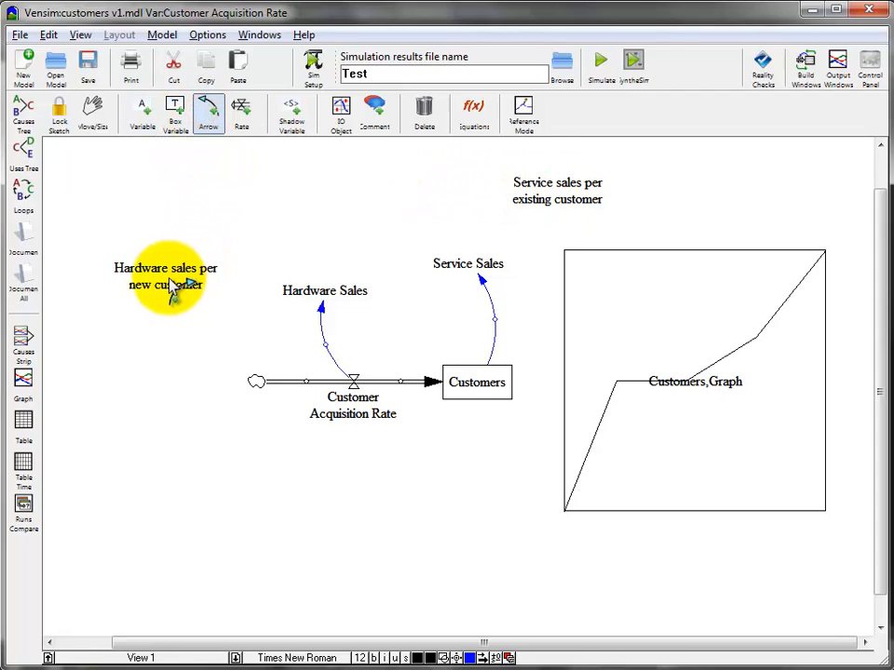
pyautogui.click(170, 285)
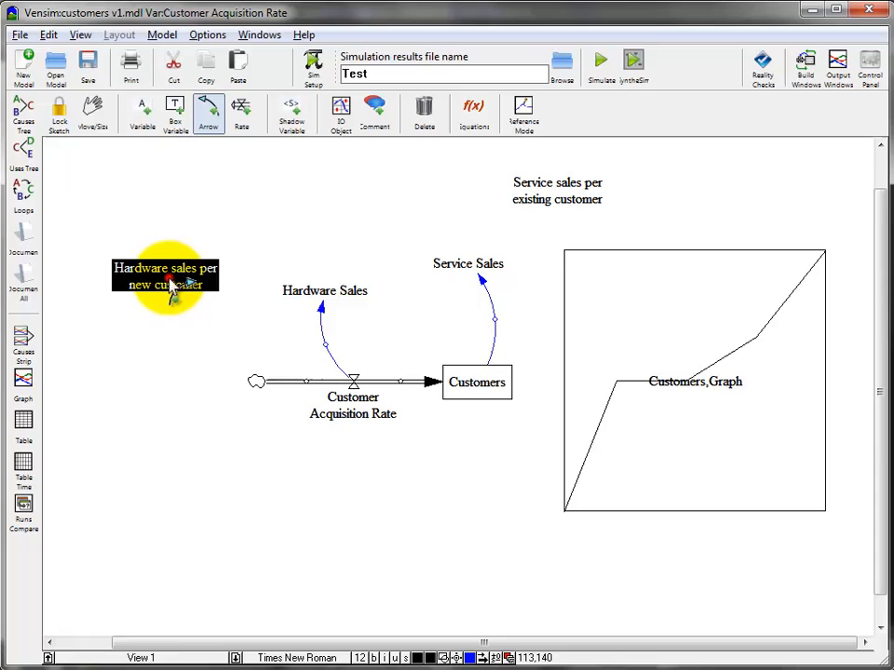
pyautogui.click(317, 303)
pyautogui.click(565, 201)
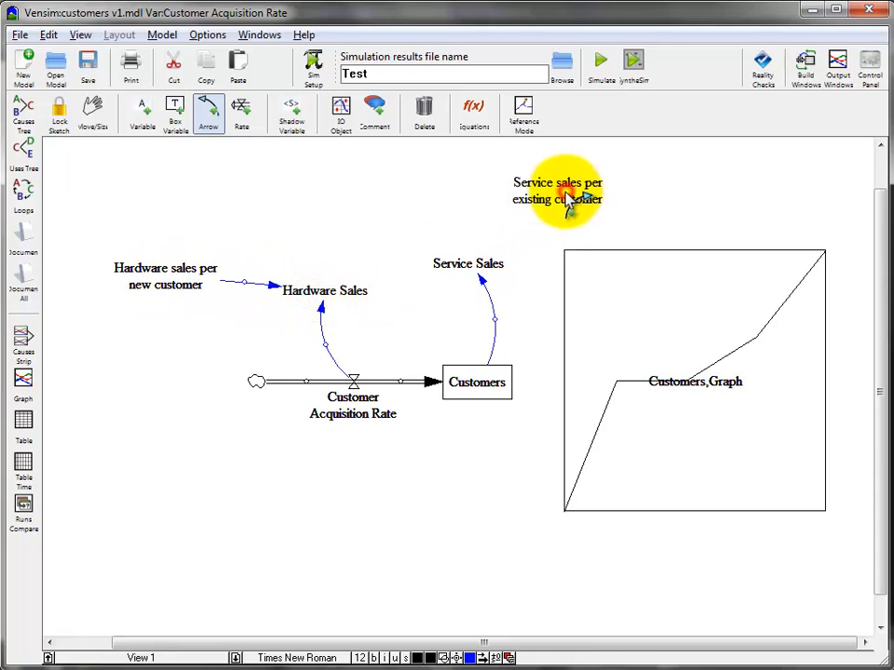
pyautogui.click(466, 270)
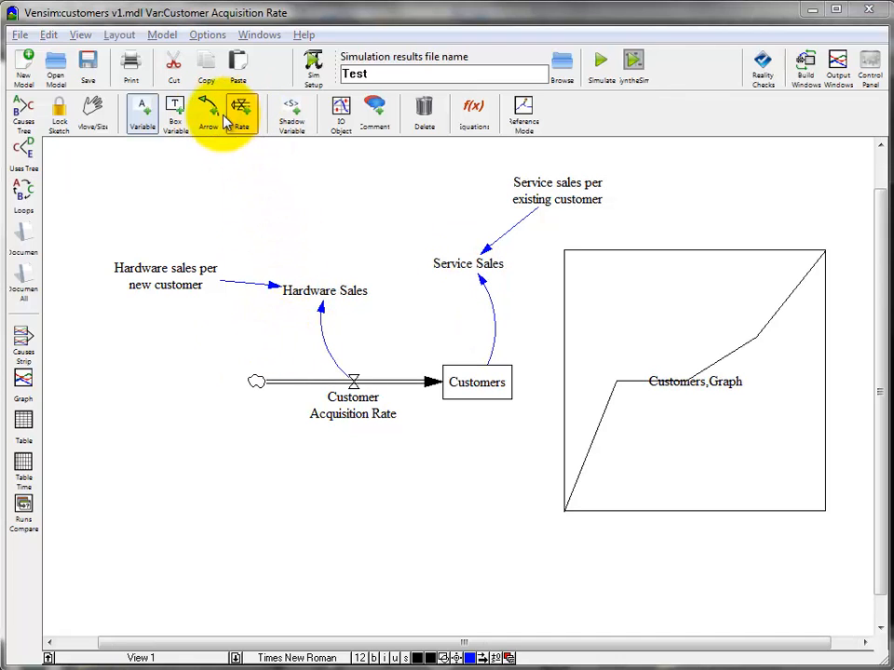
# - Add the variable Hardware share of sales above and between Hardware Sales and Service Sales
pyautogui.click(221, 117)
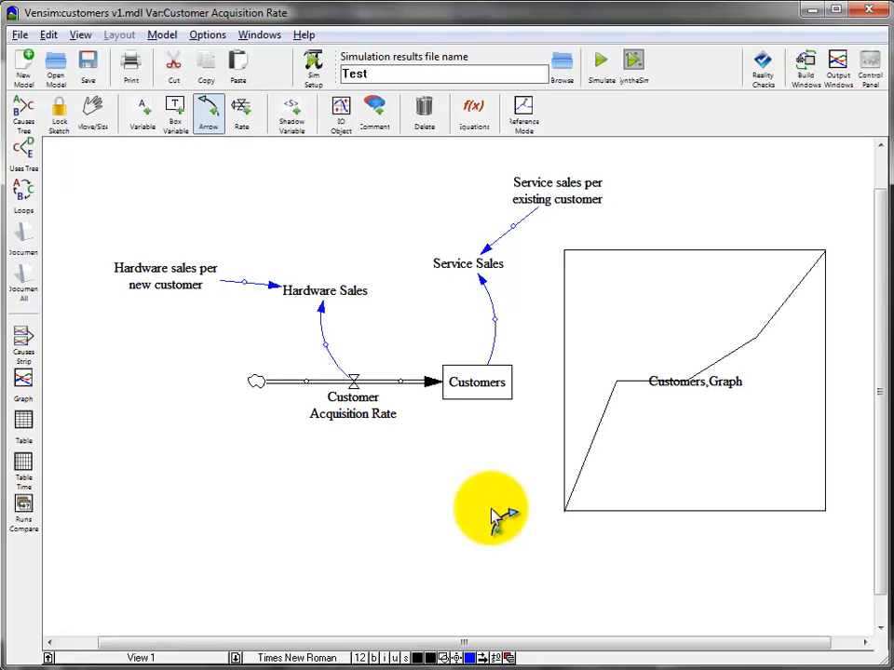
pyautogui.click(141, 113)
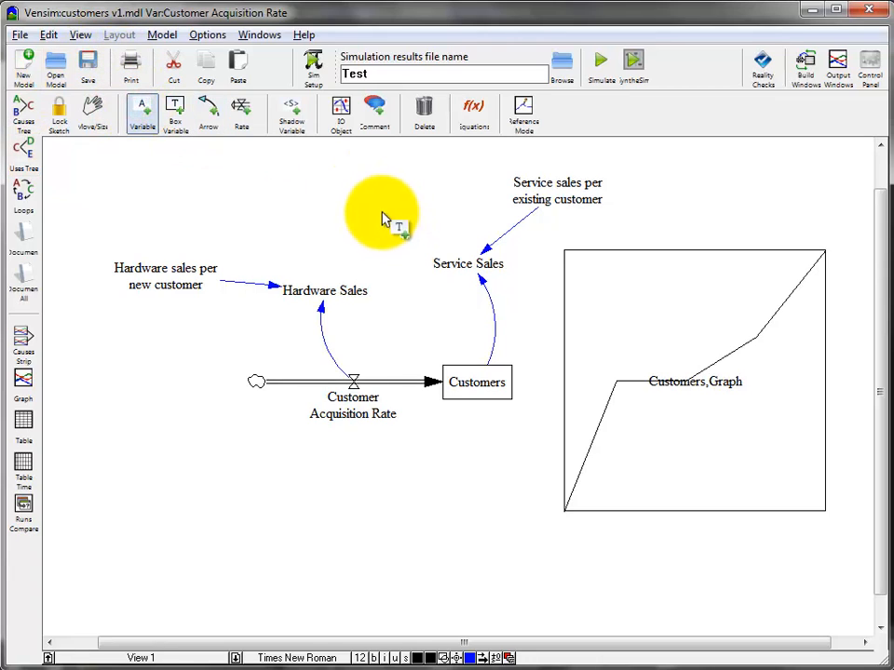
pyautogui.click(381, 211)
pyautogui.write('Had')
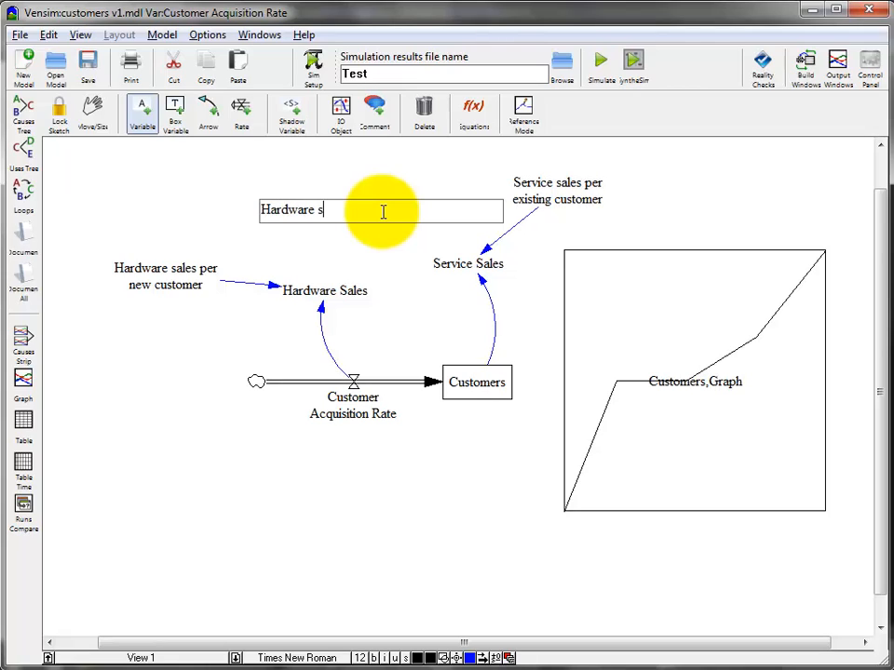
pyautogui.write('dware share of sales')
pyautogui.press('Return')
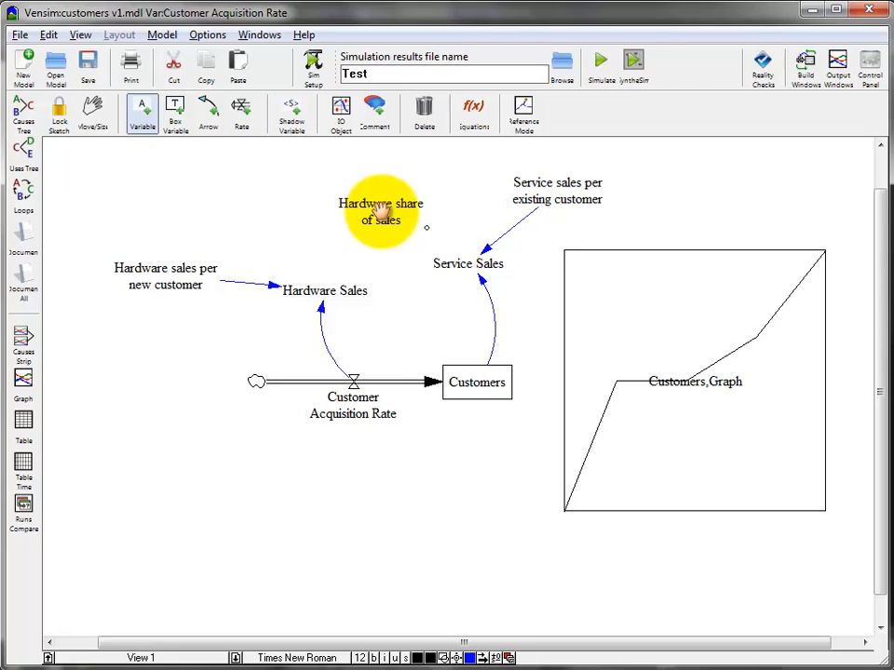
# - Draw curved arrows from Hardware Sales and from Service Sales to Hardware share of sales
pyautogui.click(208, 109)
pyautogui.click(315, 290)
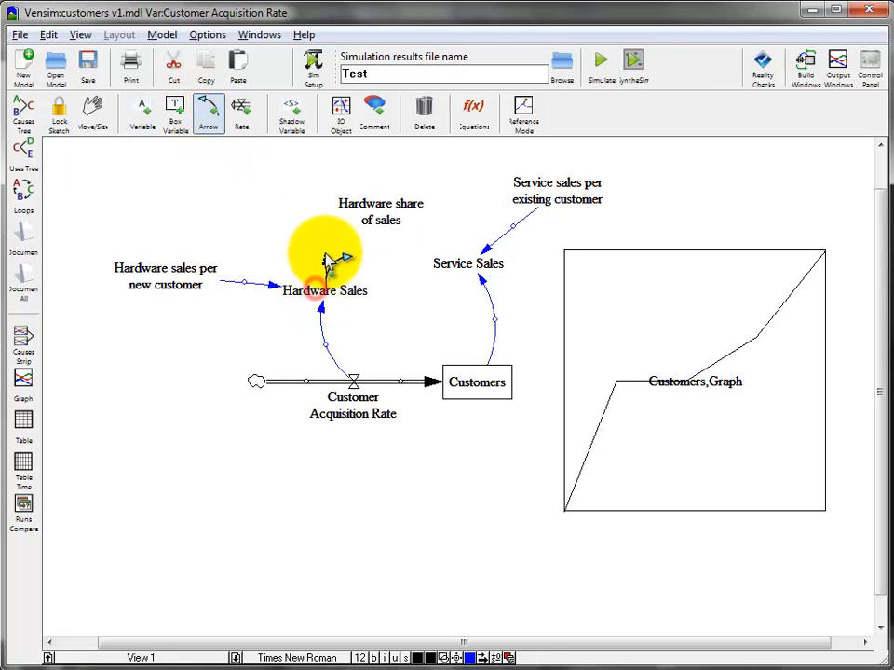
pyautogui.click(331, 252)
pyautogui.click(376, 215)
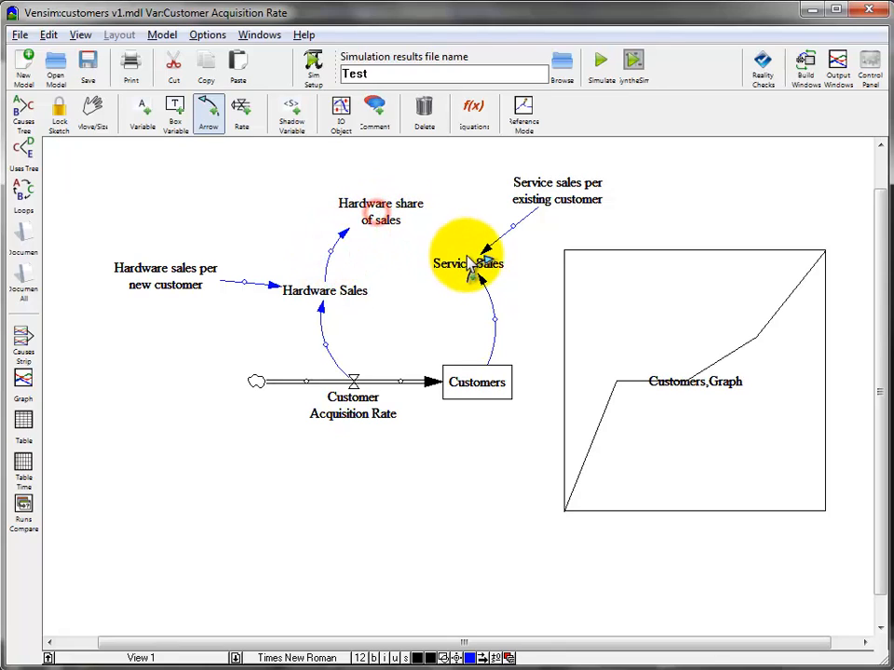
pyautogui.click(466, 260)
pyautogui.click(443, 232)
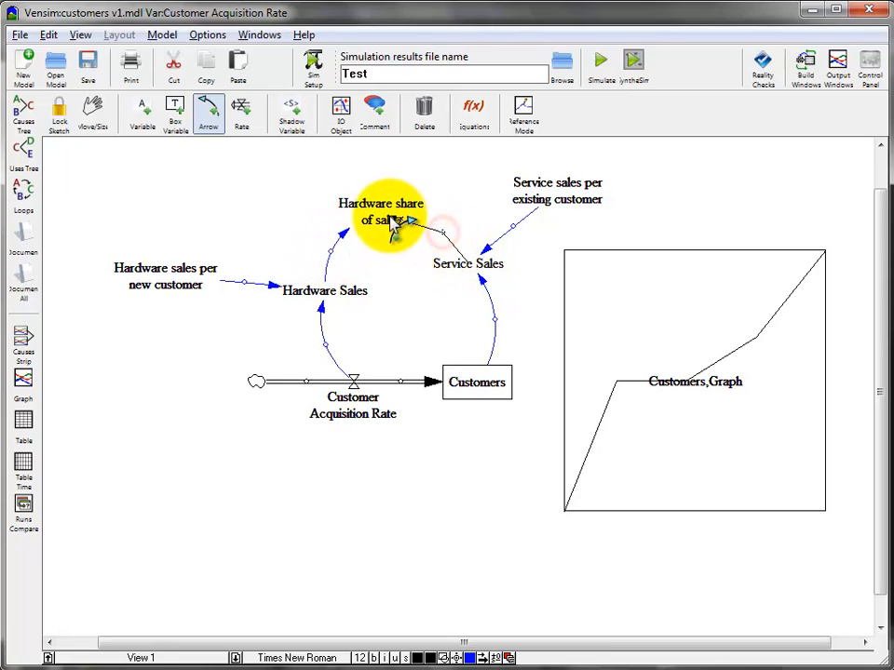
pyautogui.click(392, 221)
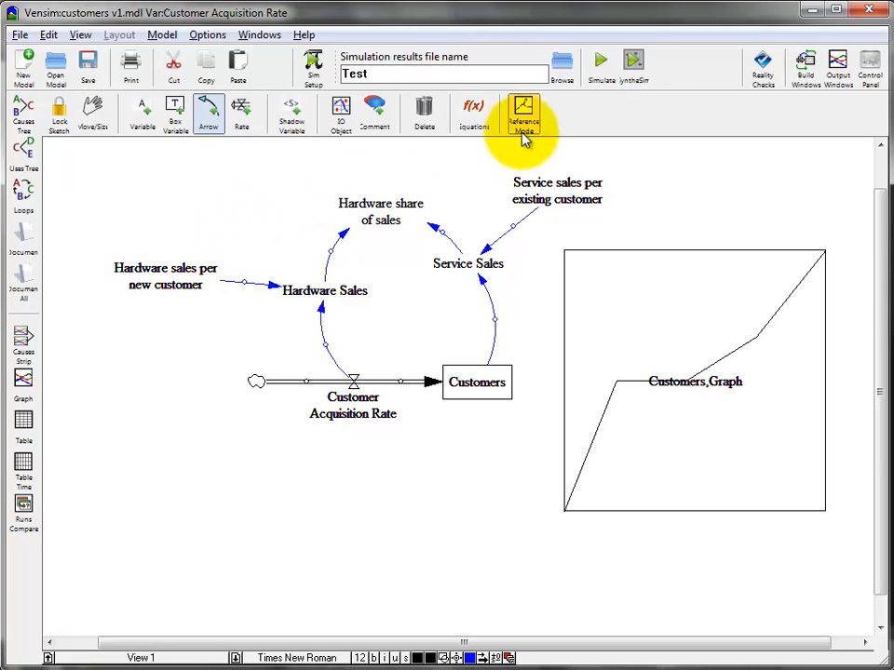
# - Define the Hardware Sales equation as Customer Acquisition Rate*Hardware sales per new customer
pyautogui.click(473, 111)
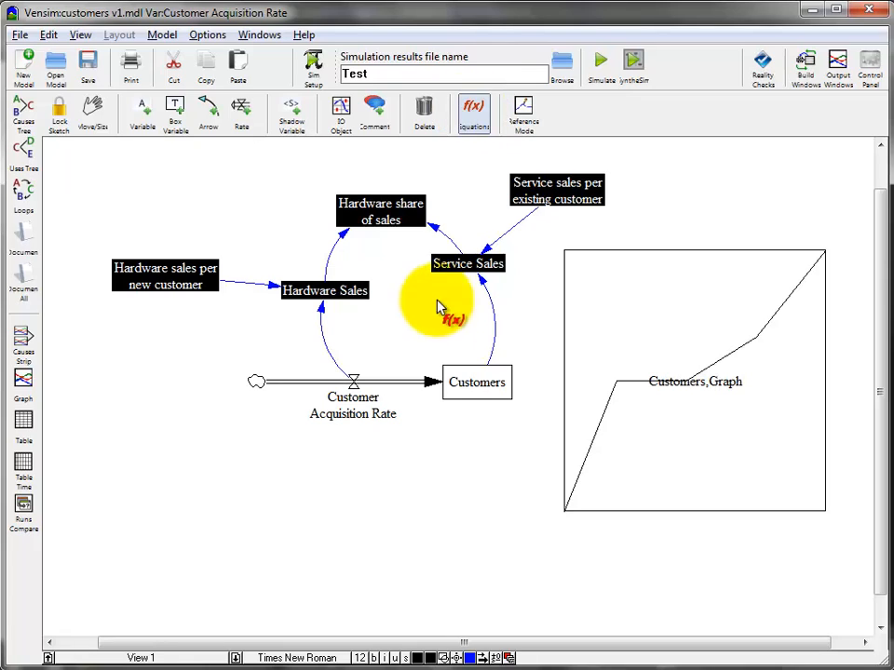
pyautogui.click(313, 291)
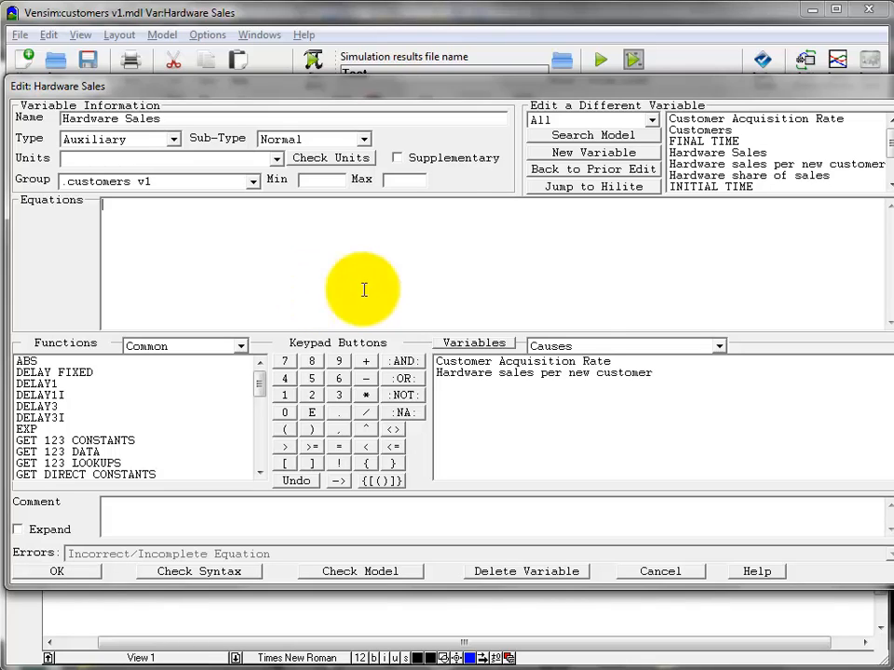
pyautogui.doubleClick(493, 365)
pyautogui.click(367, 394)
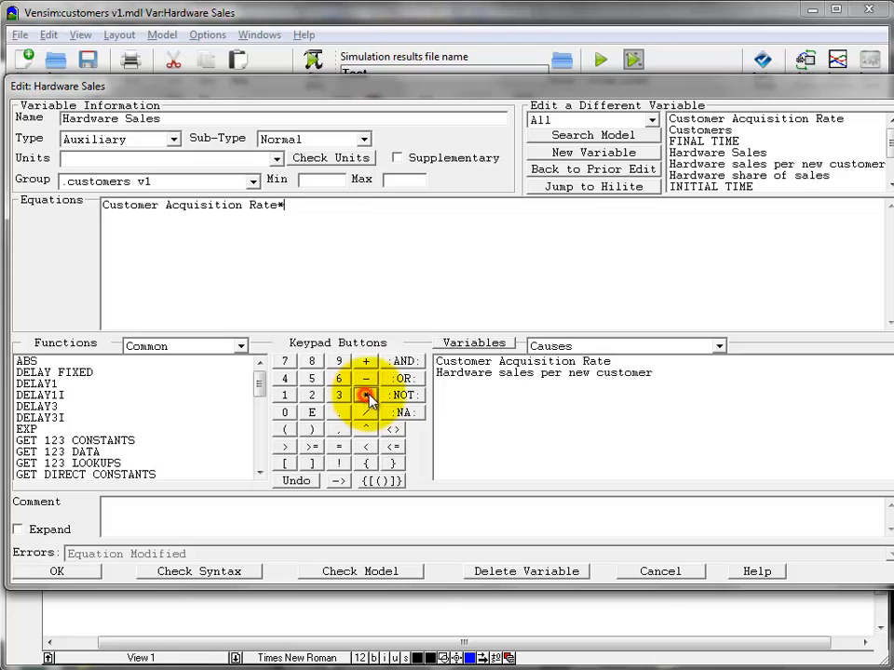
pyautogui.doubleClick(465, 373)
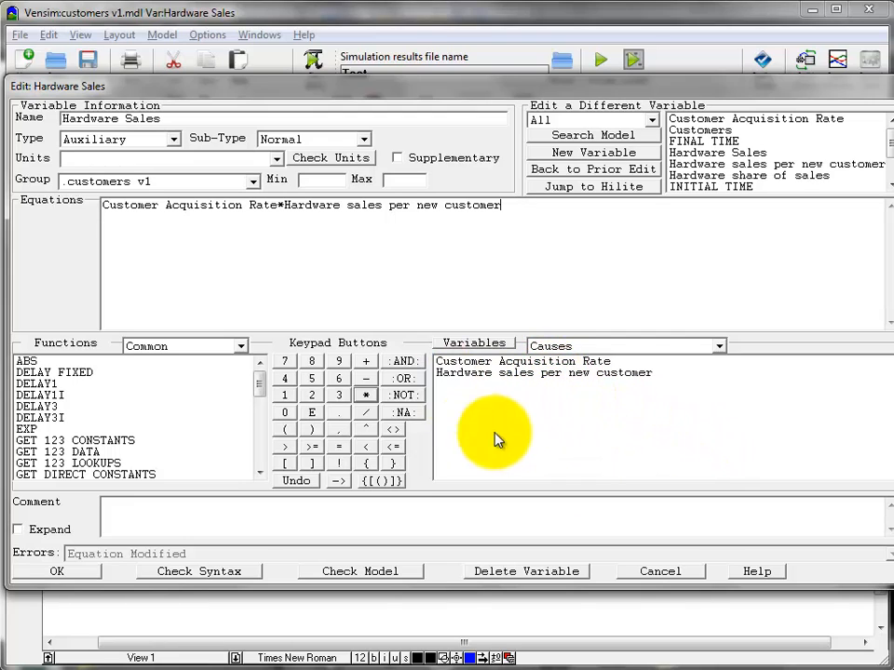
pyautogui.click(58, 571)
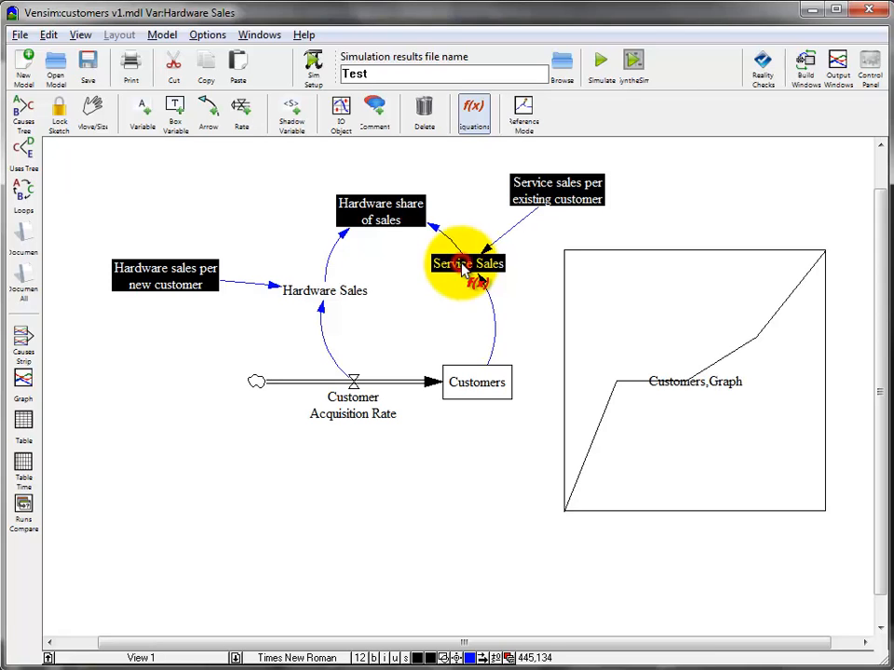
# - Define Service Sales as Customers*Service sales per existing customer, with units of $/month
pyautogui.click(462, 265)
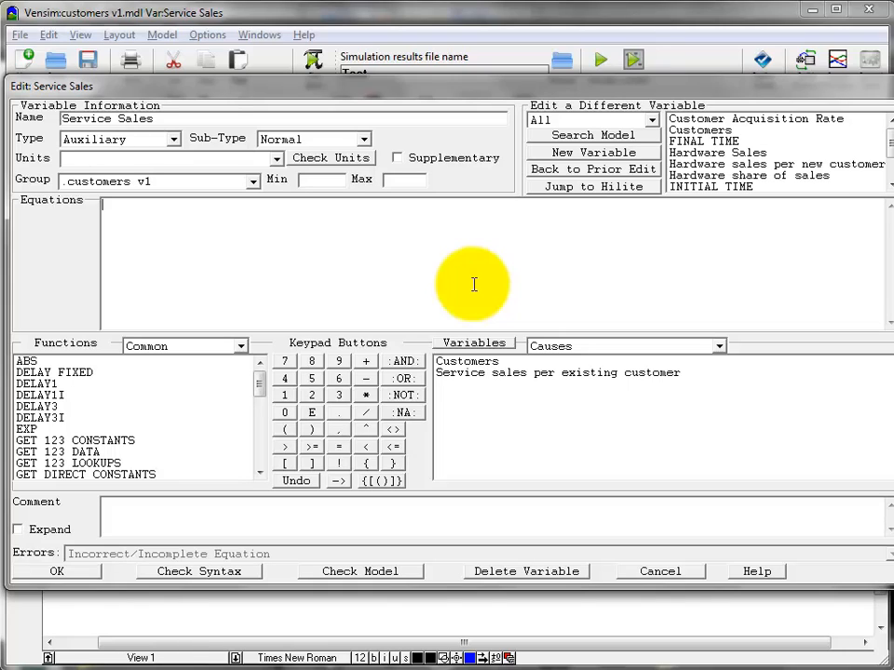
pyautogui.click(469, 365)
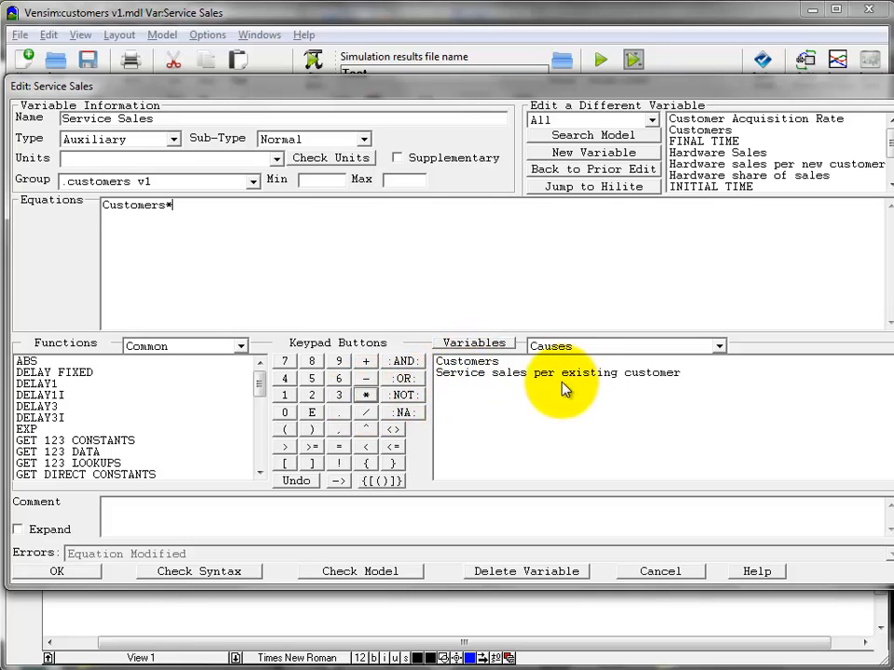
pyautogui.click(509, 376)
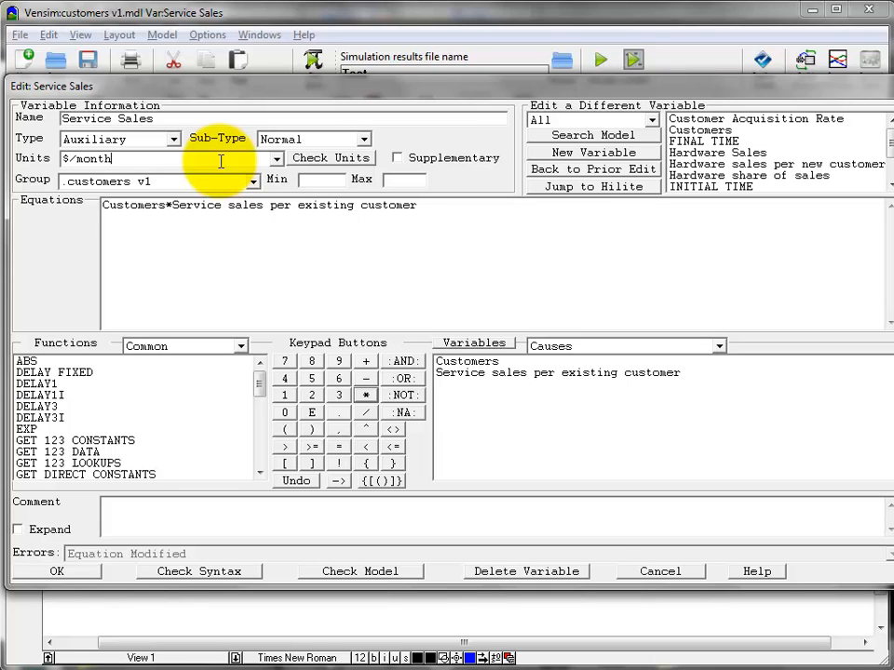
pyautogui.click(56, 571)
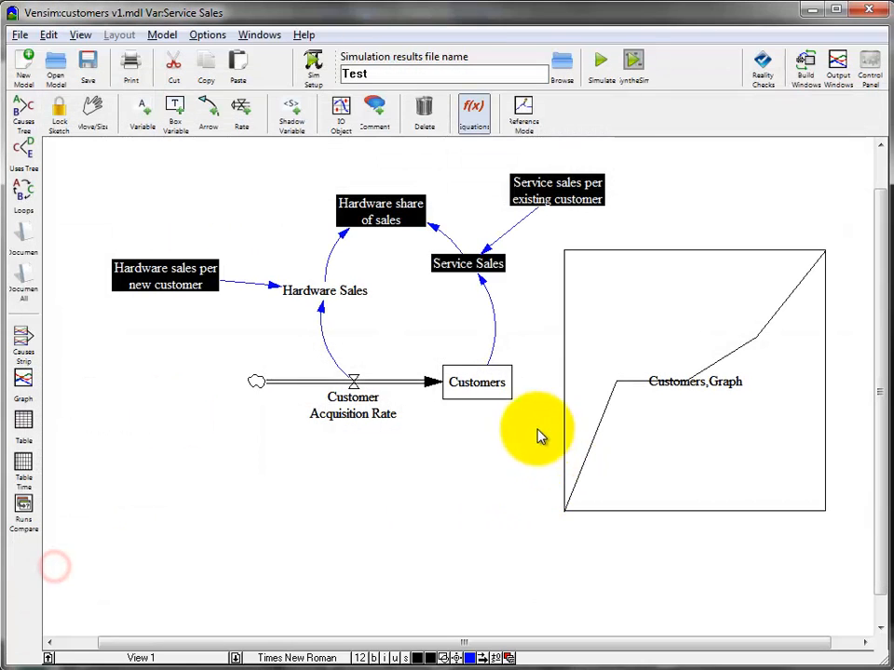
# - Set the units of Hardware Sales to $/Month
pyautogui.click(325, 293)
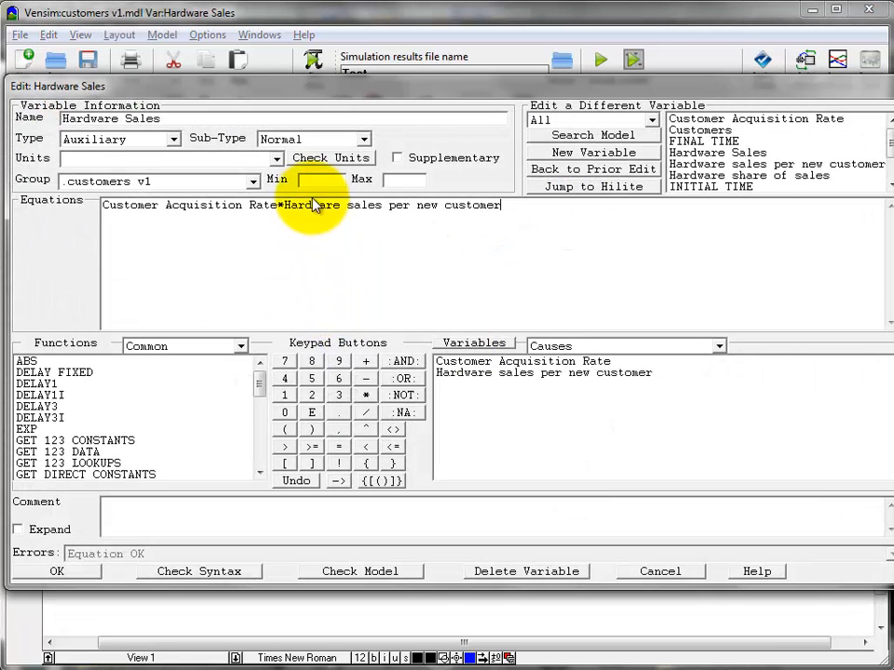
pyautogui.click(276, 159)
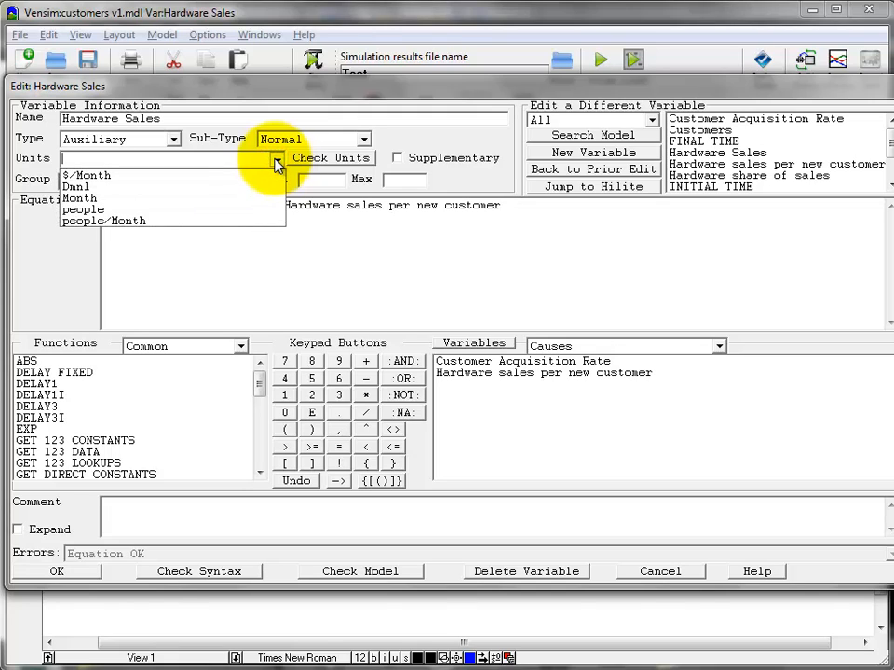
pyautogui.click(196, 179)
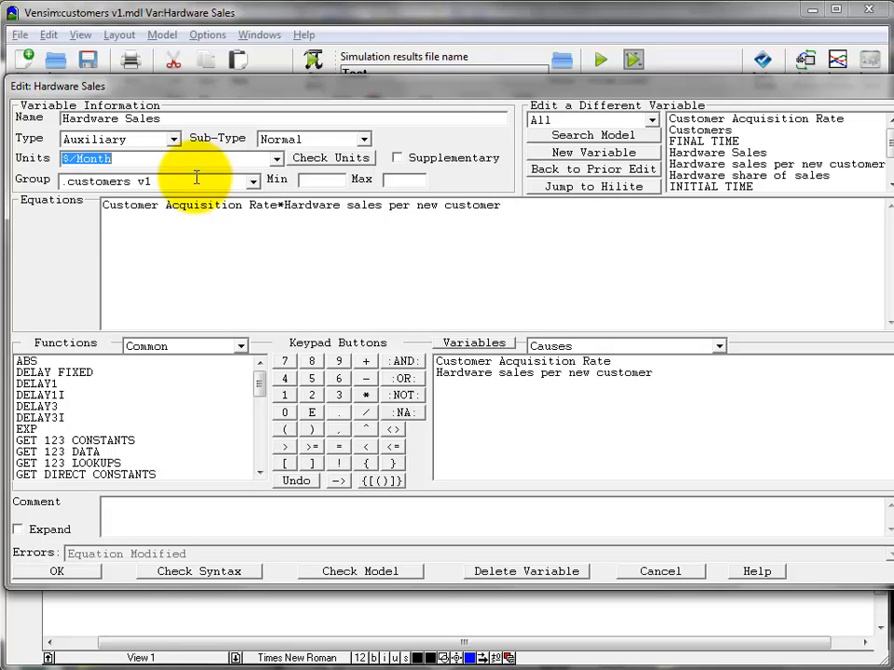
pyautogui.click(74, 573)
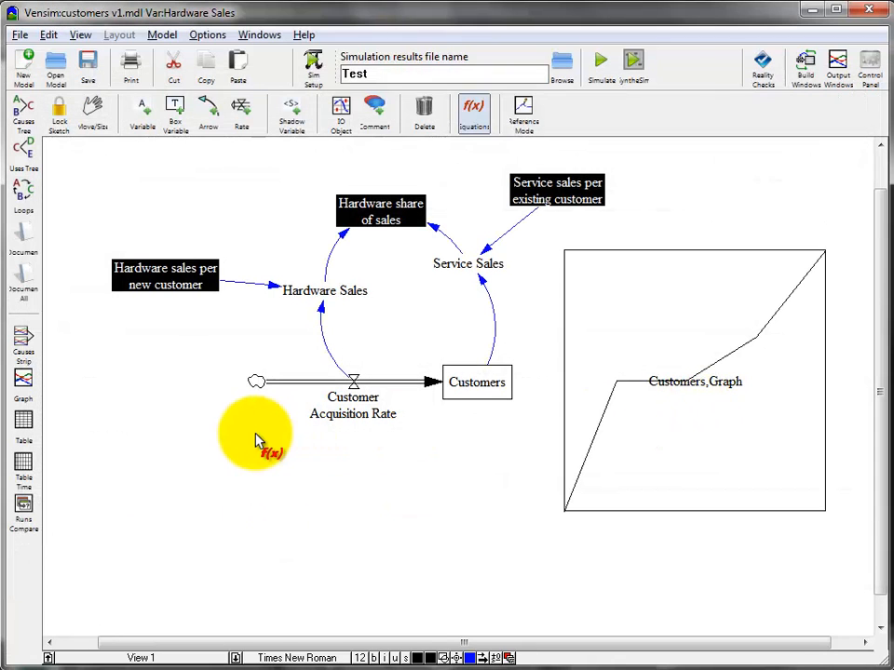
# - Set Hardware sales per new customer to the constant 1000 with units of $/person
pyautogui.click(155, 271)
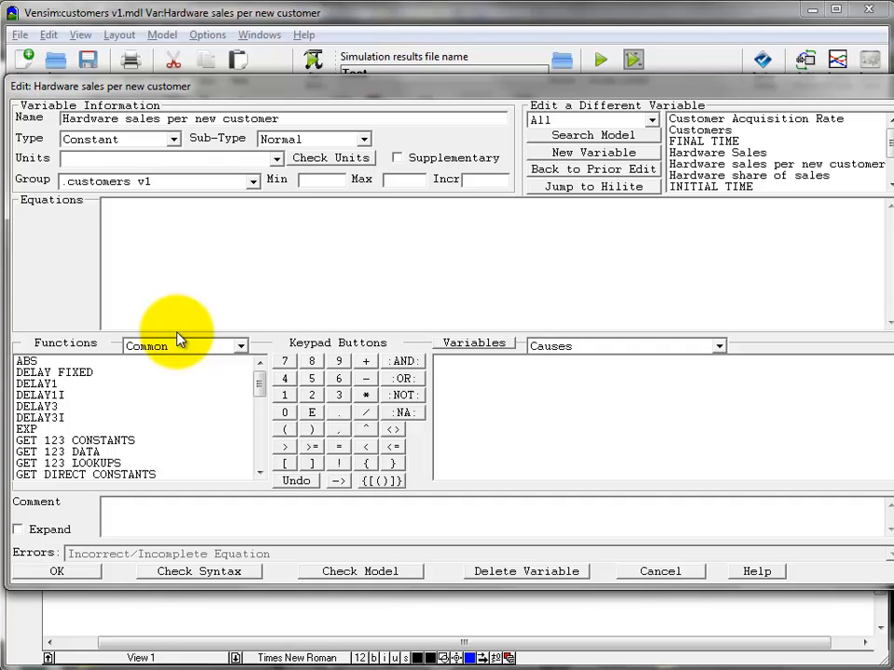
pyautogui.write('1000')
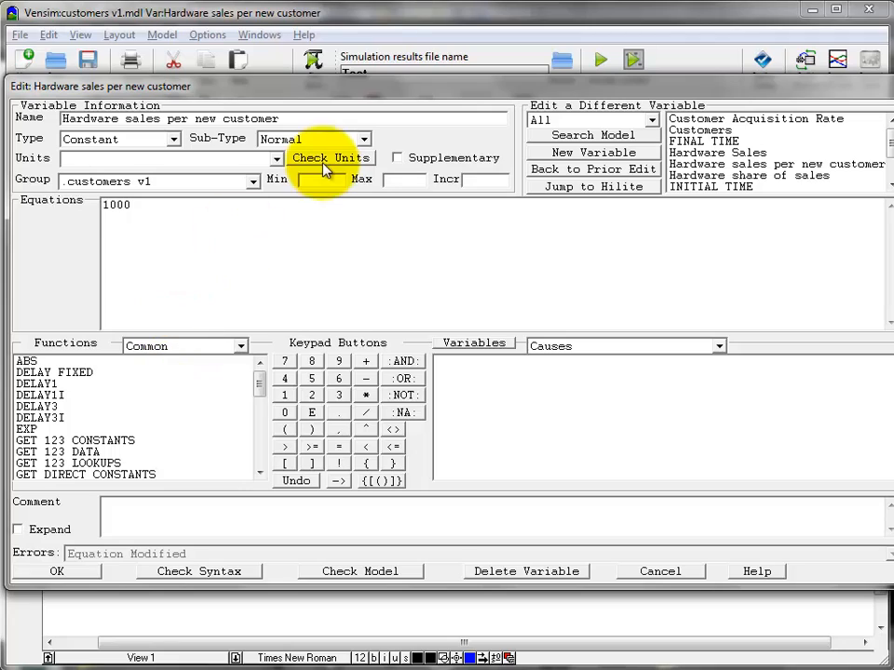
pyautogui.click(229, 162)
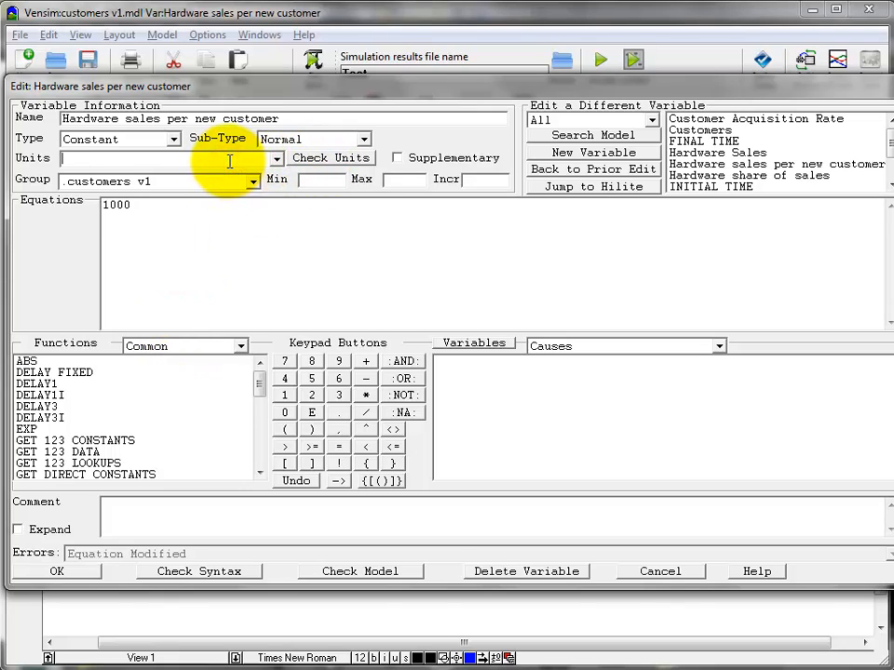
pyautogui.write('$')
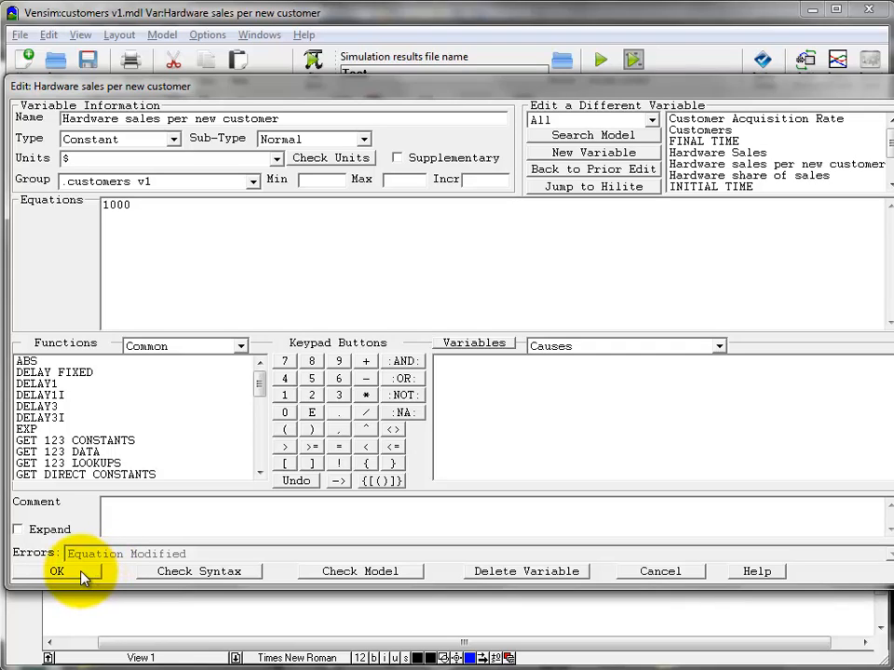
pyautogui.write('/person')
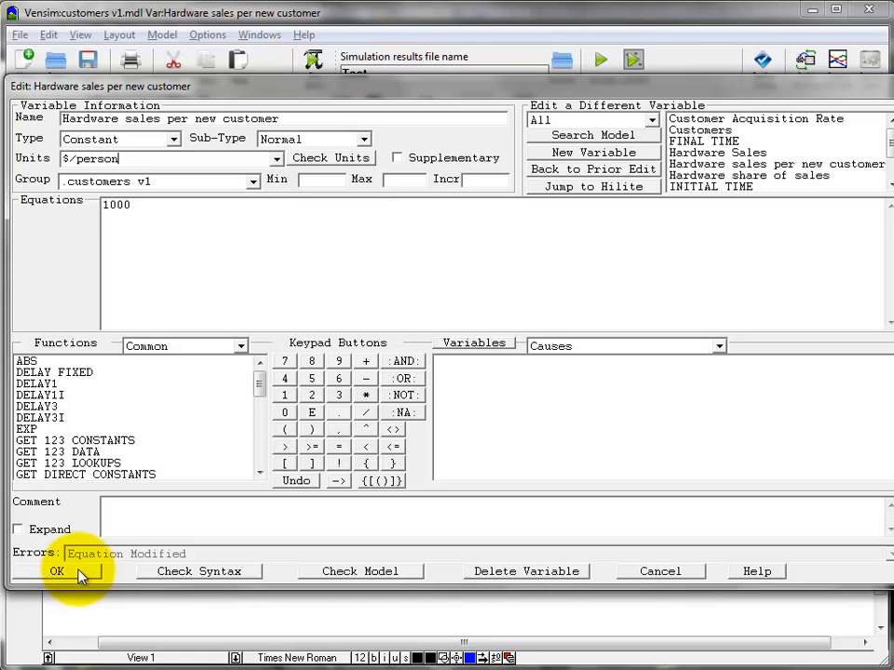
pyautogui.click(80, 575)
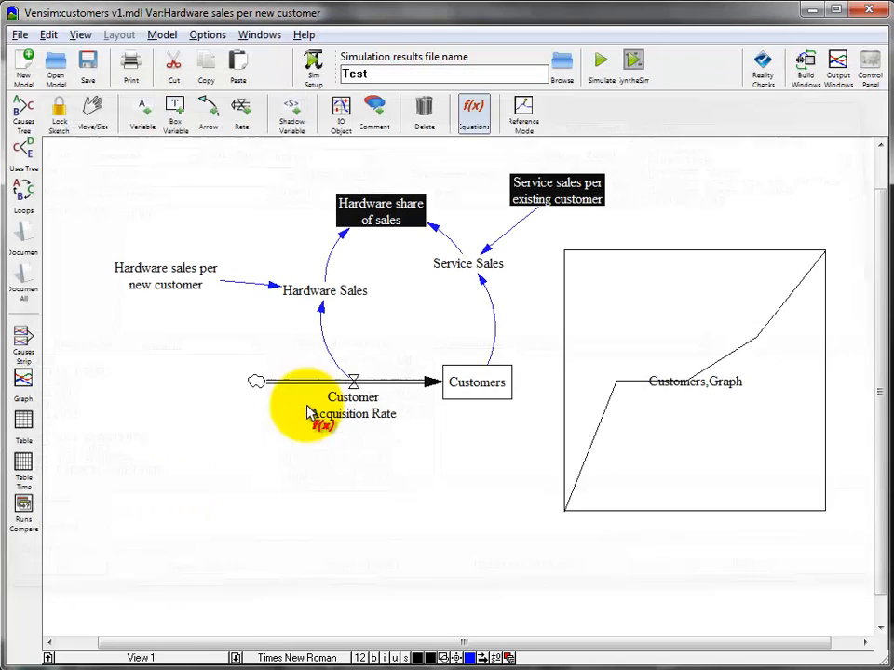
# - Set Service sales per existing customer to the constant 100 with units of $/person/month
pyautogui.click(562, 192)
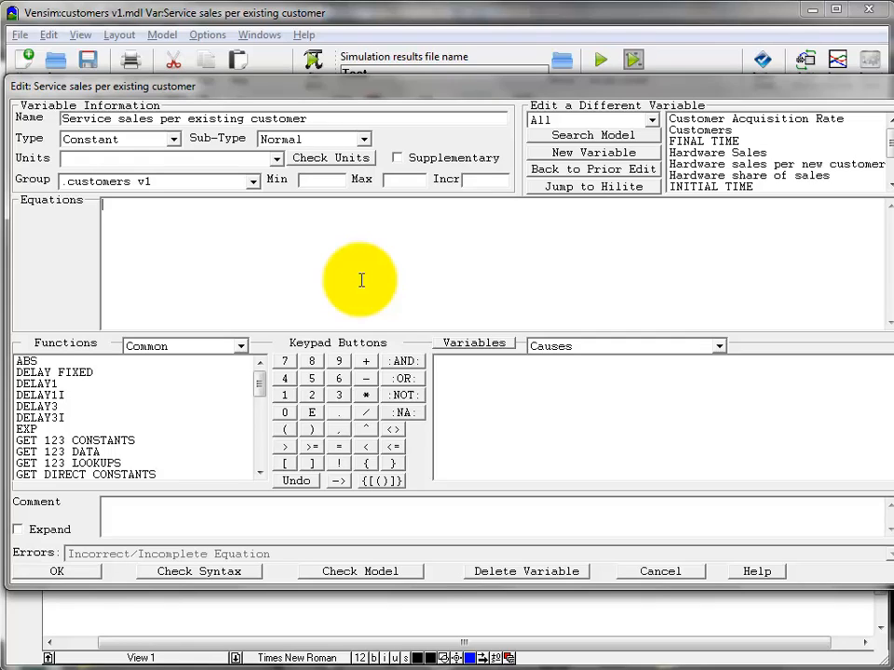
pyautogui.write('100')
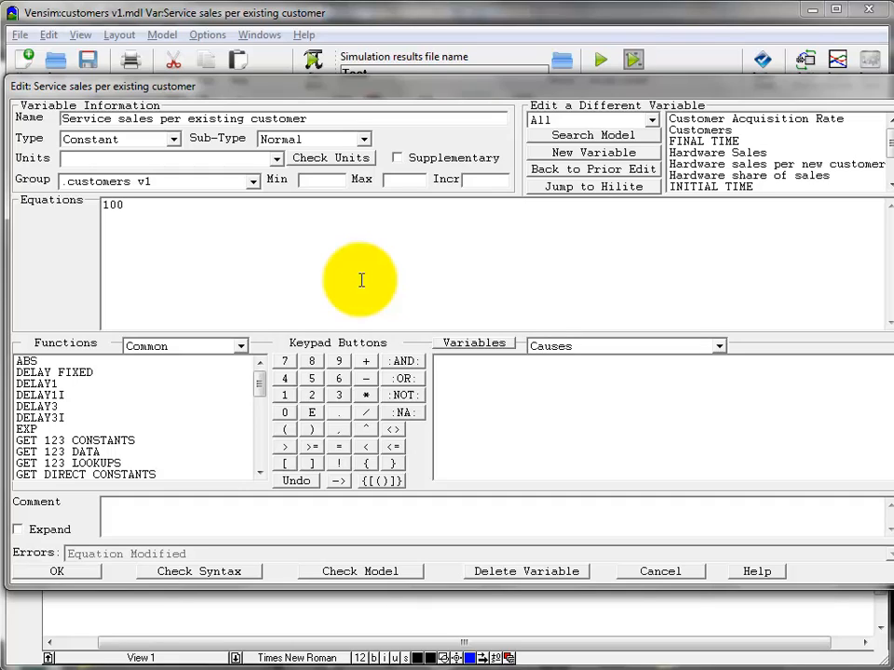
pyautogui.click(239, 161)
pyautogui.write('$/person/month')
pyautogui.click(69, 573)
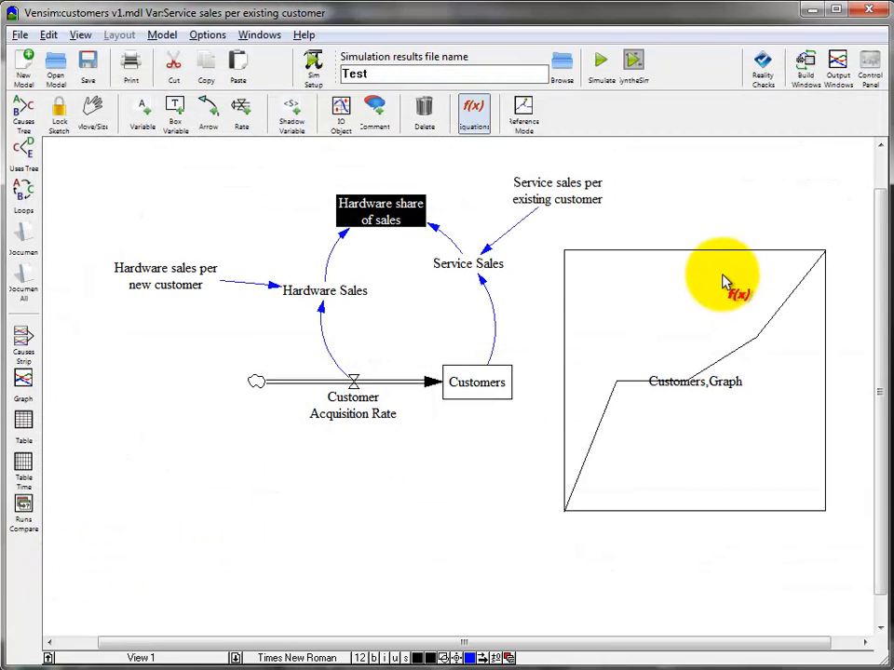
# - Set the units of Hardware share of sales to Dmnl
pyautogui.click(410, 224)
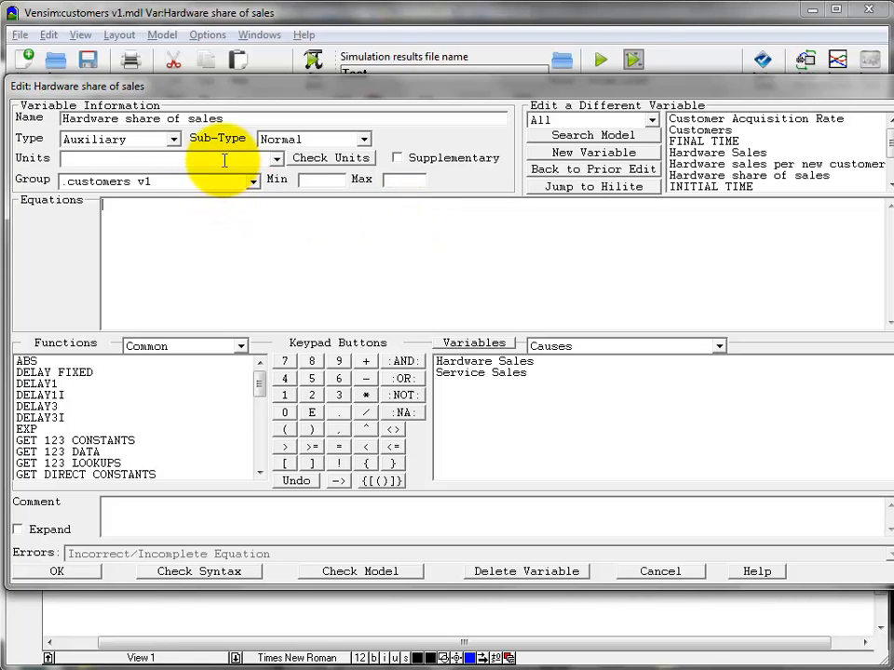
pyautogui.click(278, 159)
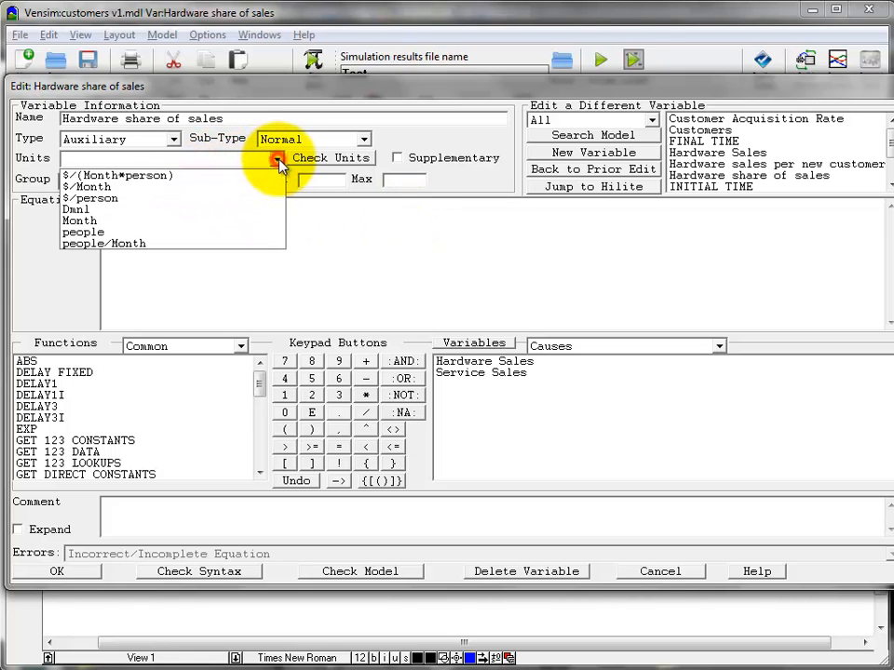
pyautogui.click(209, 211)
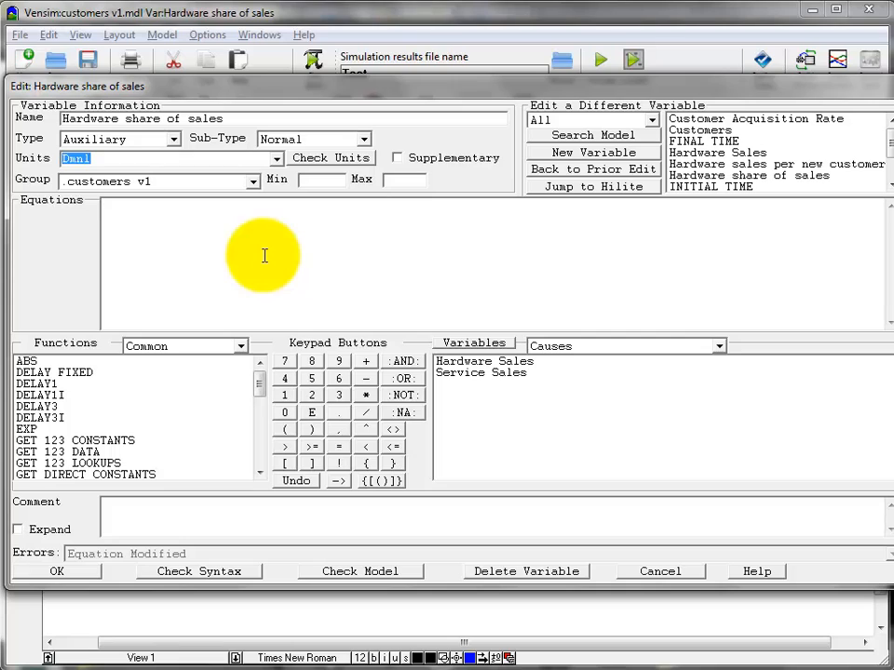
# - Define Hardware share of sales with the equation Hardware Sales/(Hardware Sales+Service Sales)
pyautogui.click(474, 369)
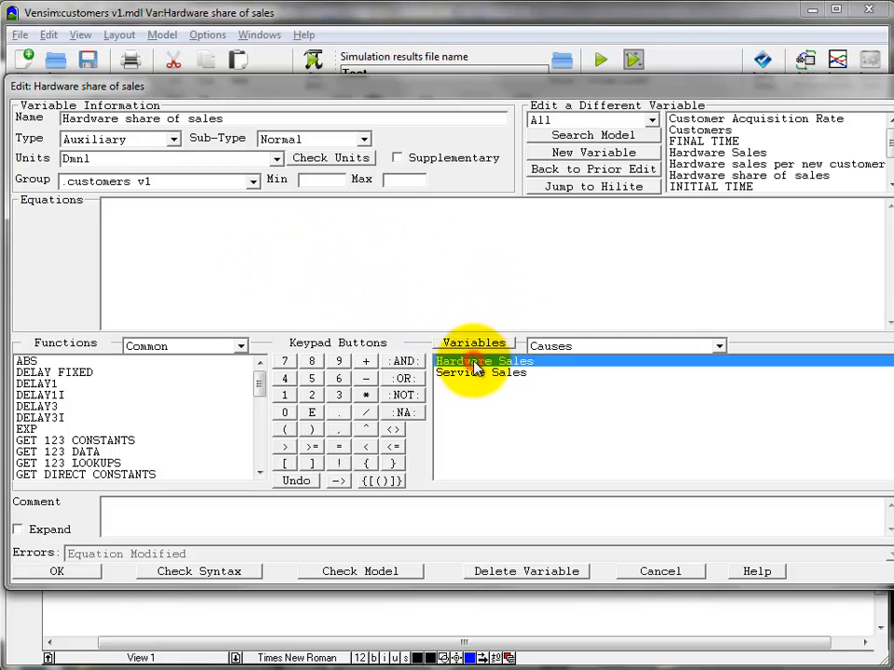
pyautogui.click(345, 267)
pyautogui.click(124, 206)
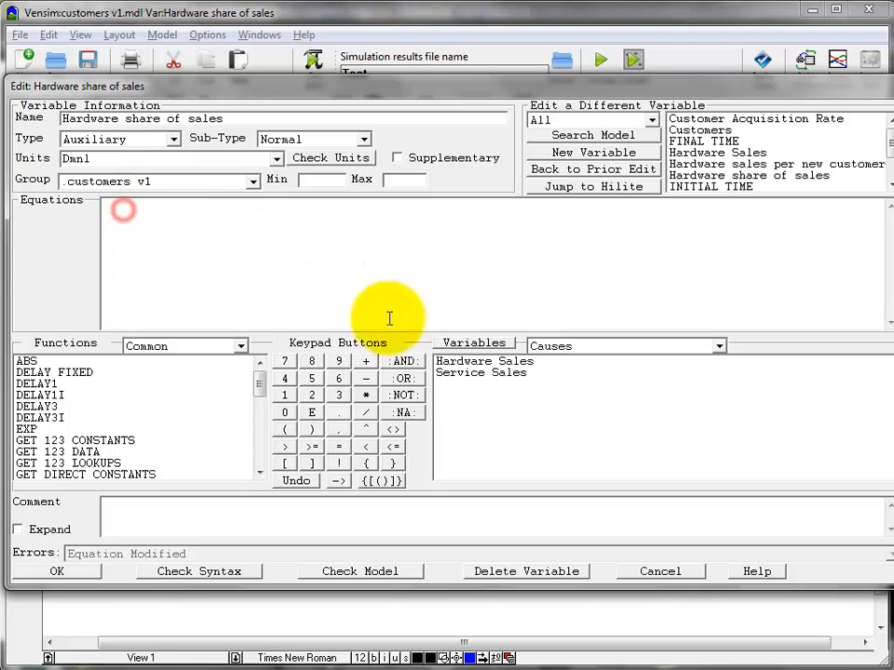
pyautogui.doubleClick(461, 369)
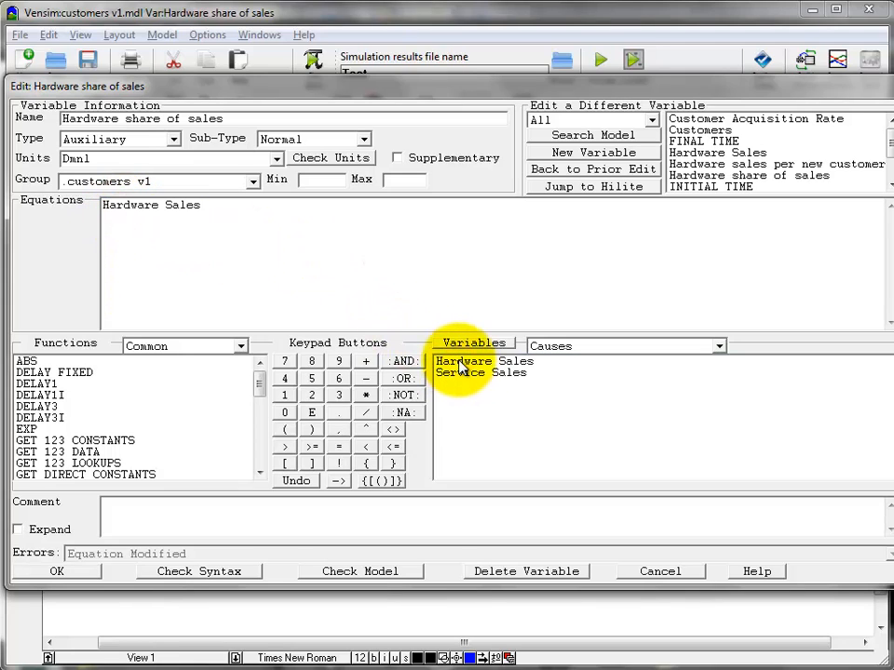
pyautogui.click(367, 414)
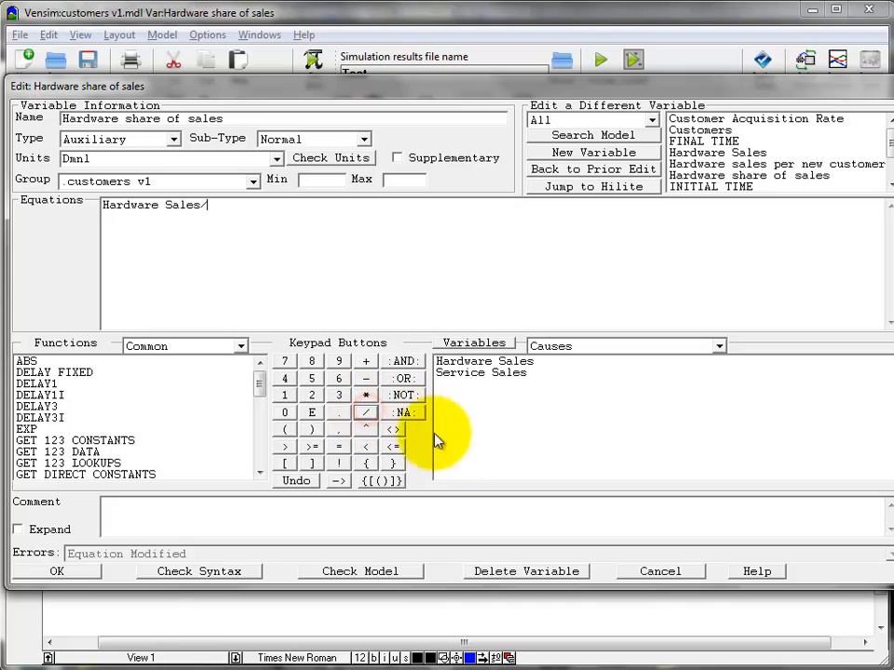
pyautogui.click(286, 429)
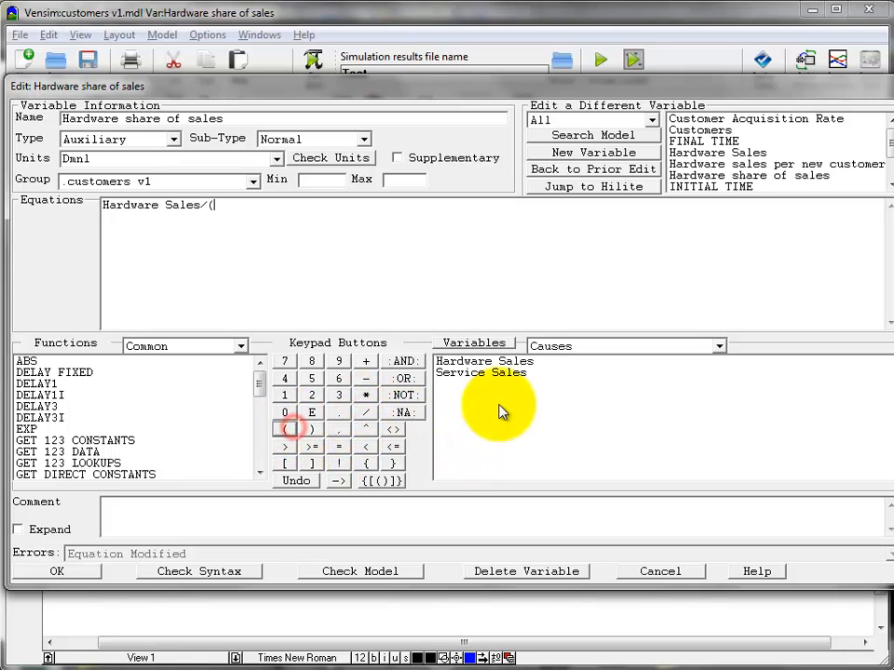
pyautogui.doubleClick(466, 364)
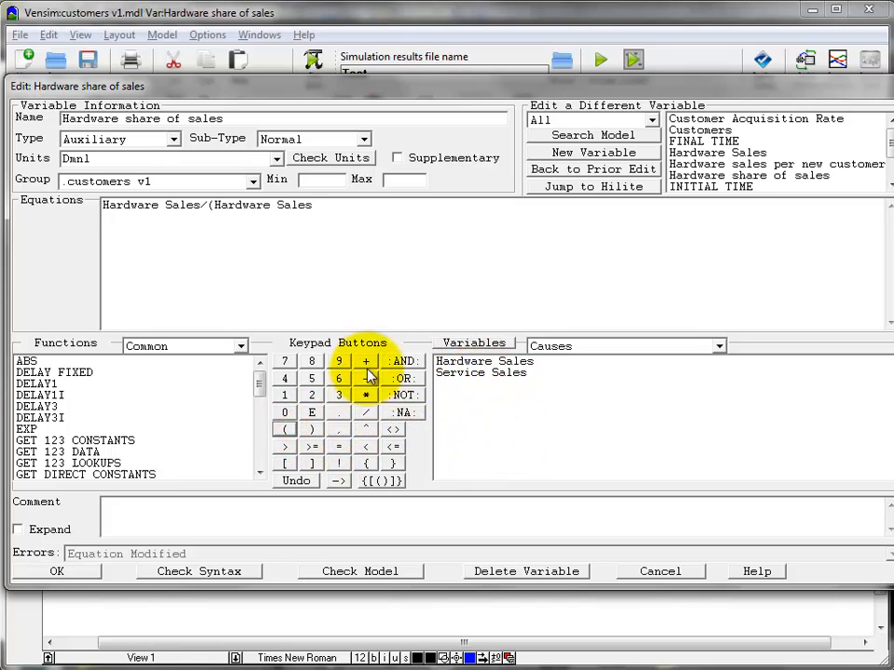
pyautogui.click(368, 362)
pyautogui.doubleClick(473, 373)
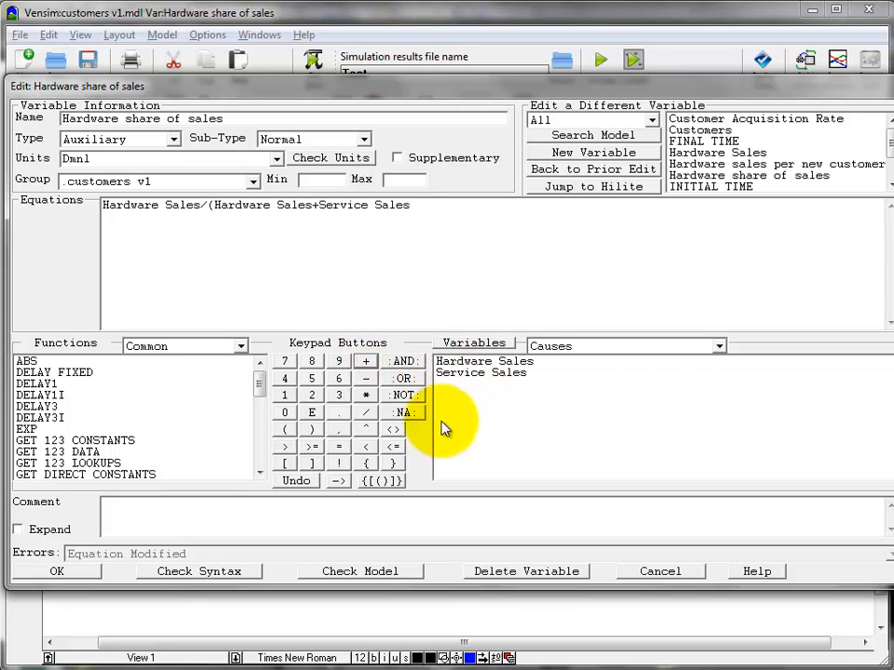
pyautogui.click(313, 429)
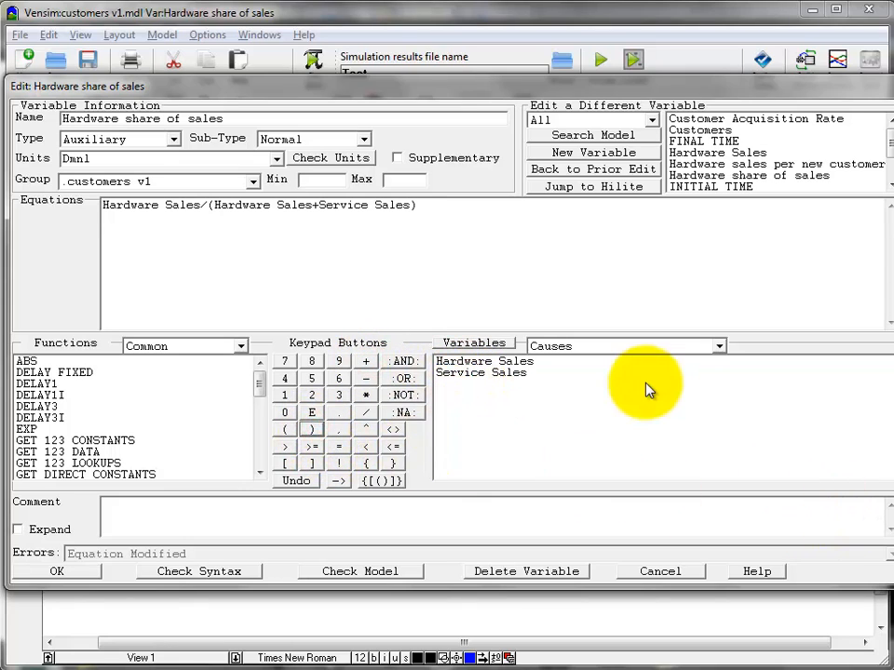
pyautogui.click(90, 574)
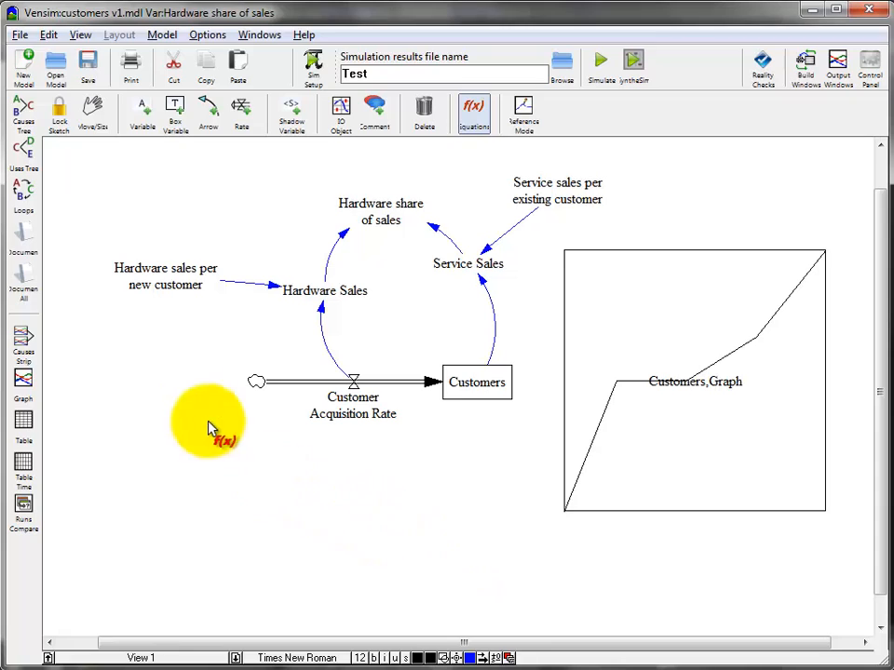
# - Run a units check on the whole model and dismiss its message
pyautogui.click(163, 37)
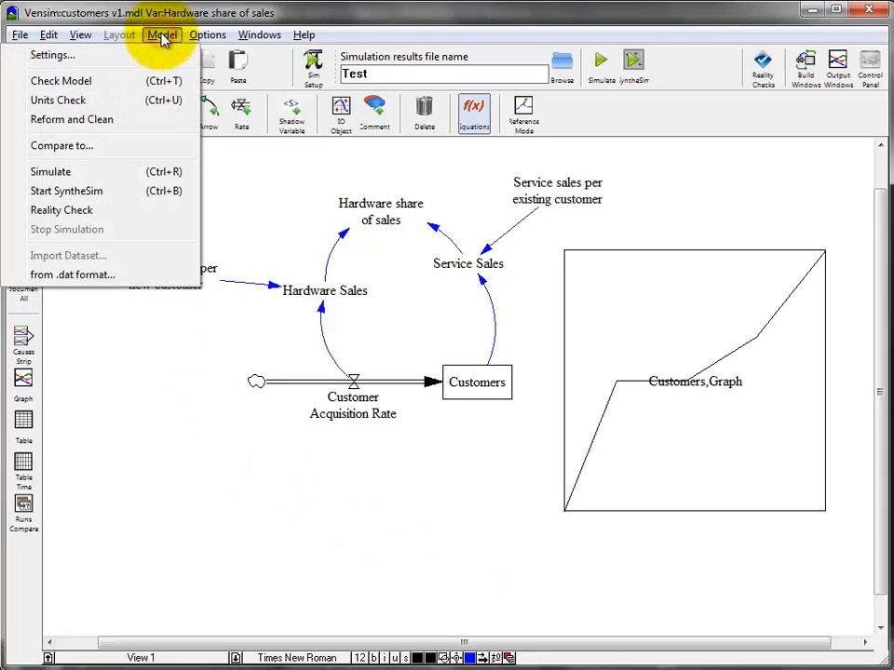
pyautogui.click(109, 104)
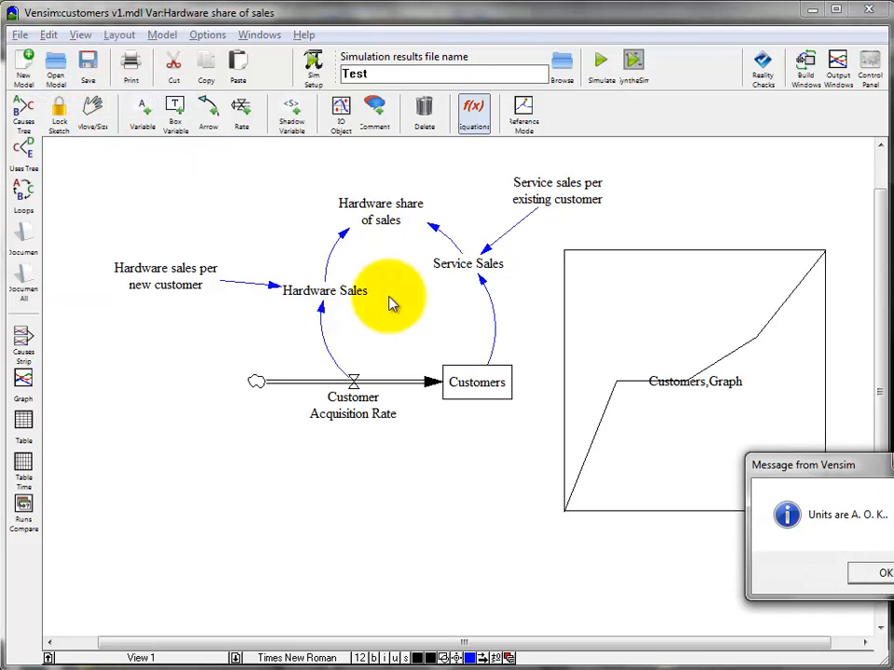
pyautogui.moveTo(823, 475); pyautogui.dragTo(394, 480)
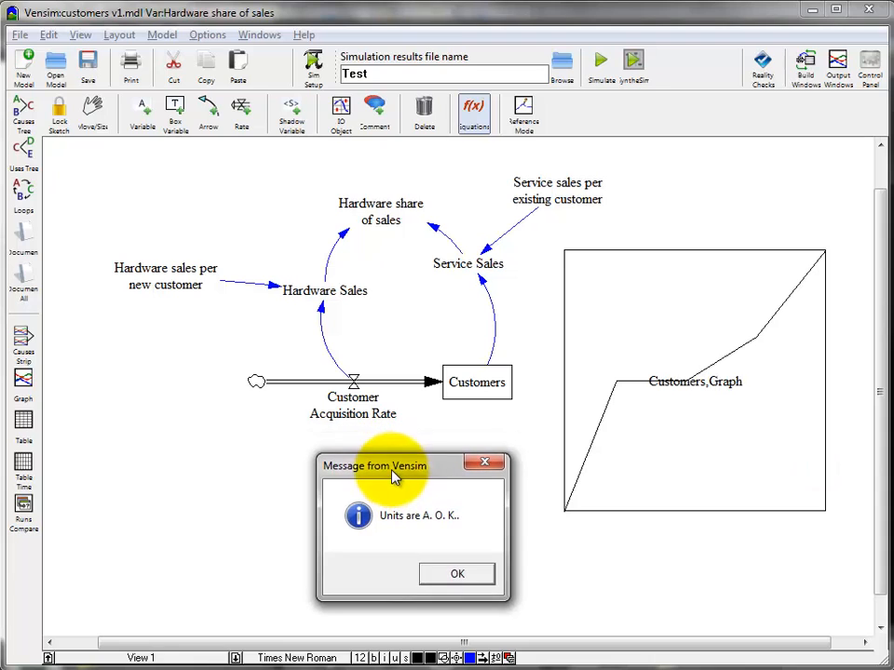
pyautogui.click(452, 575)
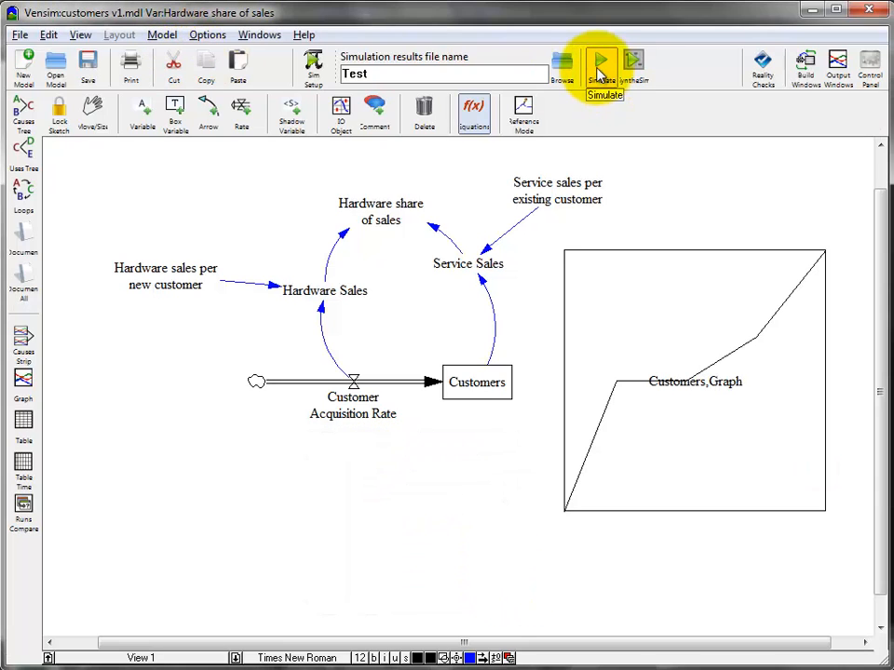
# - Name the simulation results HardwareShare and simulate the model
pyautogui.moveTo(382, 75); pyautogui.dragTo(352, 83)
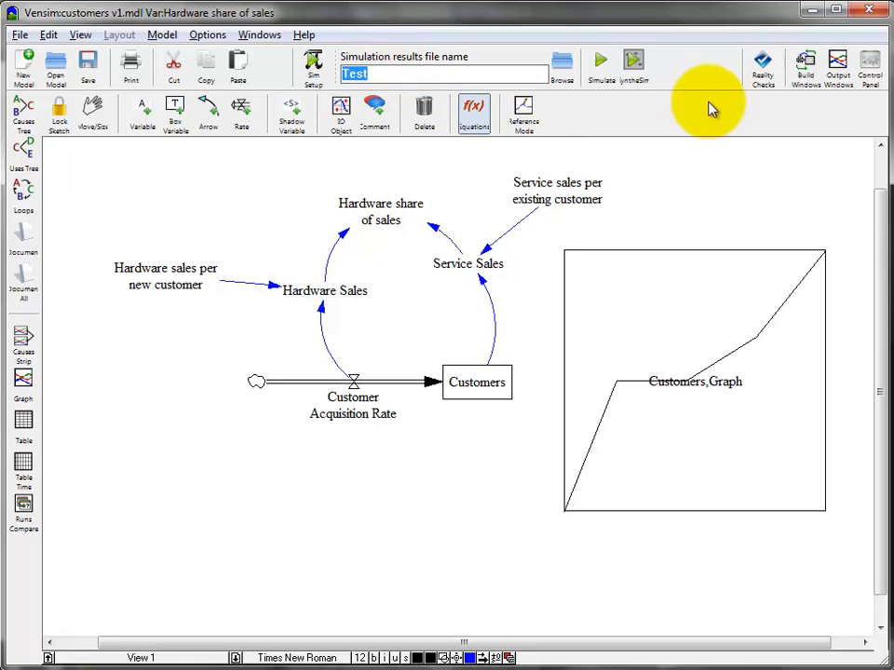
pyautogui.write('HardwareShare')
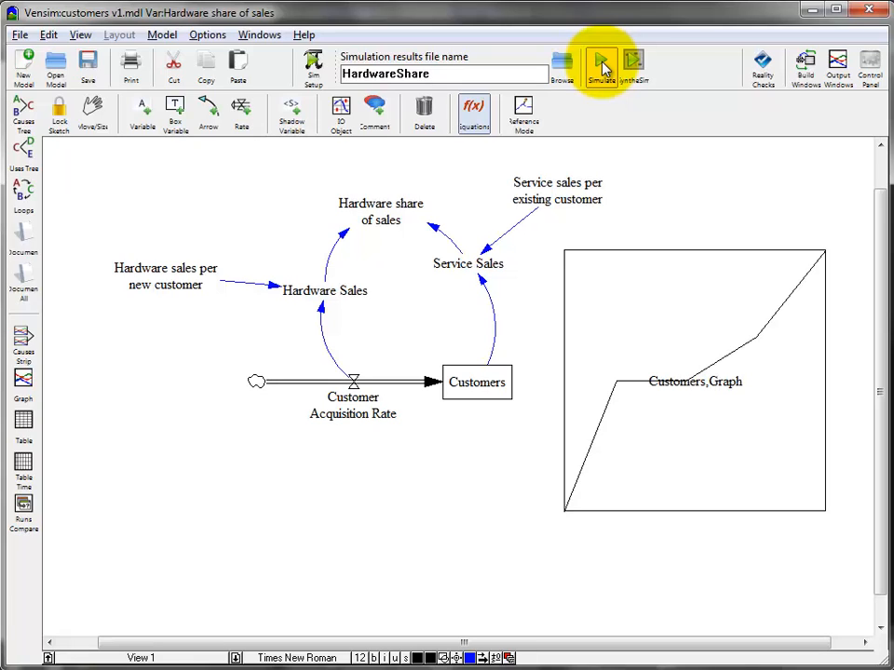
pyautogui.click(372, 229)
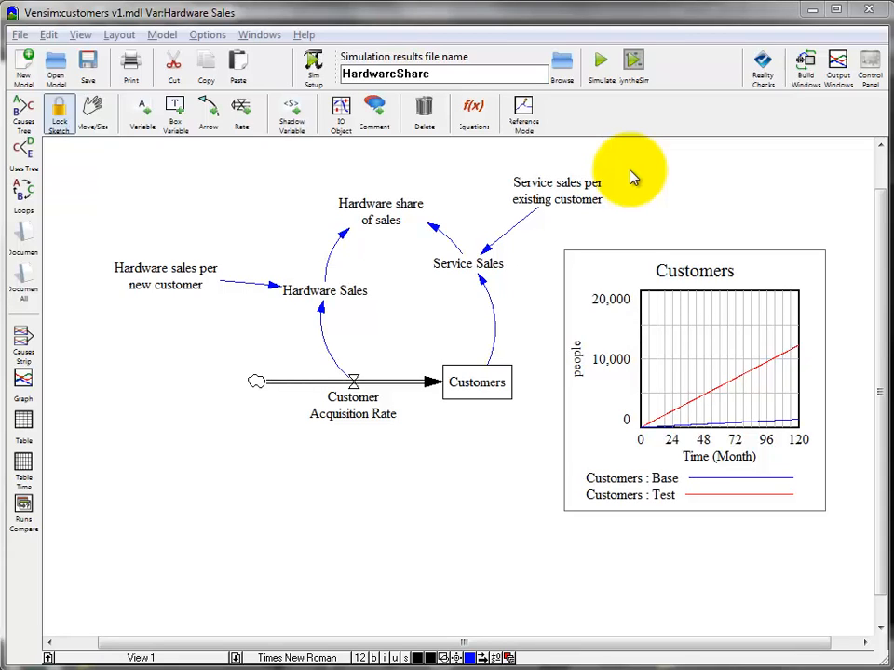
pyautogui.click(601, 72)
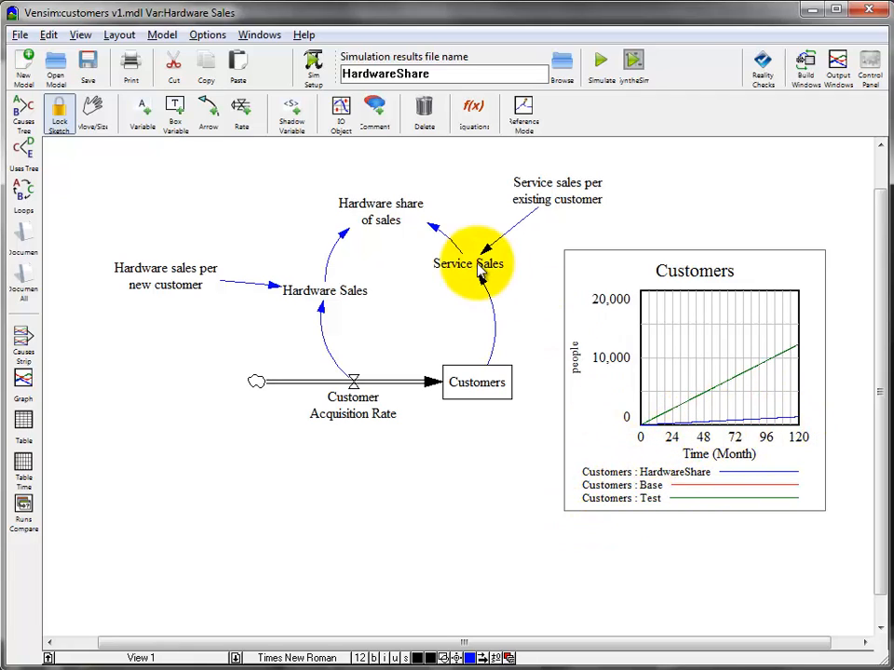
# - Show the causes strip graph for Hardware share of sales and enlarge its window
pyautogui.click(375, 218)
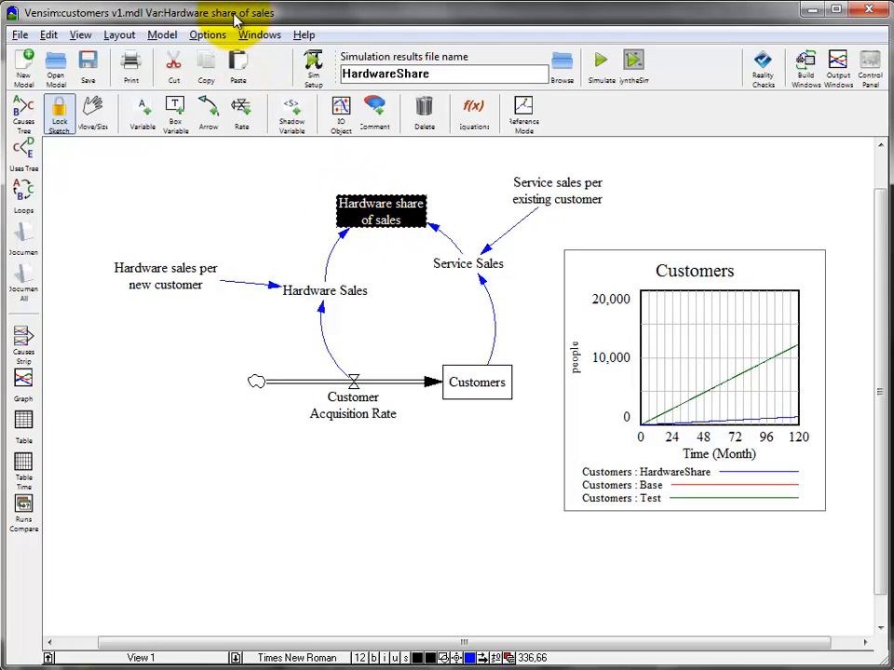
pyautogui.click(23, 339)
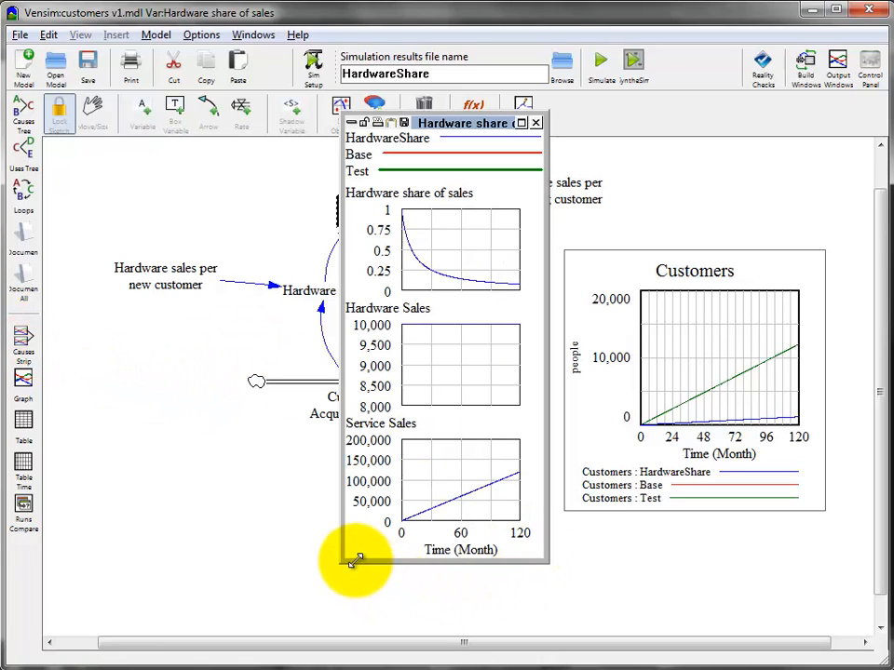
pyautogui.moveTo(355, 561); pyautogui.dragTo(221, 627)
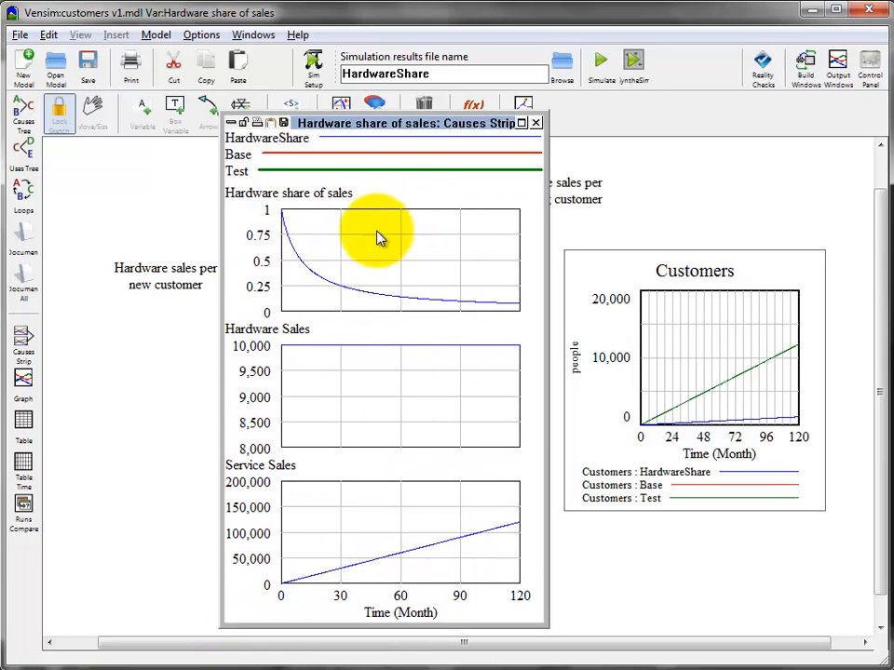
pyautogui.click(306, 199)
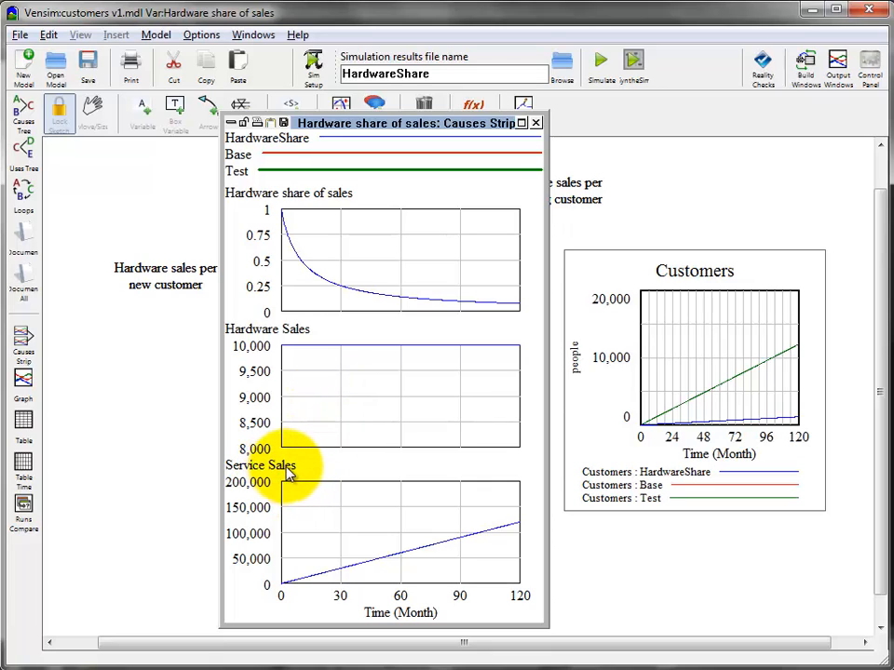
# - Show the causes tree for Hardware Sales and locate its two causes in the sketch
pyautogui.click(290, 333)
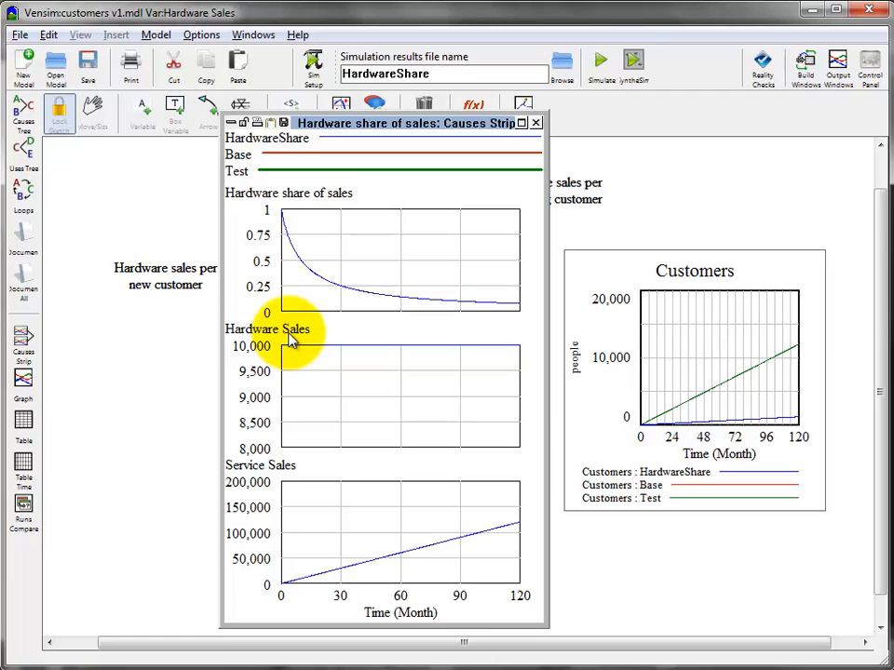
pyautogui.click(37, 116)
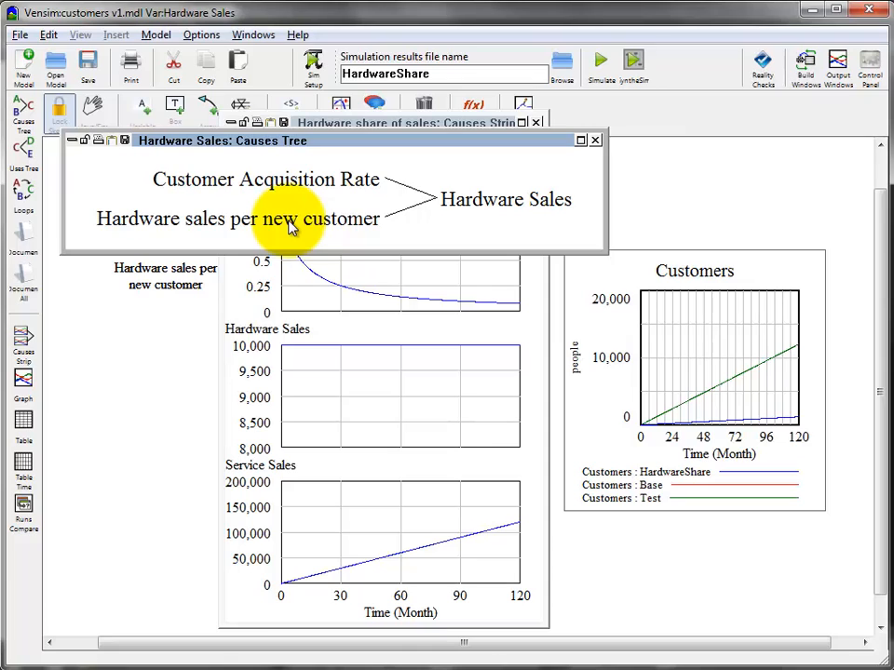
pyautogui.click(175, 356)
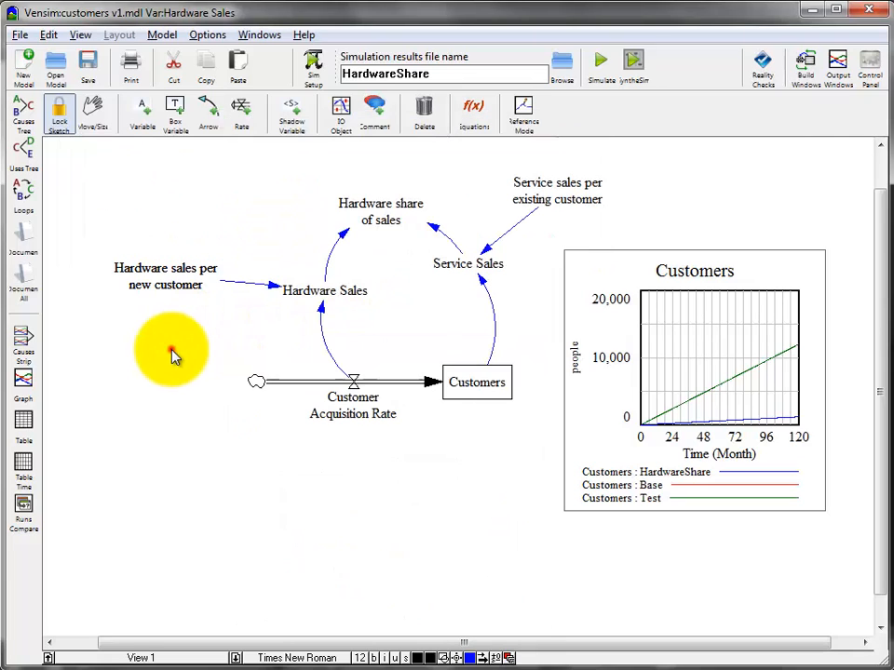
pyautogui.click(319, 294)
pyautogui.click(358, 411)
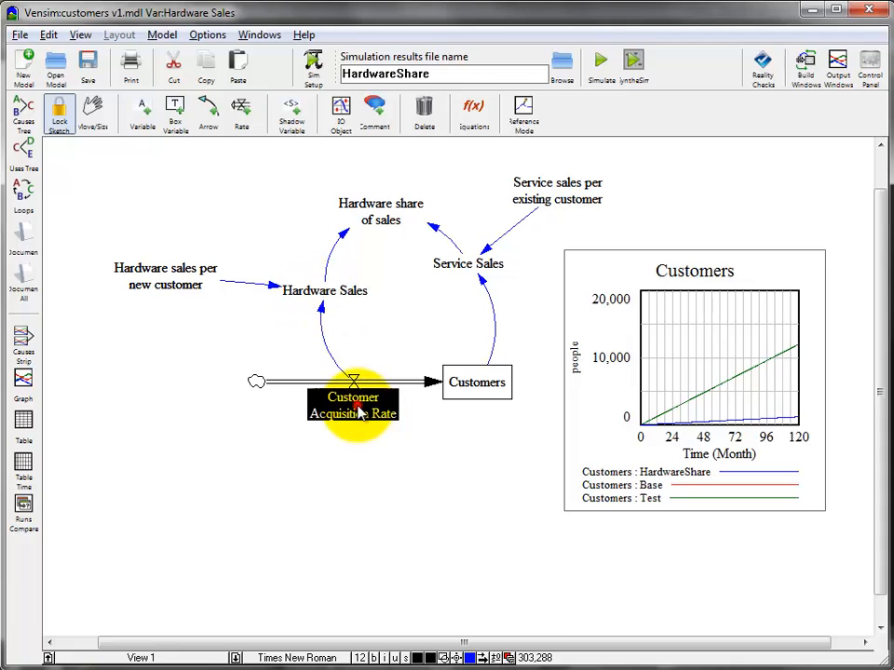
pyautogui.click(198, 286)
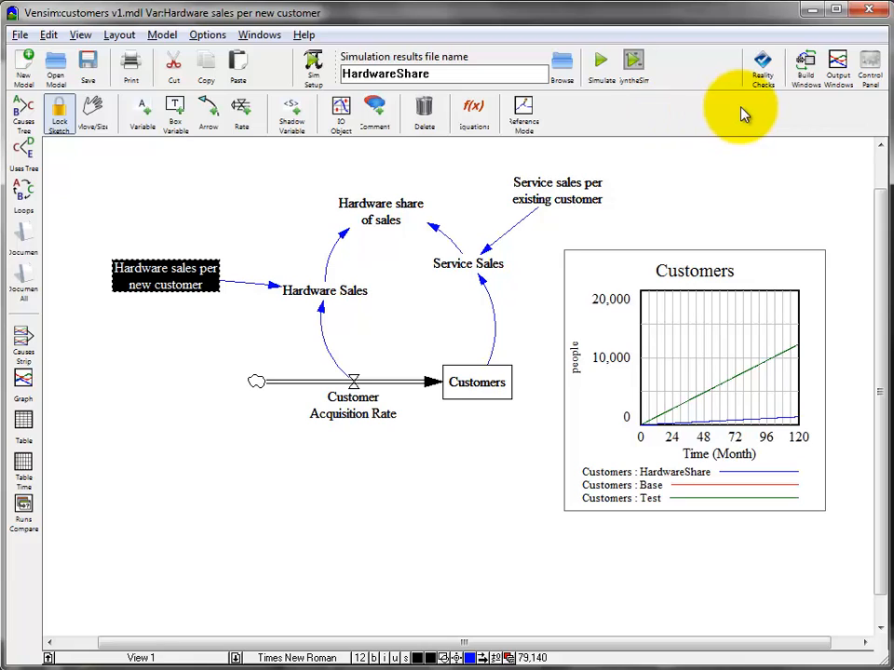
# - Bring back the output windows and show an enlarged causes strip graph for Service Sales
pyautogui.click(837, 70)
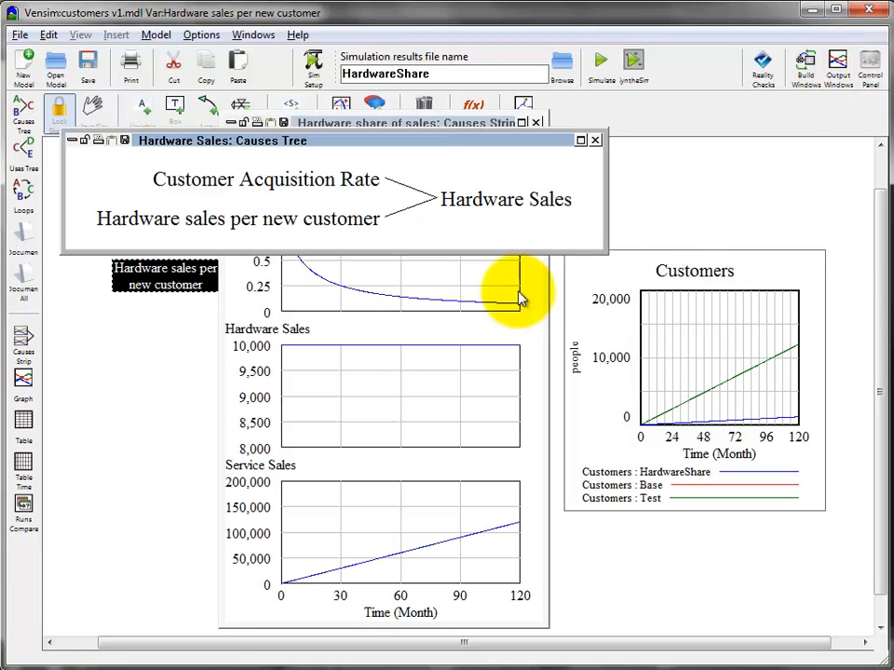
pyautogui.click(325, 465)
pyautogui.click(279, 472)
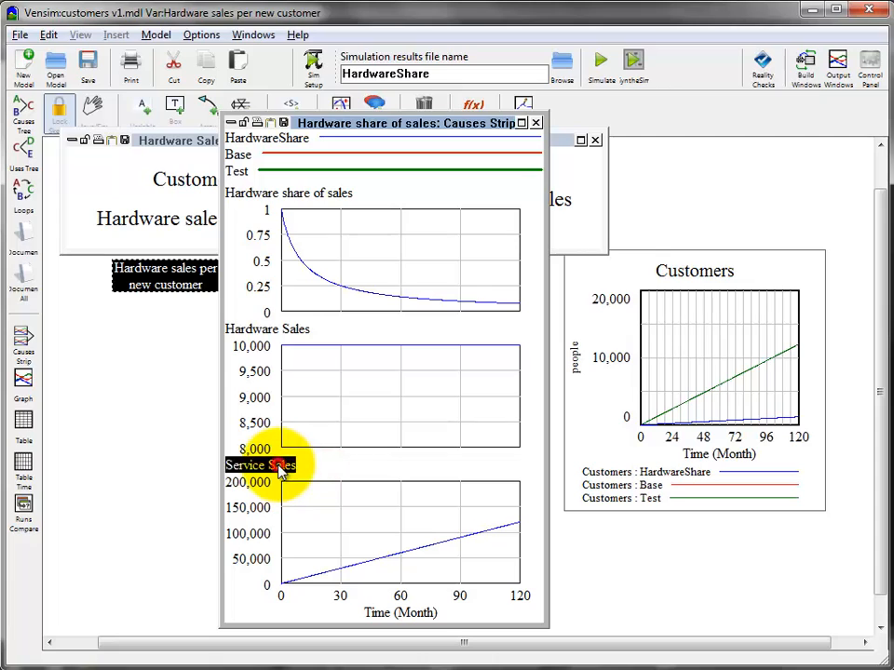
pyautogui.click(23, 341)
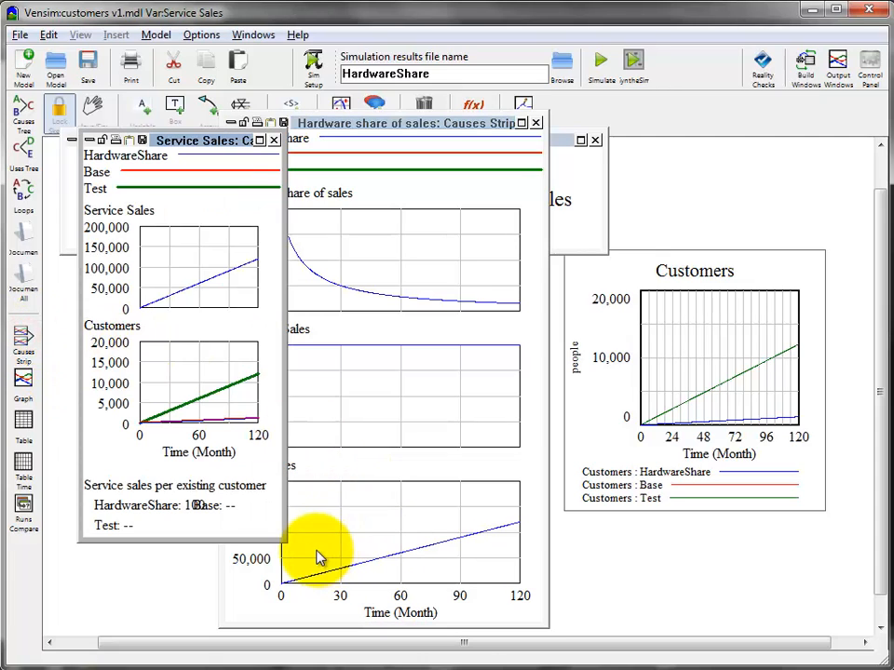
pyautogui.moveTo(277, 542); pyautogui.dragTo(383, 604)
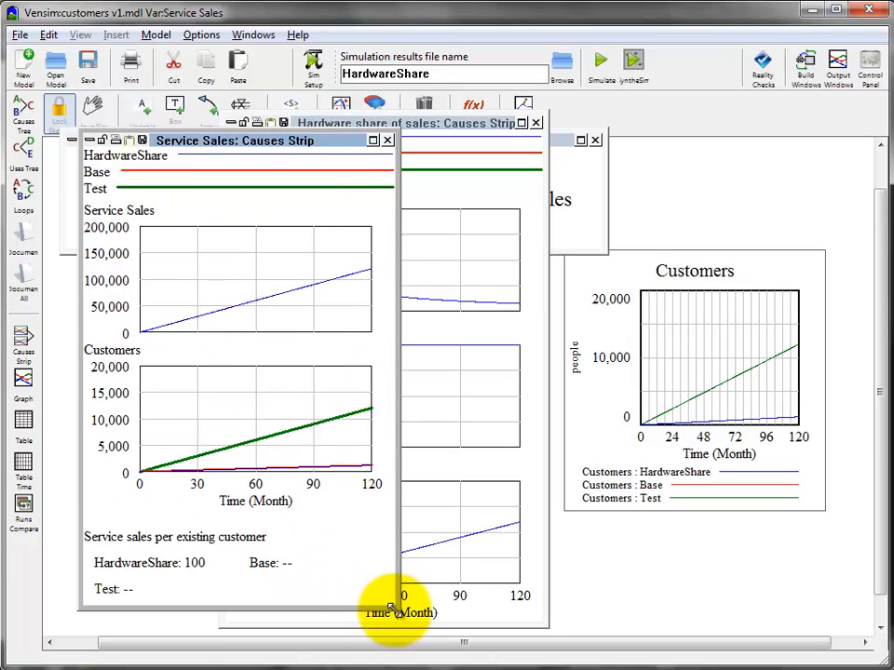
# - Trace Customers from the Service Sales strip with its own causes strip graph and enlarge it
pyautogui.click(135, 356)
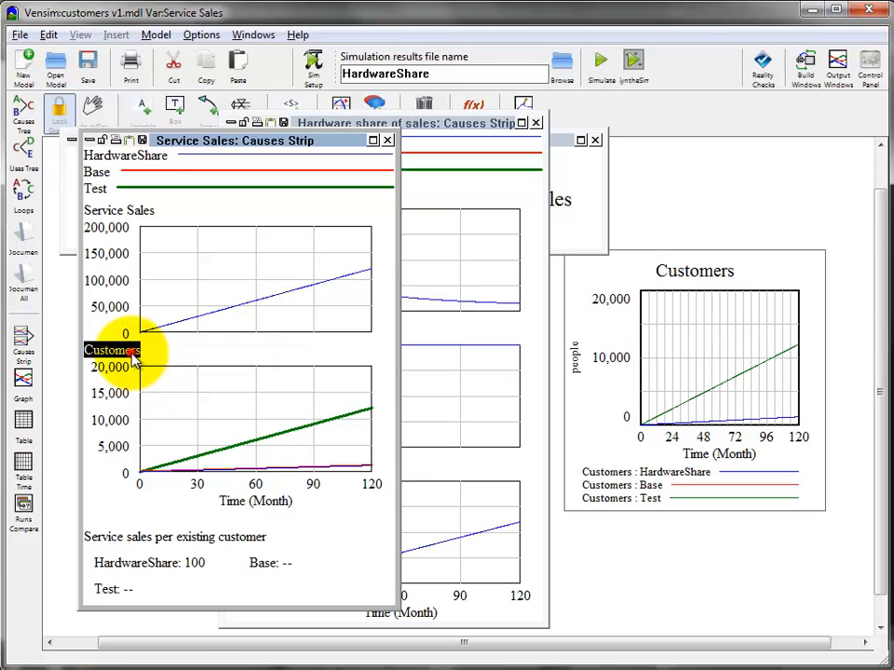
pyautogui.click(25, 344)
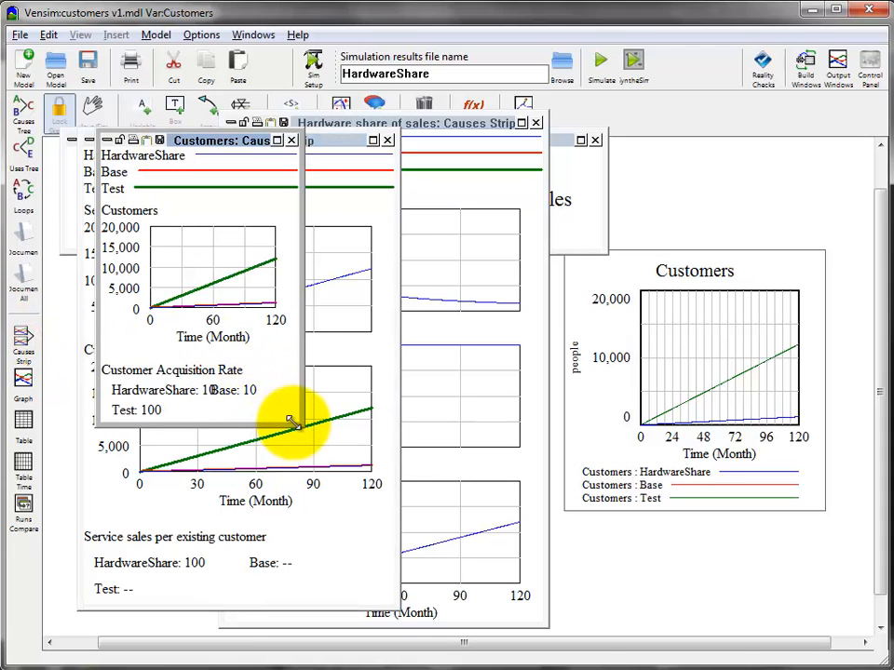
pyautogui.moveTo(291, 421); pyautogui.dragTo(453, 561)
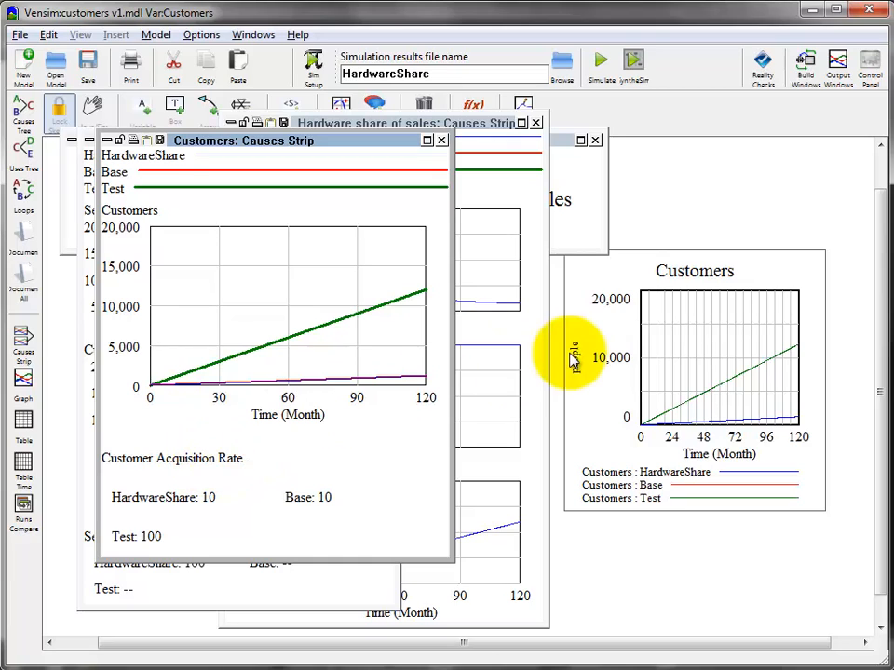
# - Review the Hardware share of sales causes strip again, then return to the model sketch
pyautogui.click(538, 313)
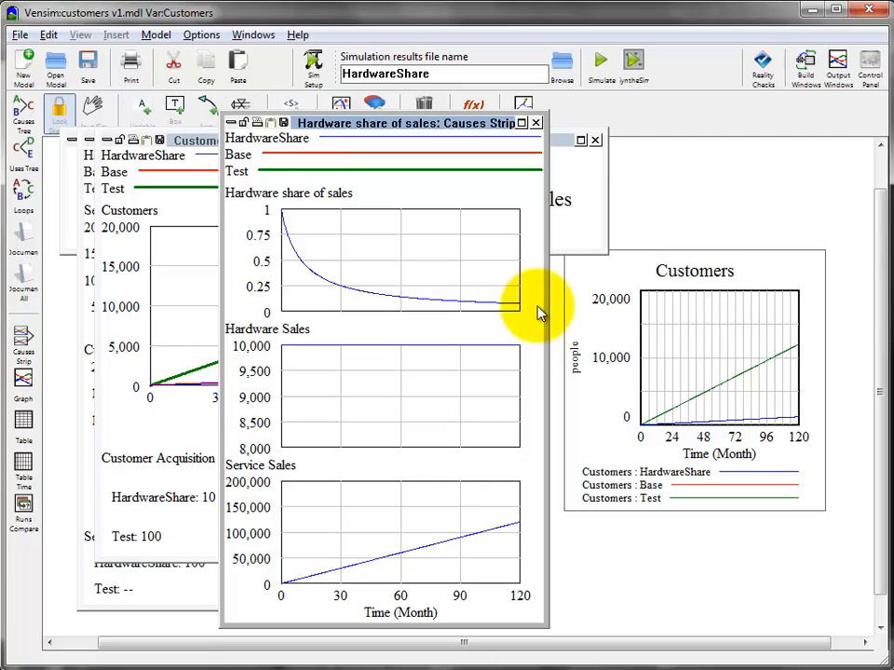
pyautogui.click(335, 198)
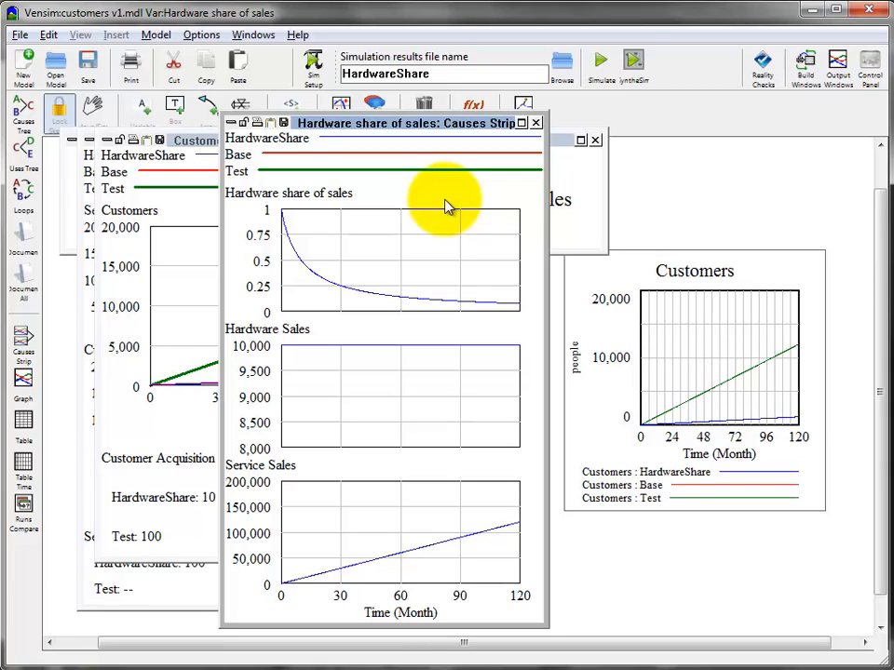
pyautogui.click(679, 221)
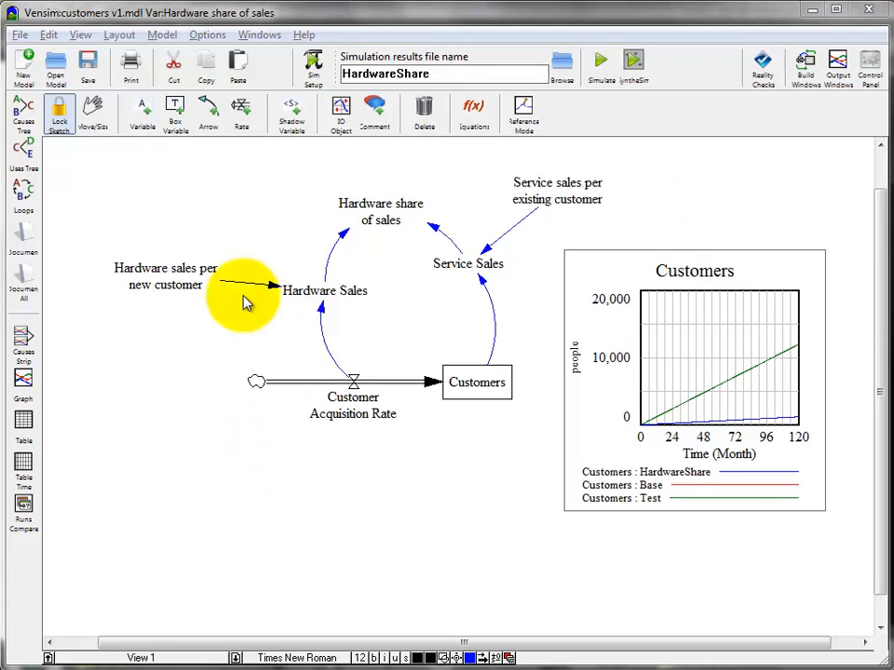
# - Save the model under the new file name customers v2 in the video folder
pyautogui.click(26, 37)
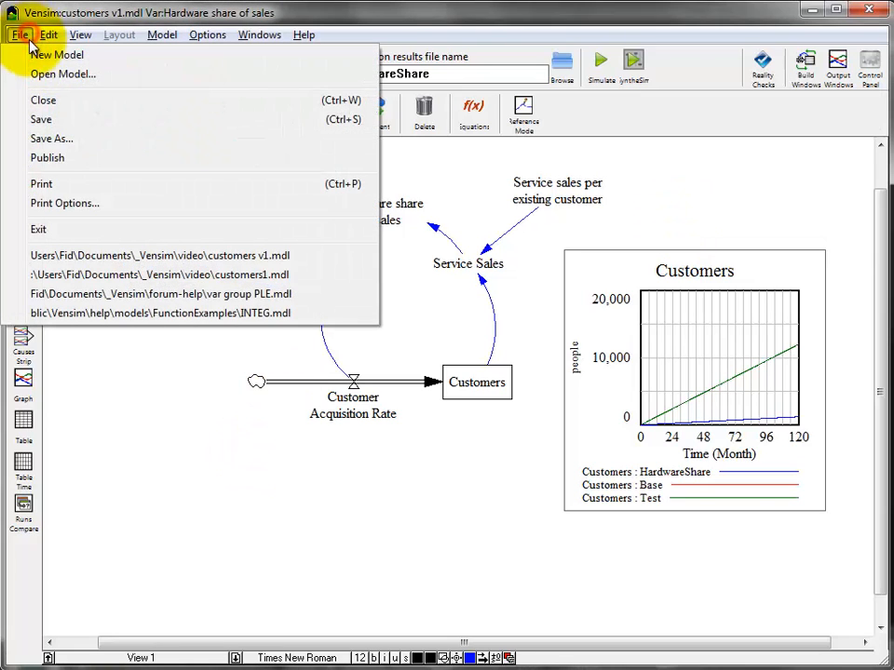
pyautogui.click(41, 120)
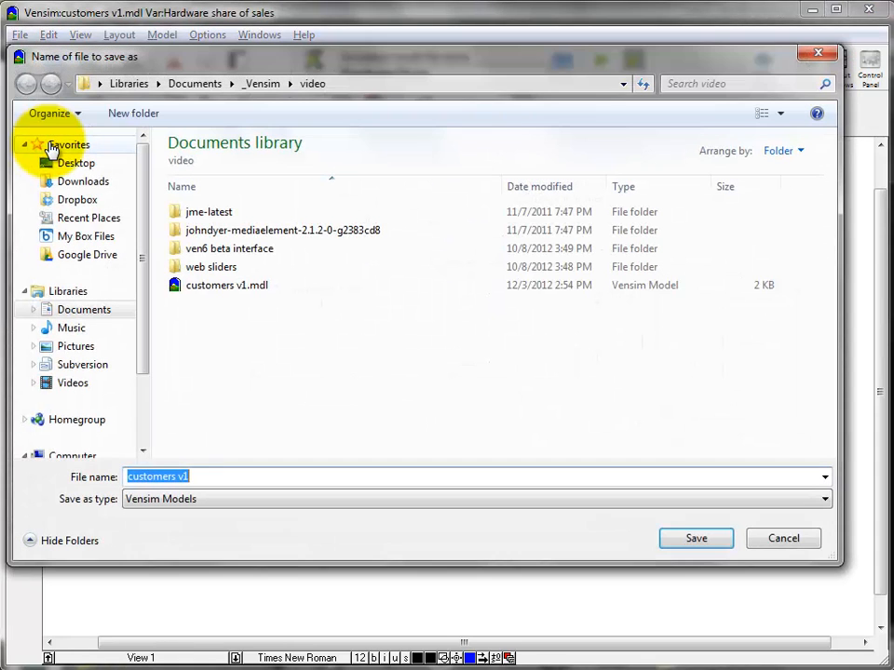
pyautogui.write('customers v2')
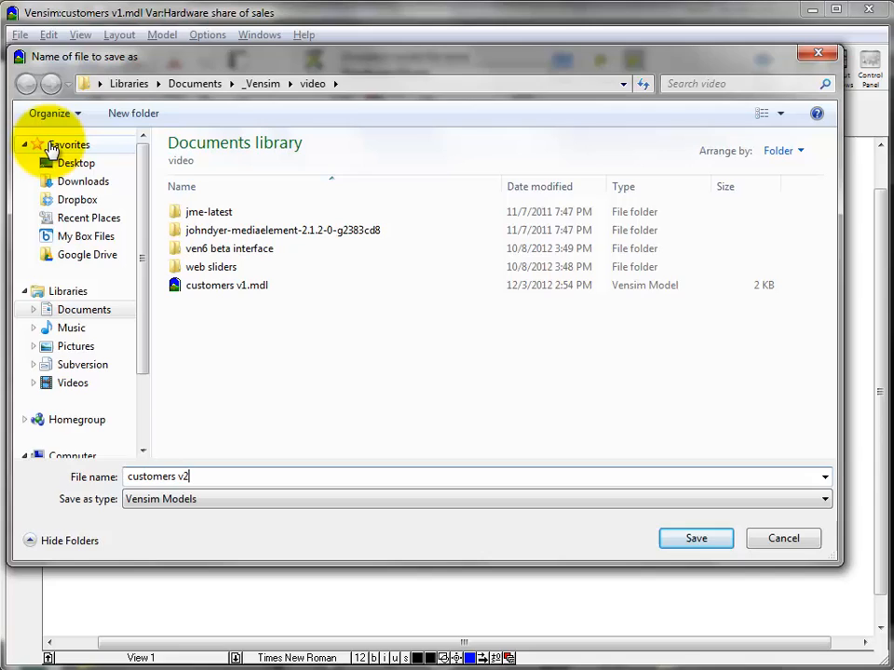
pyautogui.press('Return')
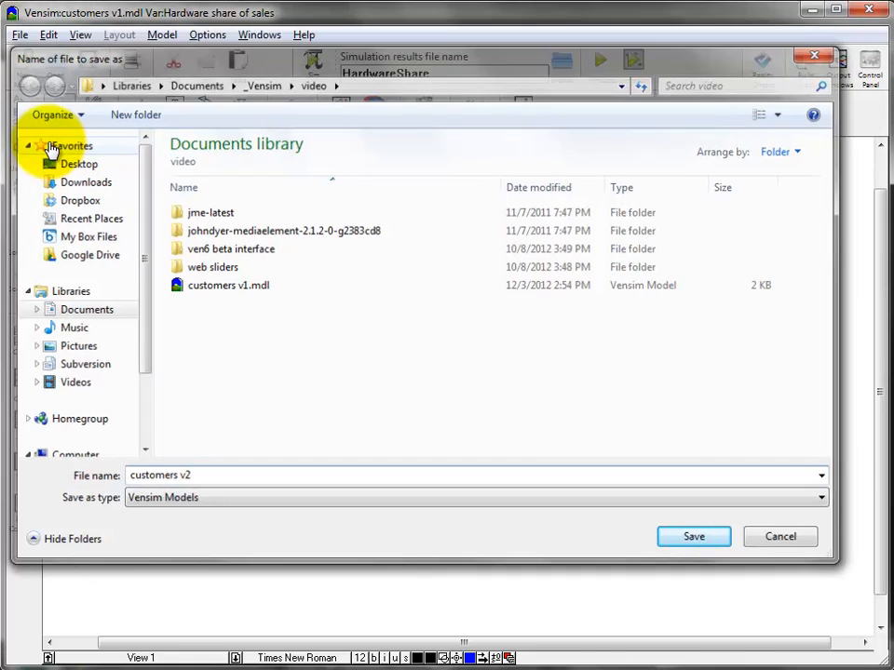